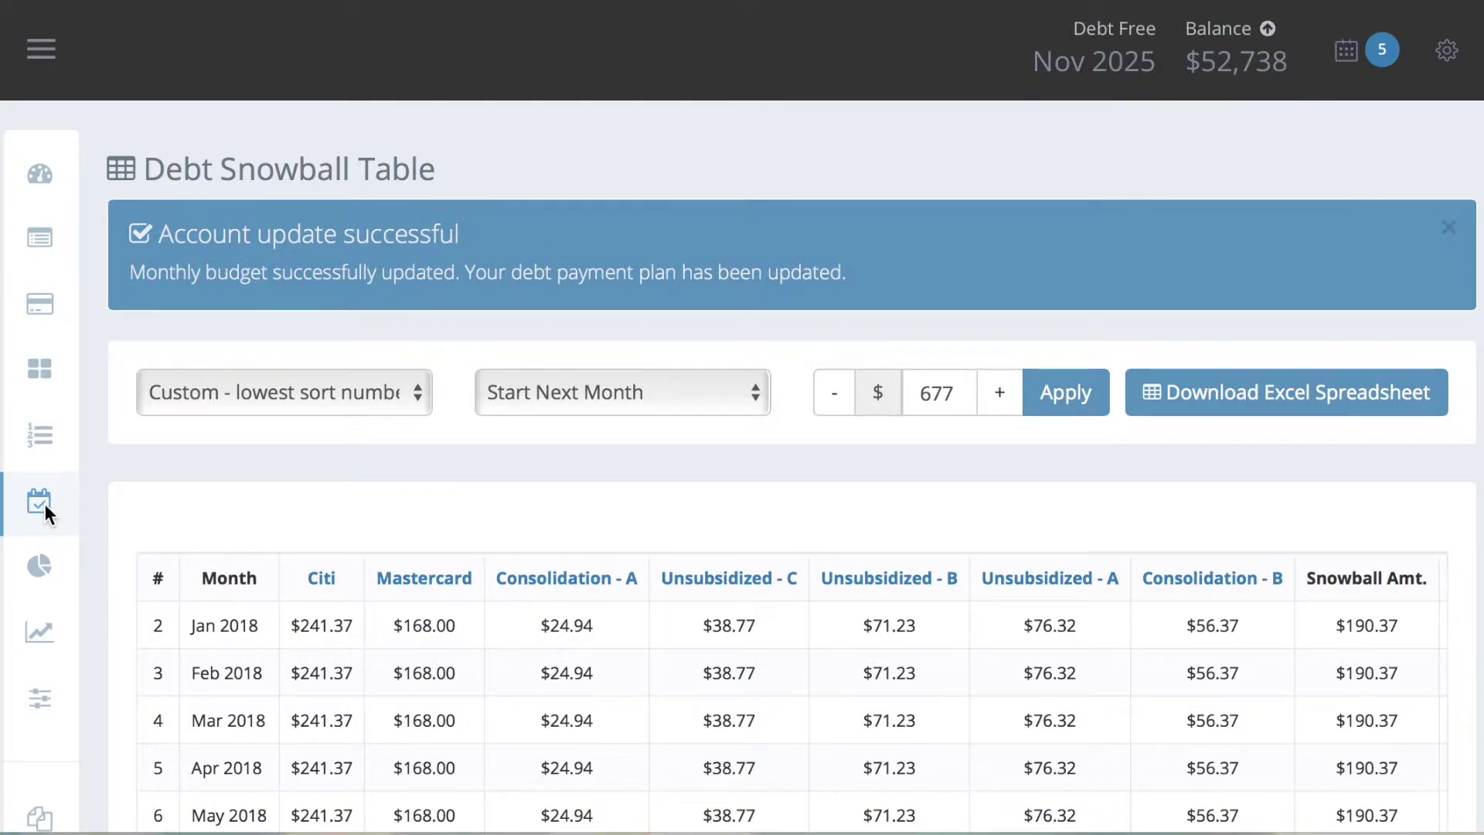
Step: Examine the first months of scheduled payments in the Debt Snowball Table, up to the Citi payoff
mouse_move(44, 504)
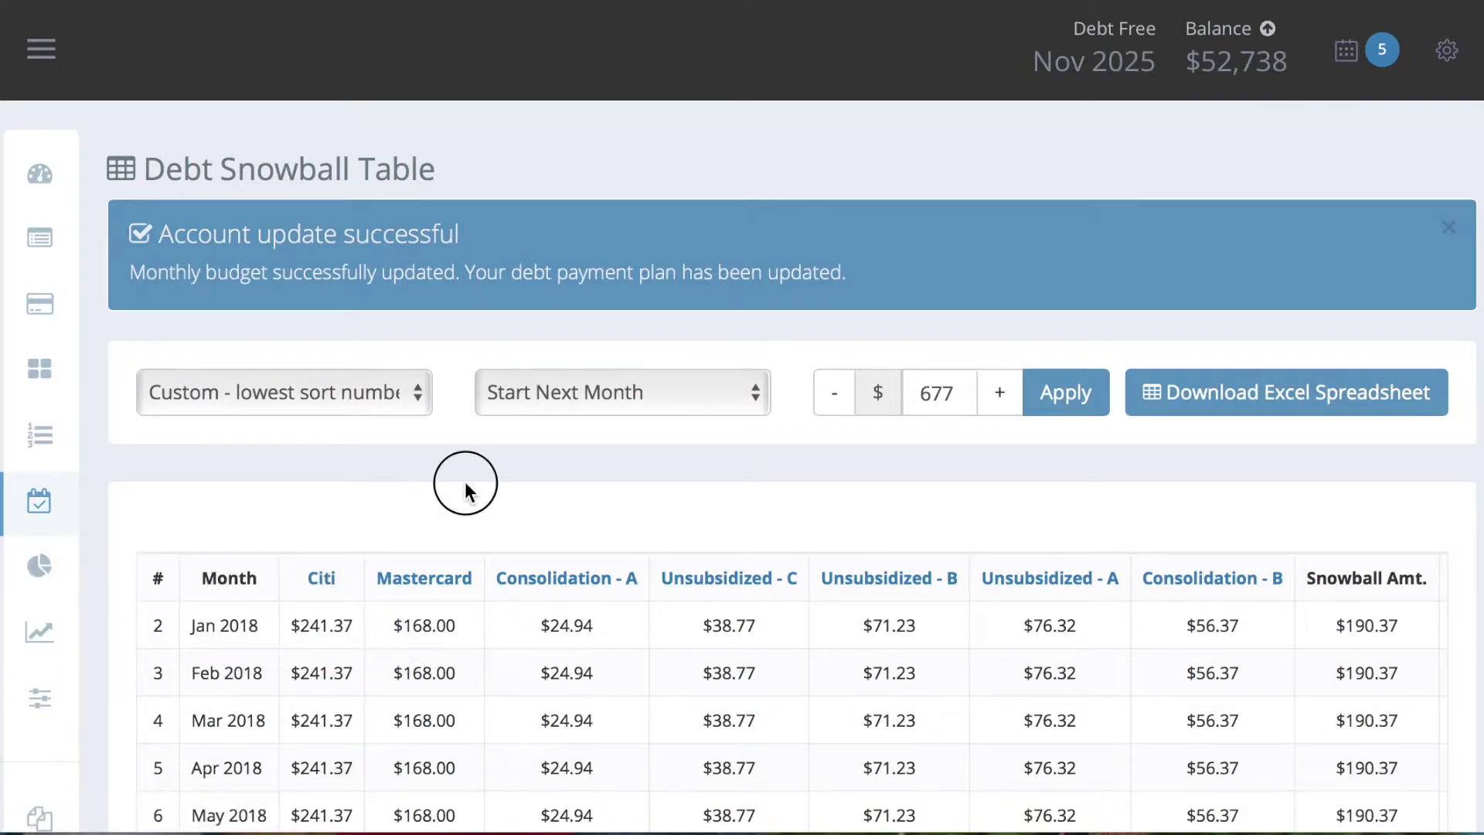
scroll(465, 488, "down", 2)
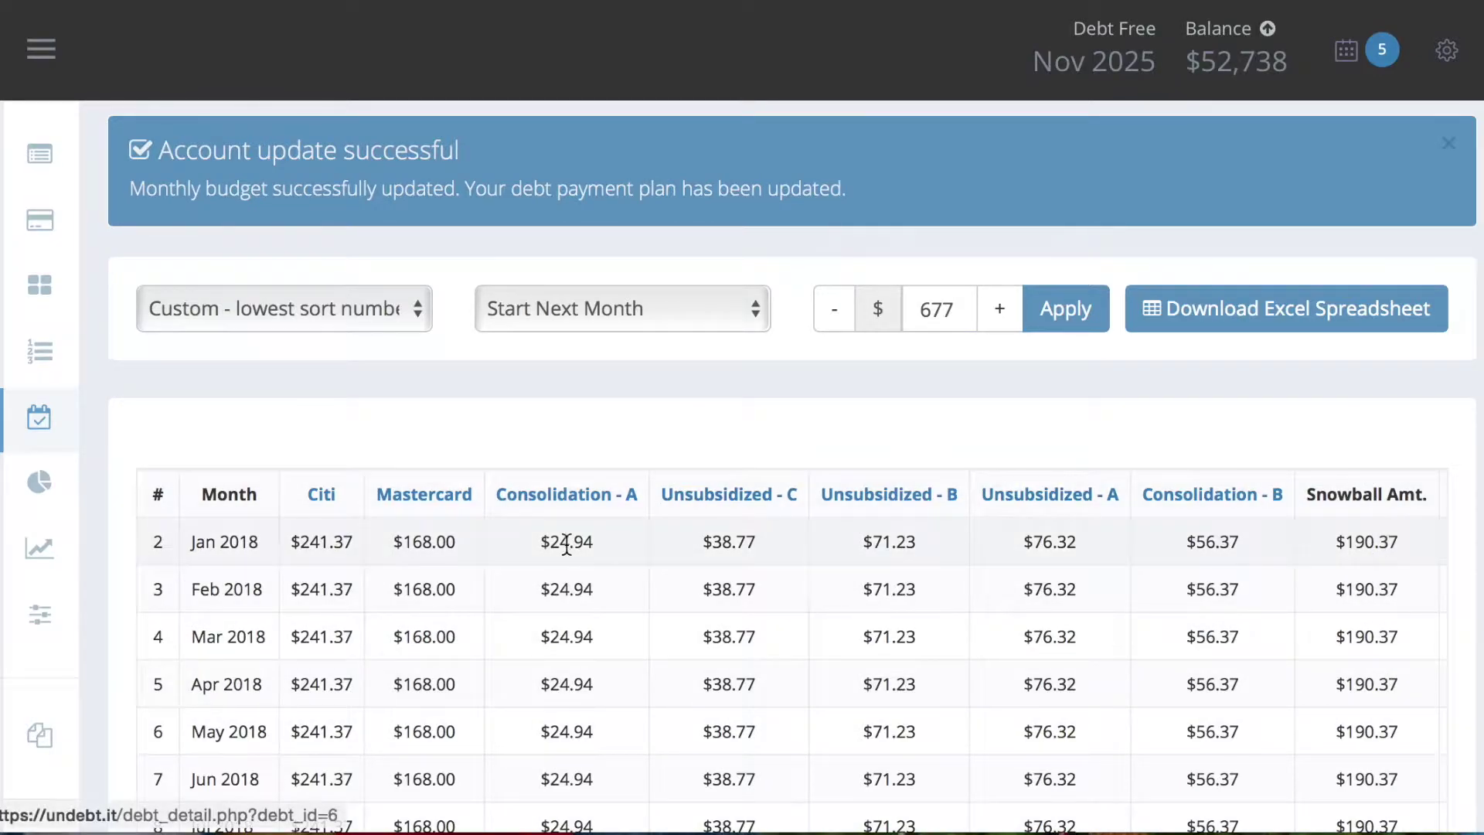
scroll(338, 510, "down", 1)
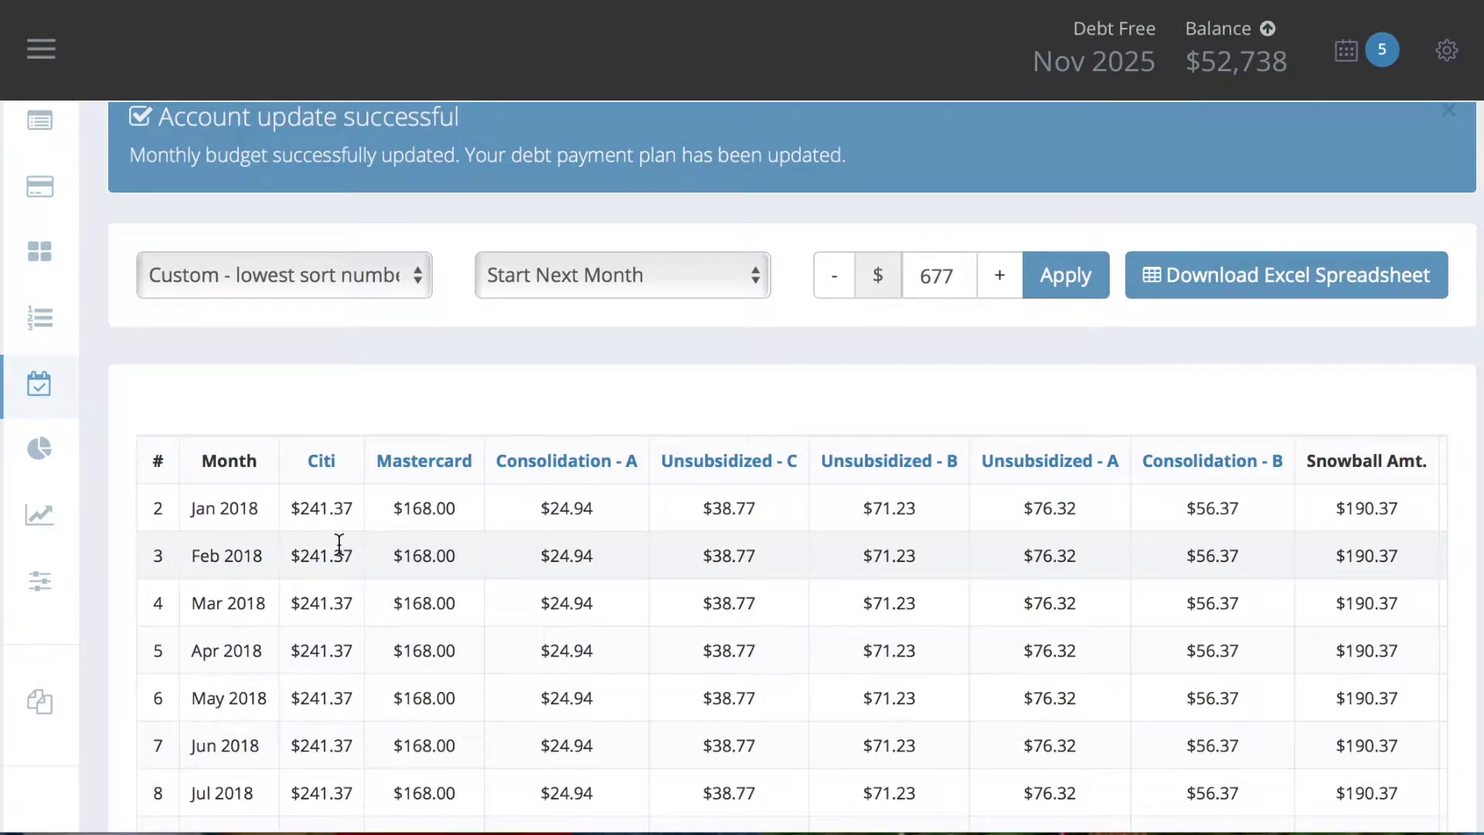
scroll(340, 543, "down", 8)
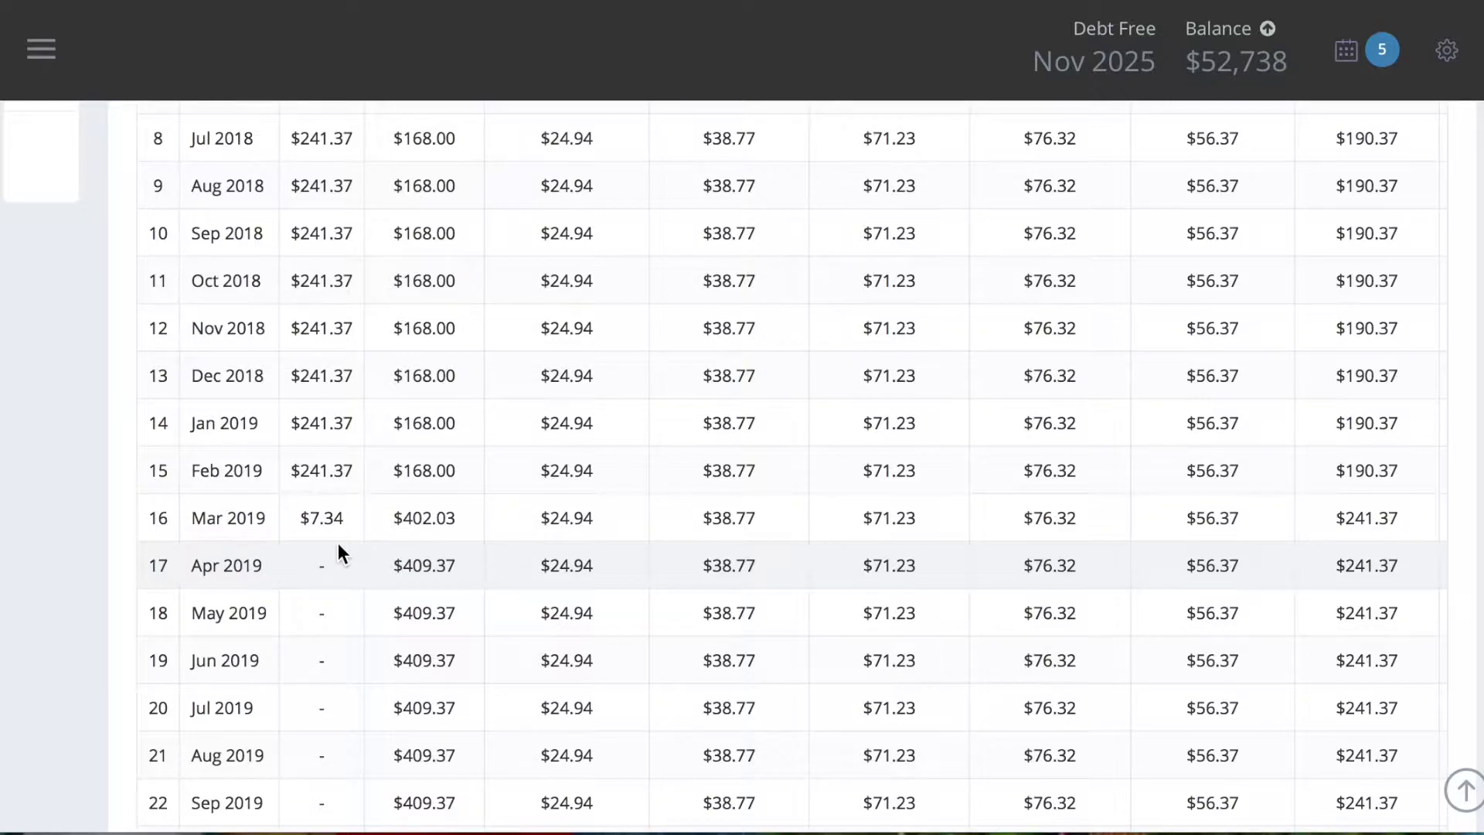
scroll(338, 545, "up", 6)
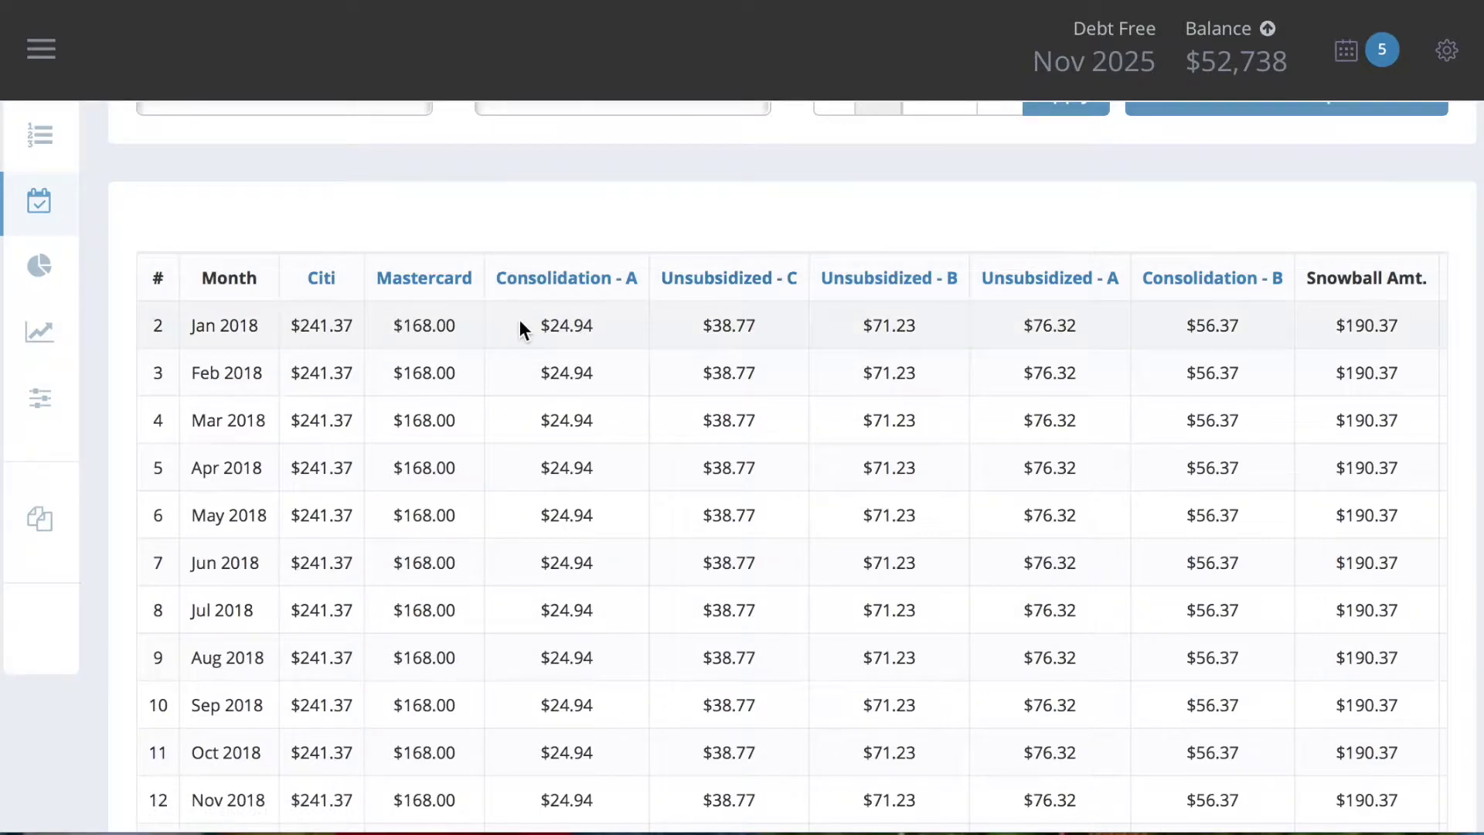
Step: Trace each debt's payoff month through the Debt Snowball Table from Citi to Consolidation - B, and return to its beginning
scroll(811, 463, "down", 3)
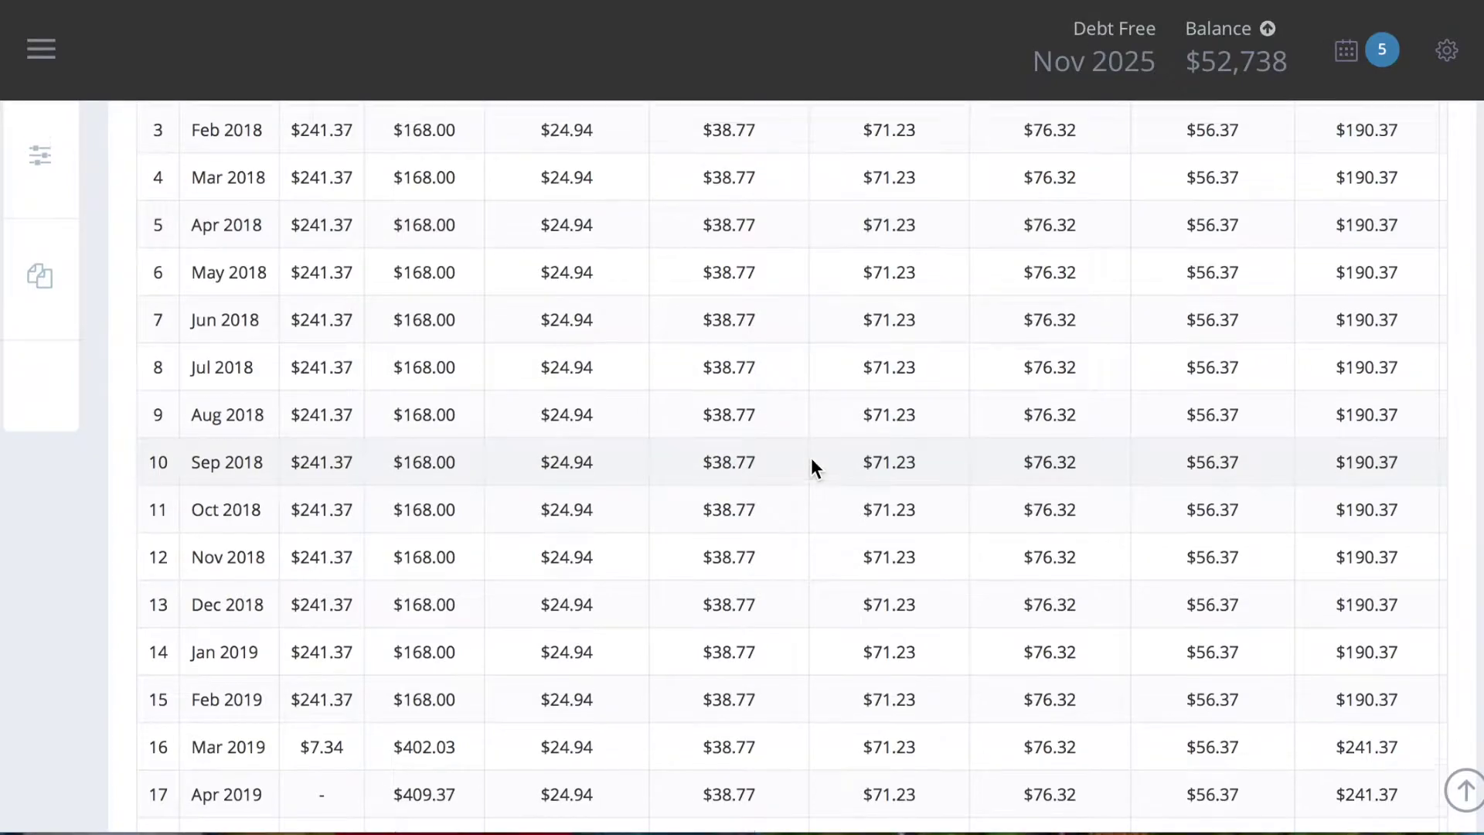
scroll(810, 458, "down", 5)
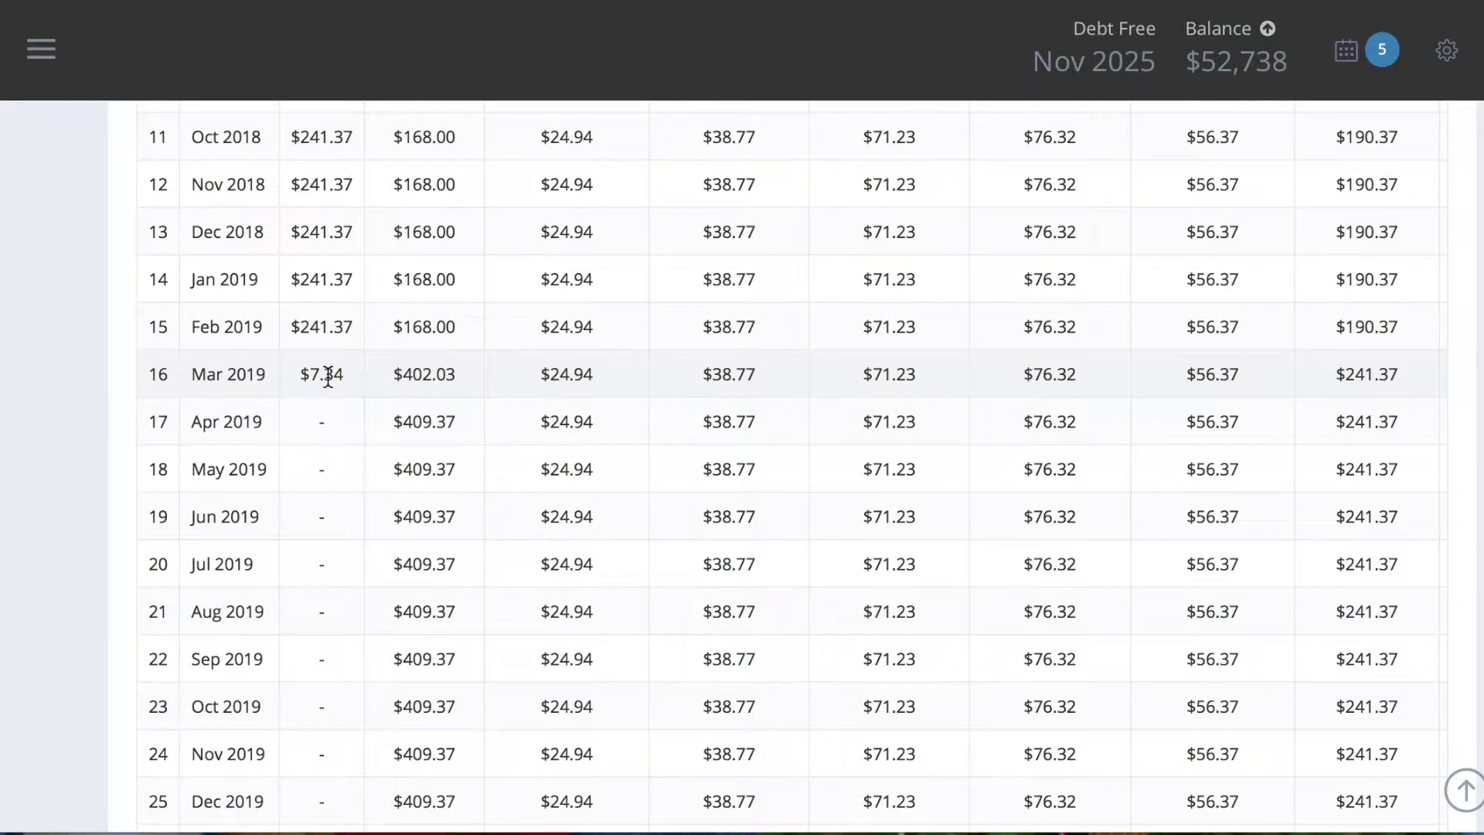
scroll(327, 377, "down", 9)
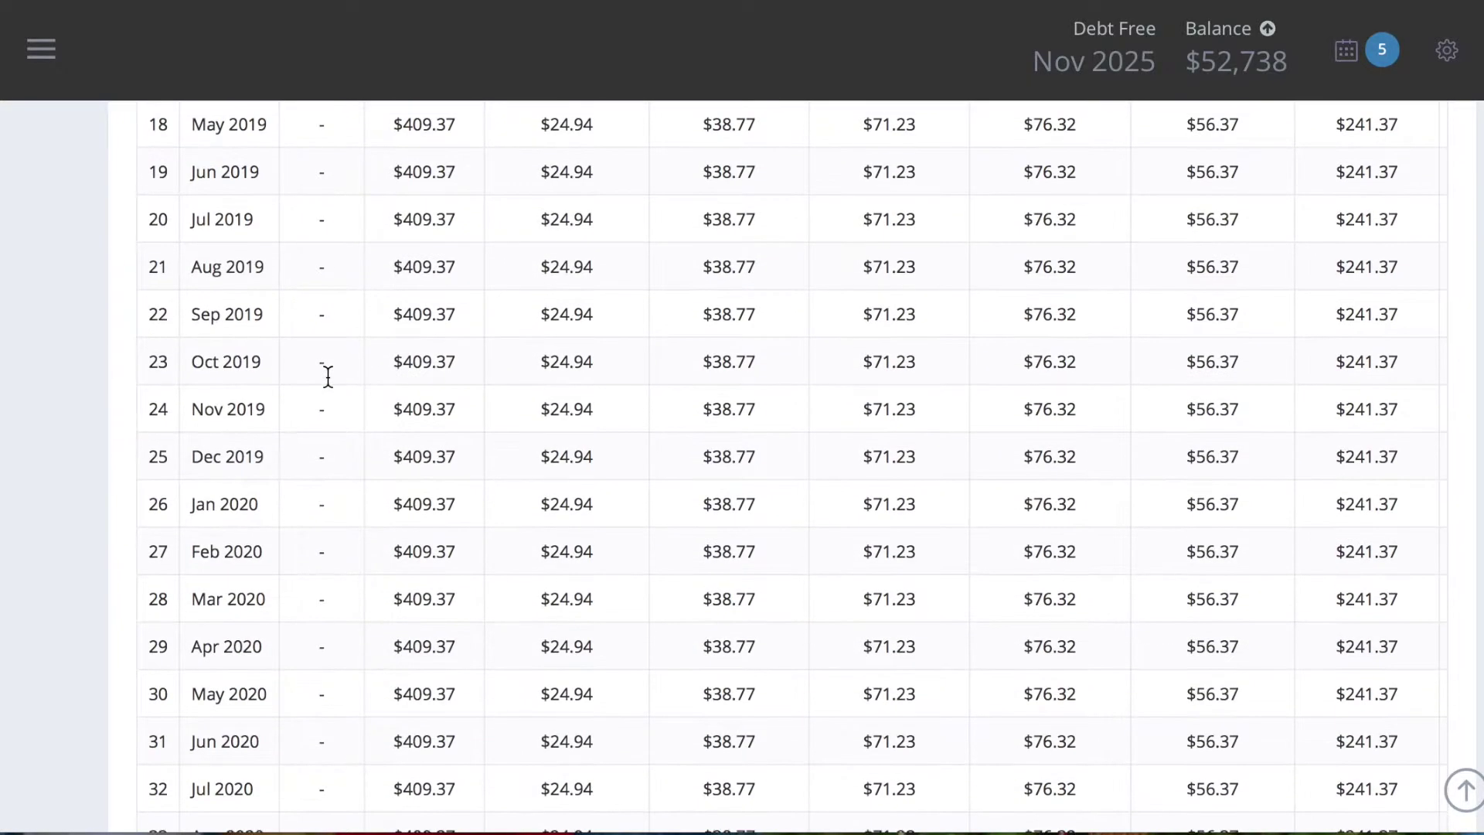
scroll(327, 377, "down", 3)
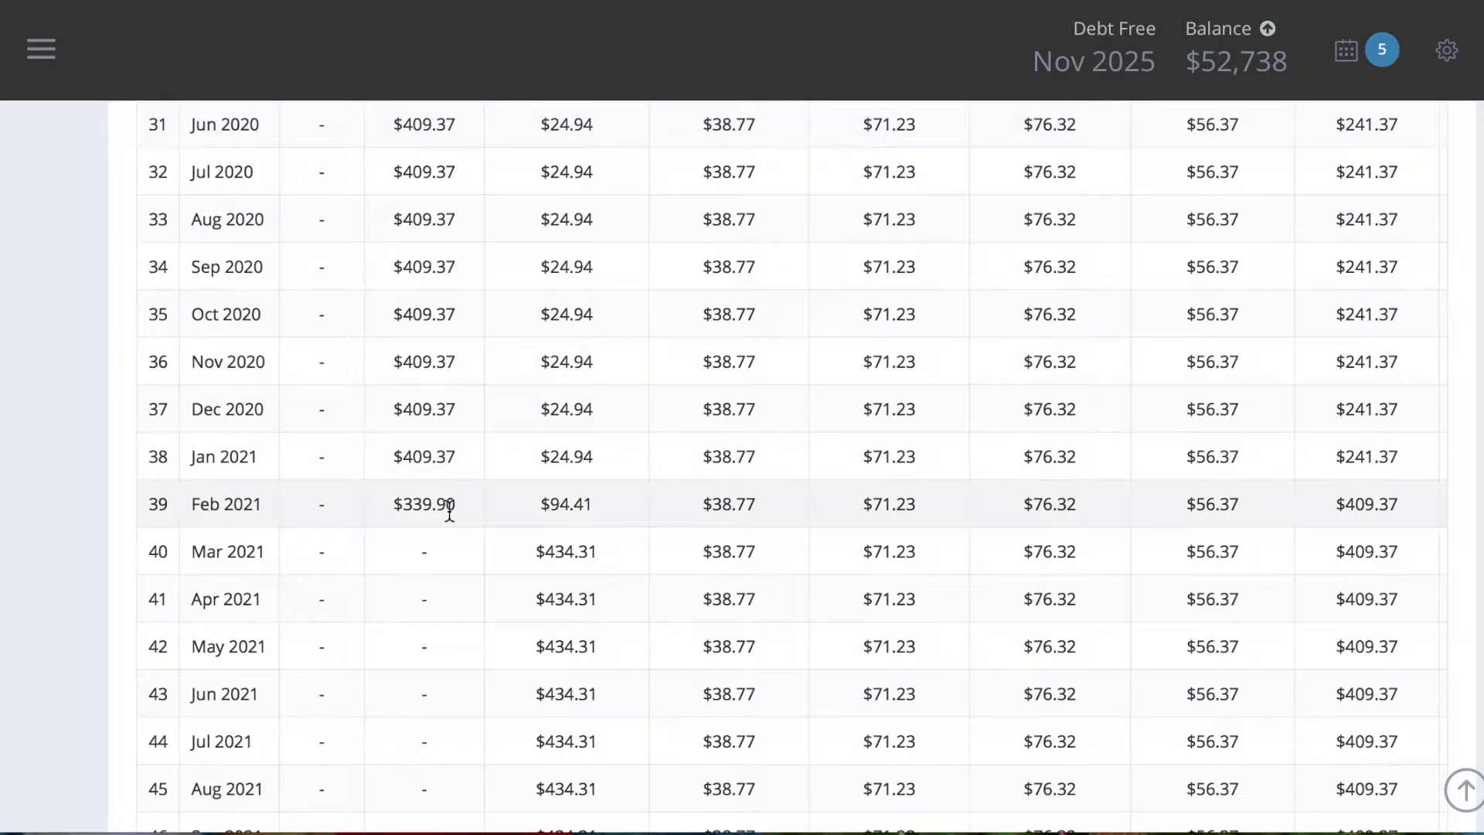
scroll(450, 510, "down", 5)
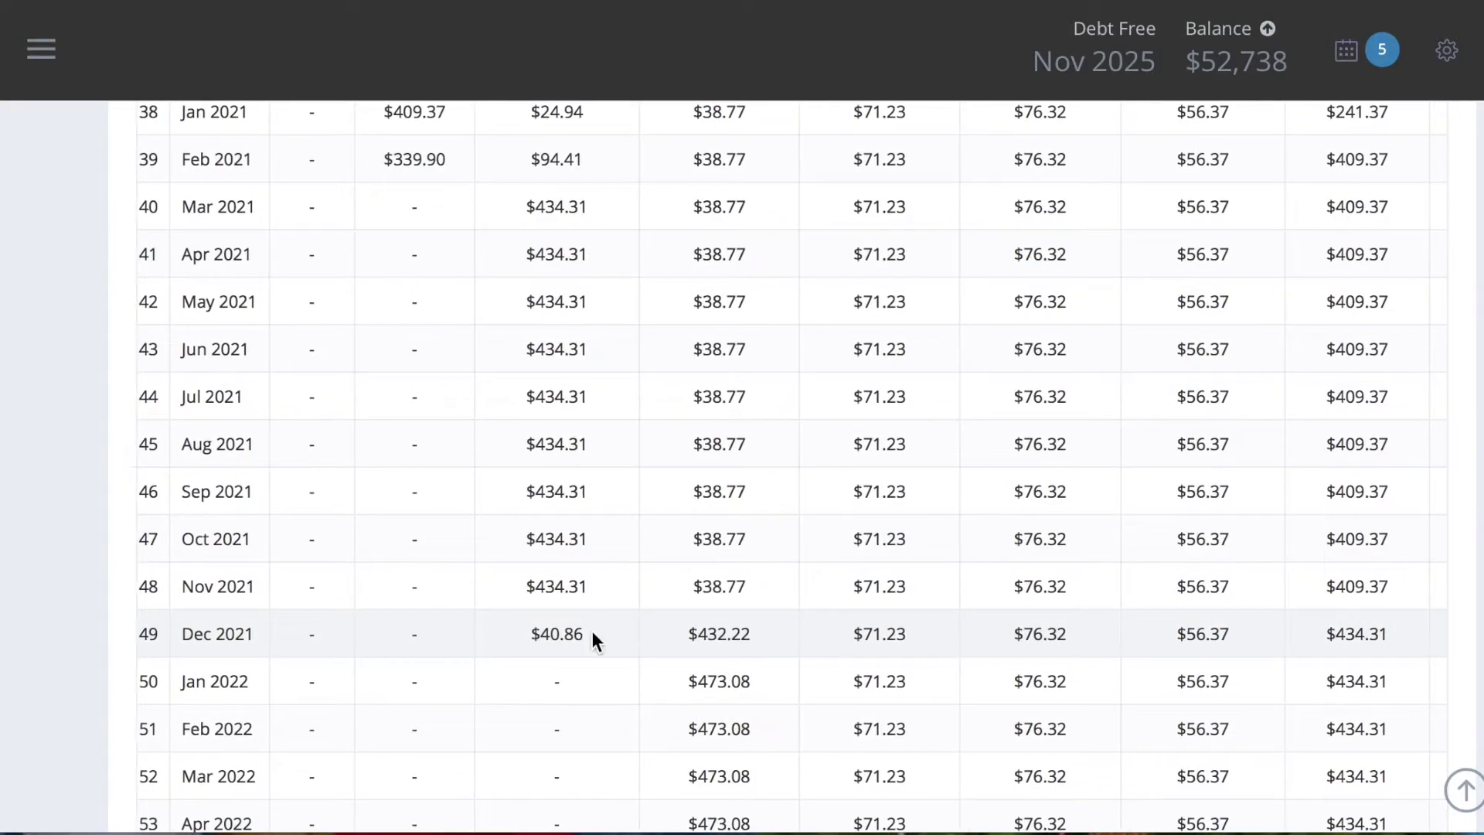
scroll(657, 647, "down", 2)
scroll(657, 655, "down", 3)
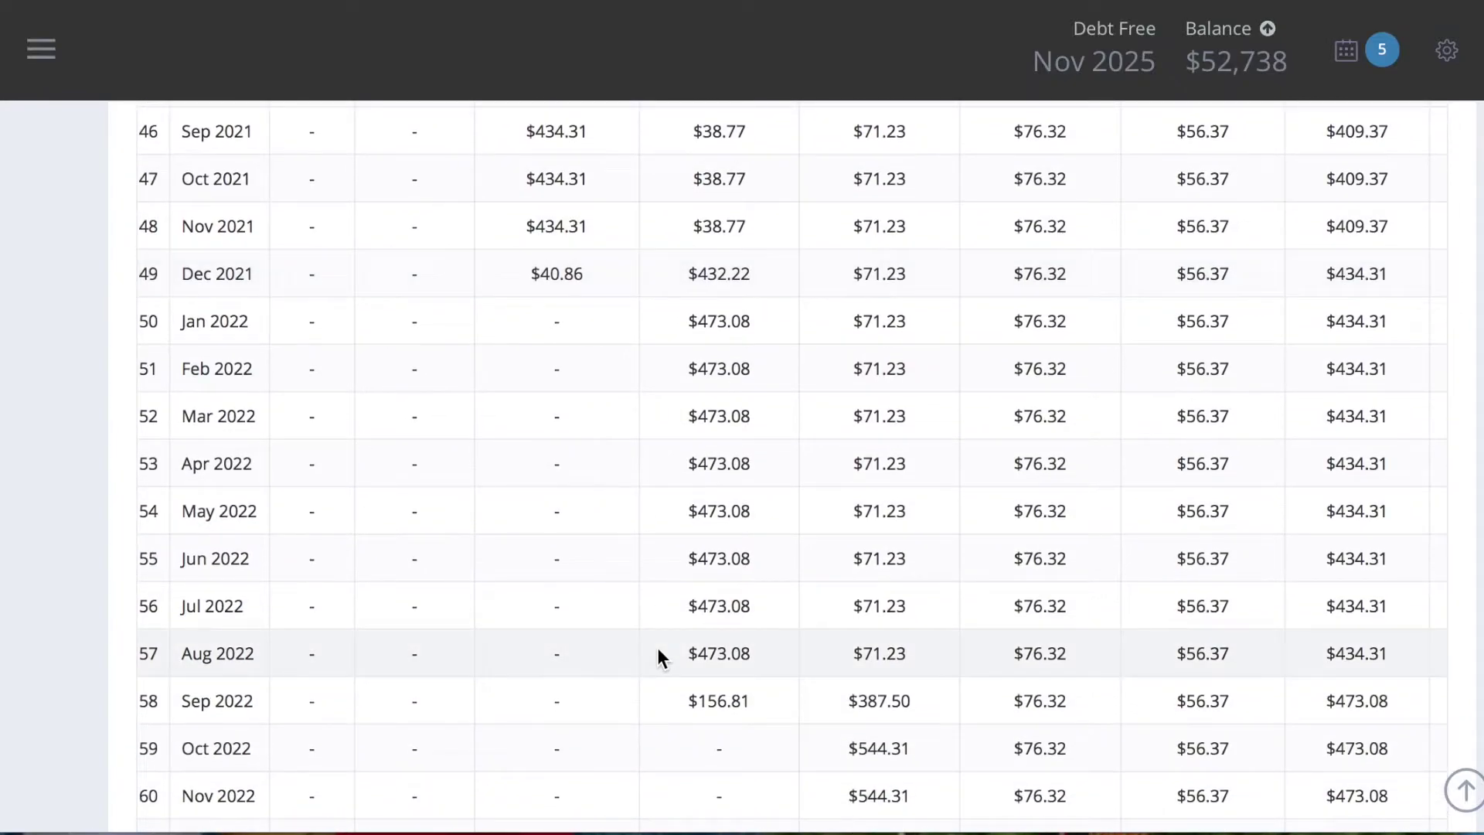
scroll(657, 655, "down", 1)
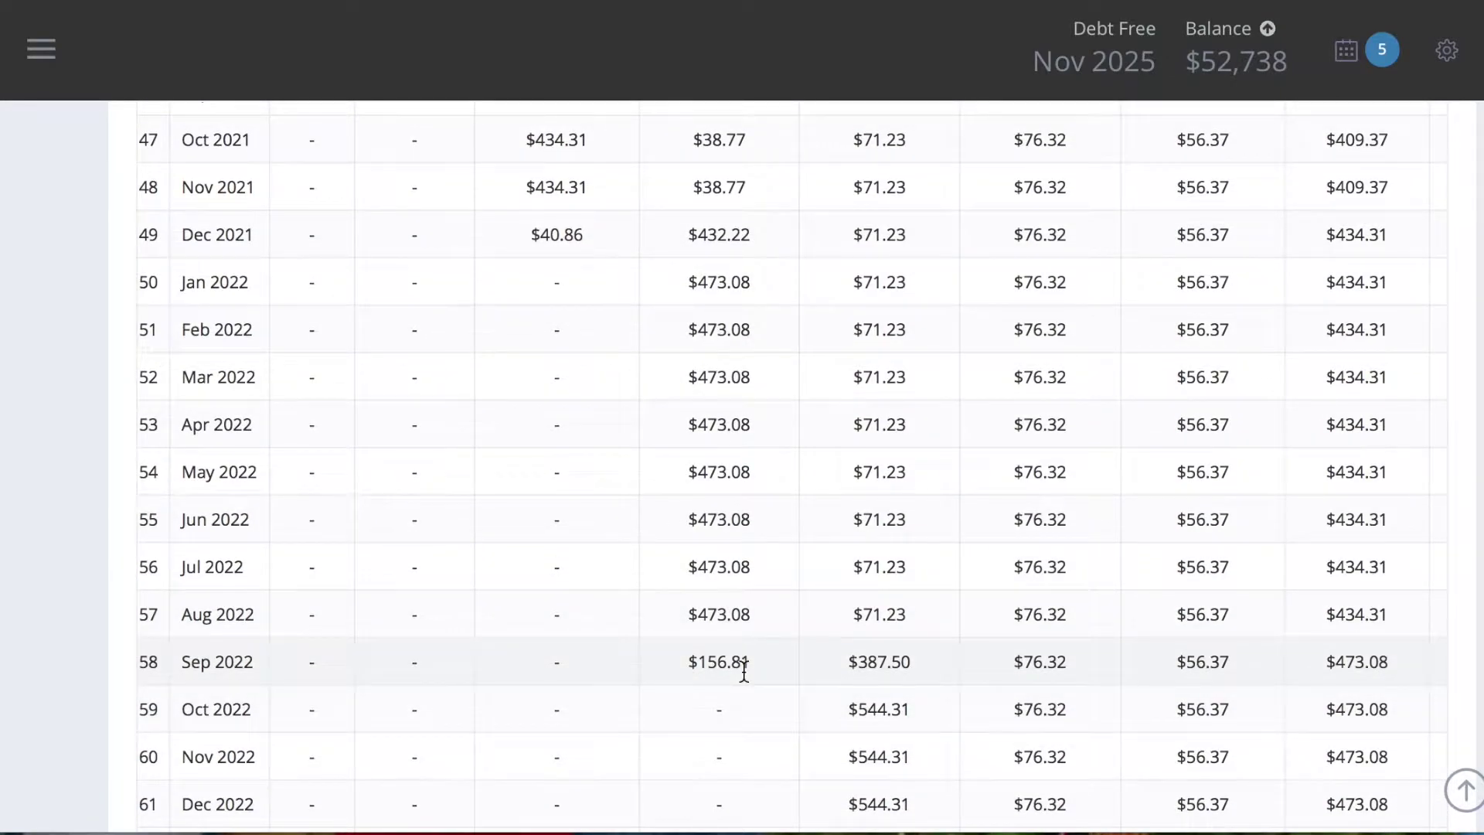
scroll(743, 670, "down", 5)
scroll(744, 670, "down", 2)
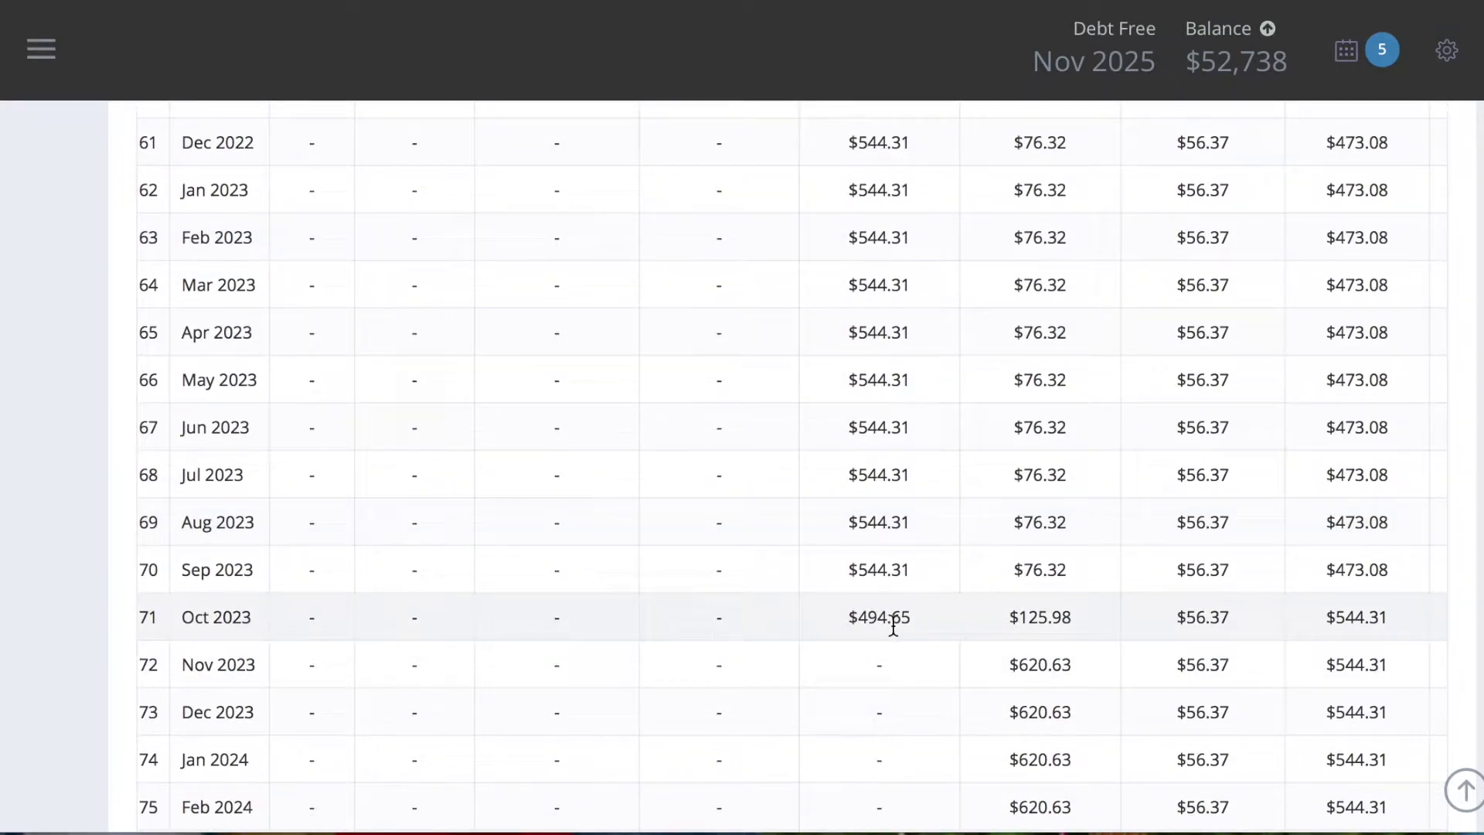
scroll(894, 625, "down", 7)
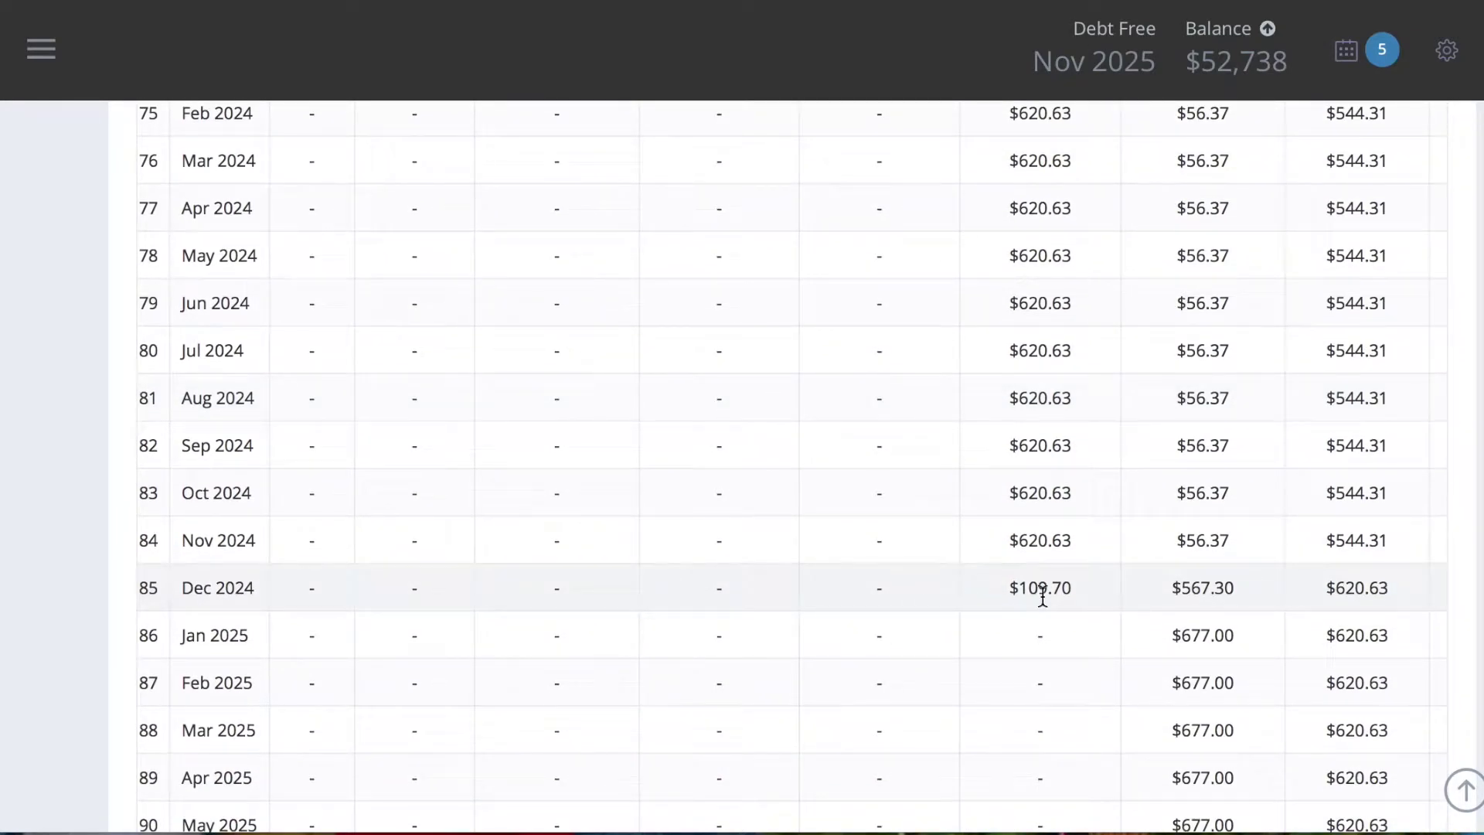
scroll(1041, 596, "down", 5)
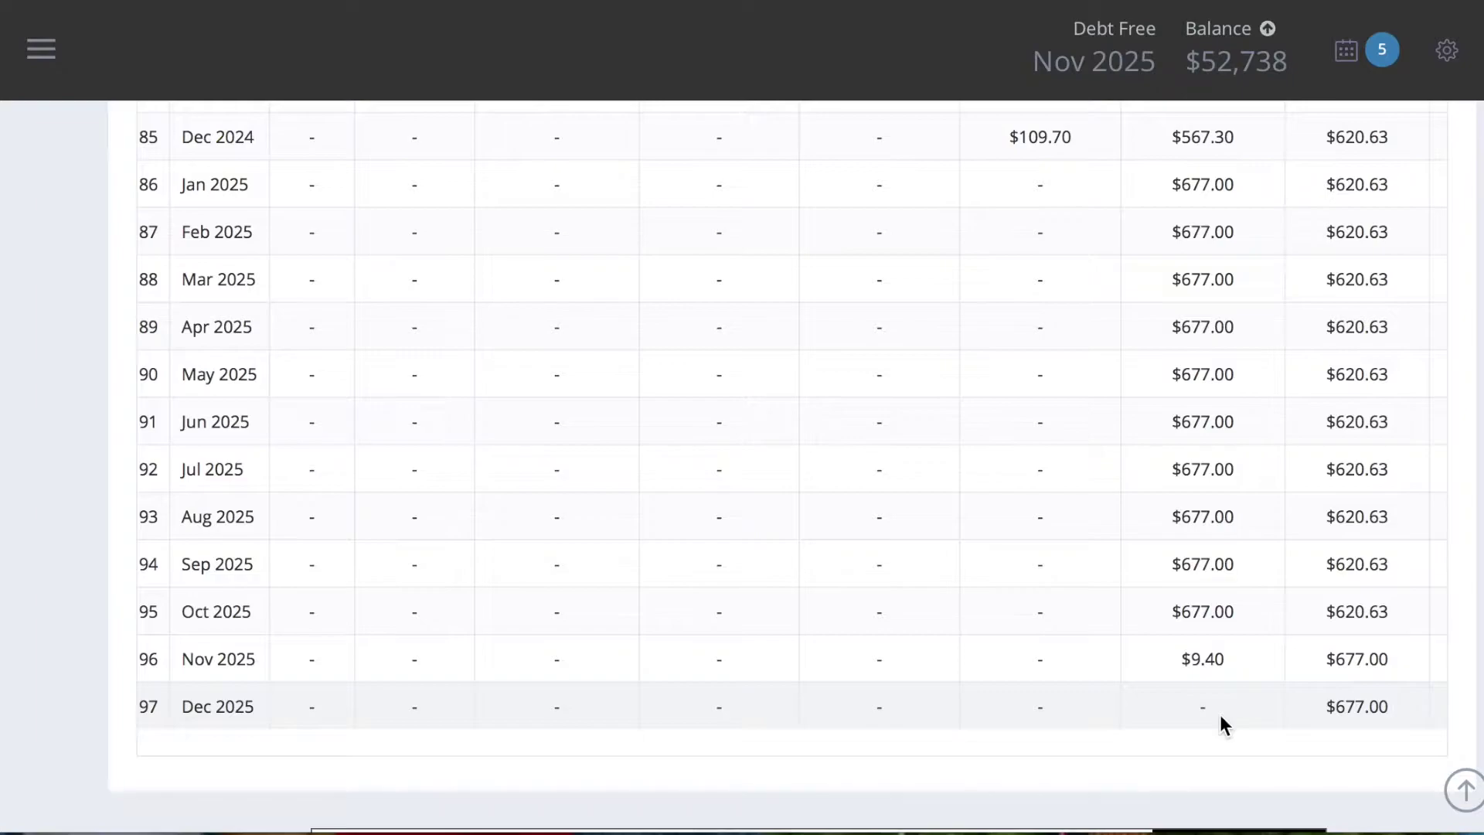
key("Home")
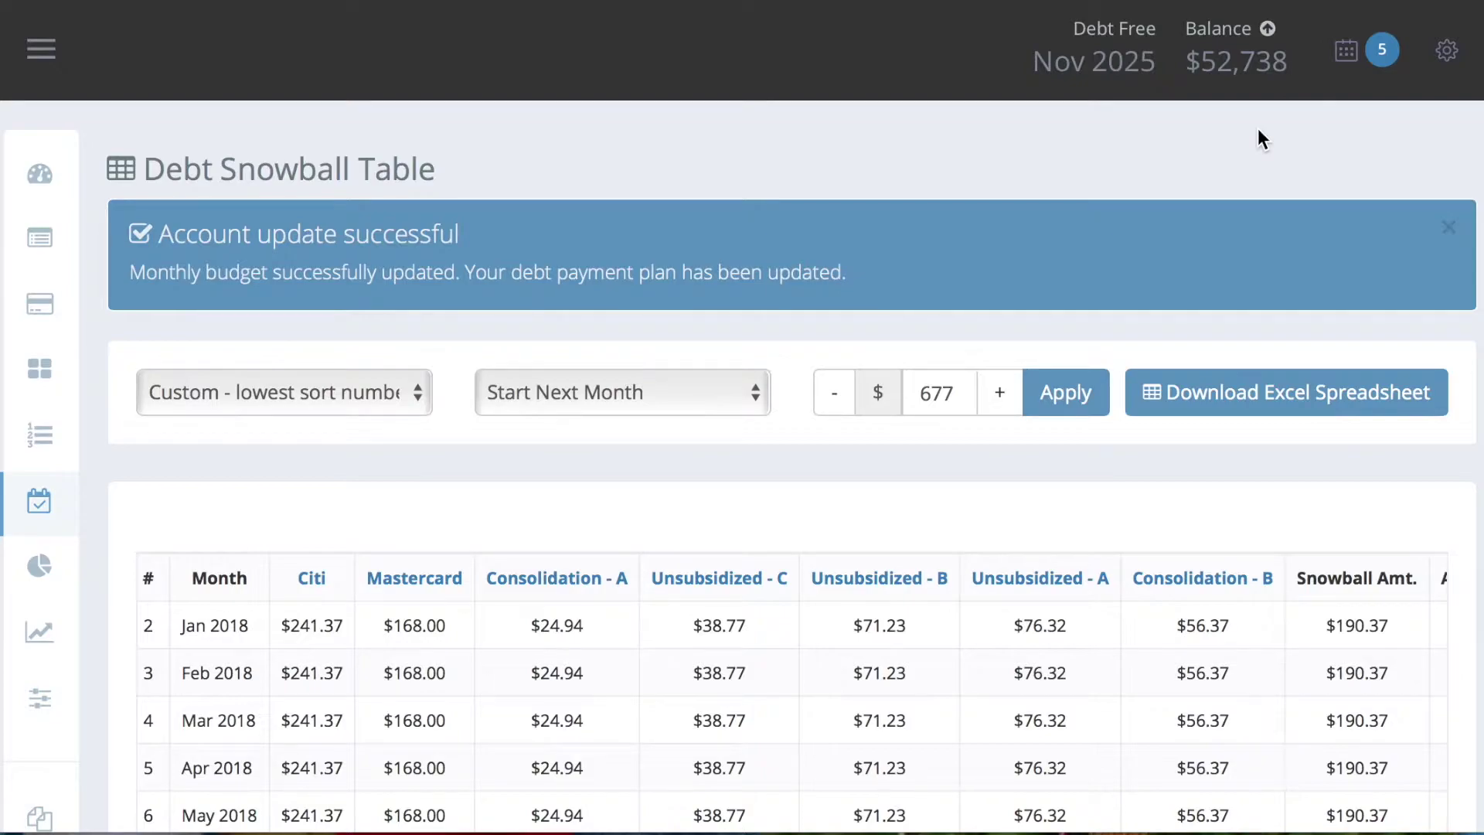
Step: Review the list of accounts due, and close it
left_click(1377, 62)
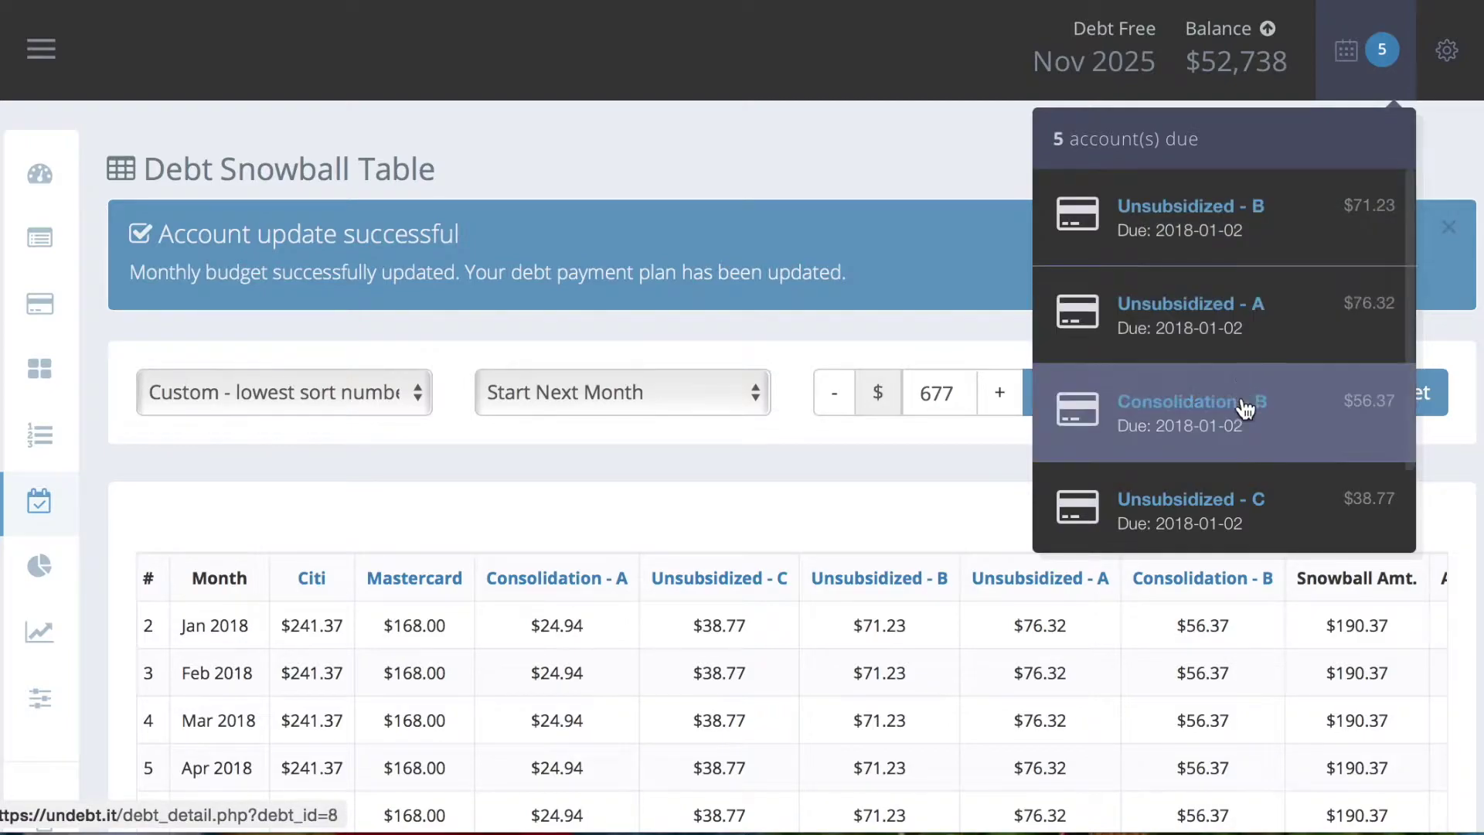
scroll(1240, 415, "down", 3)
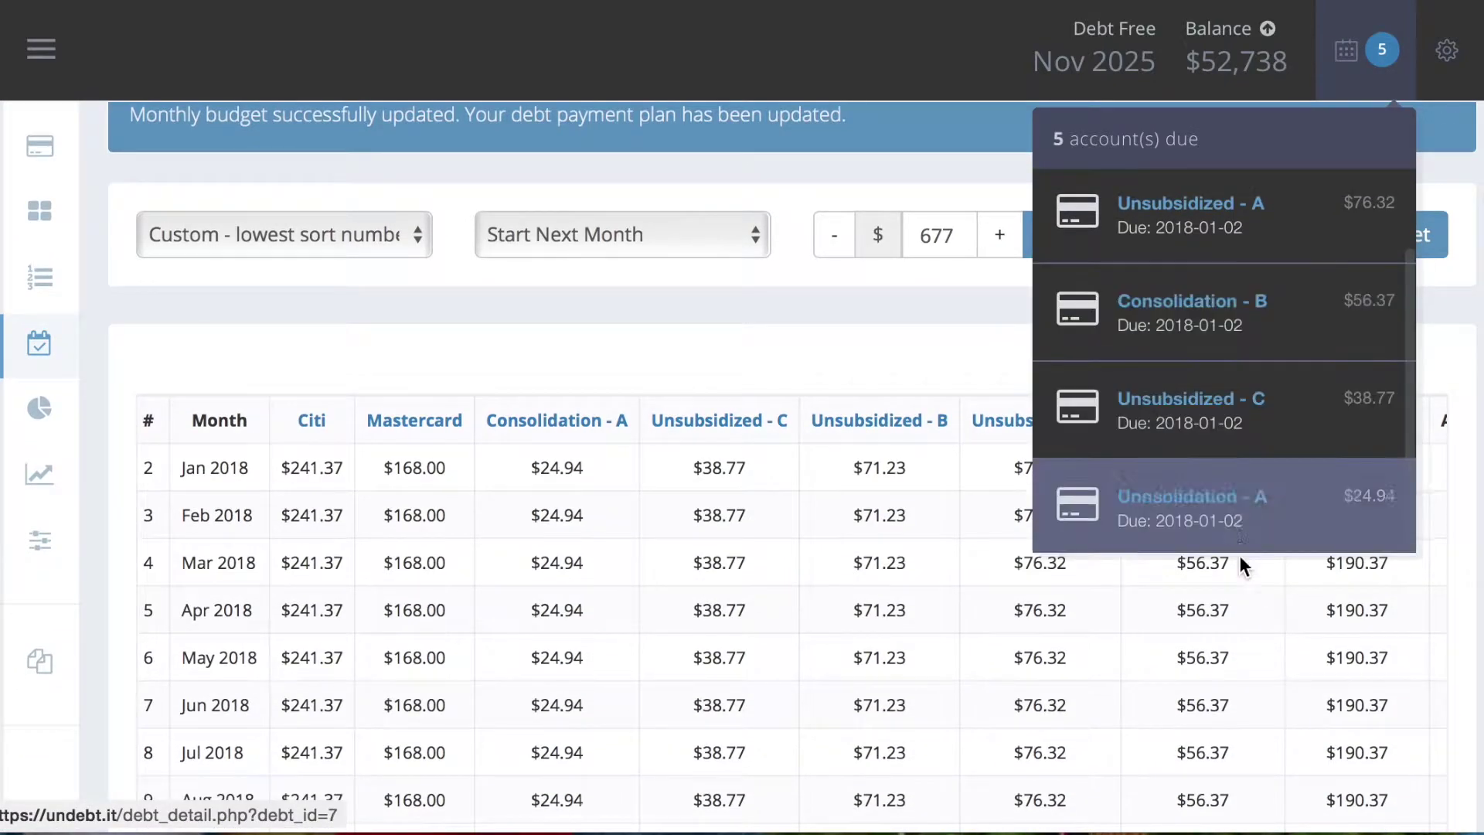
scroll(1240, 230, "up", 3)
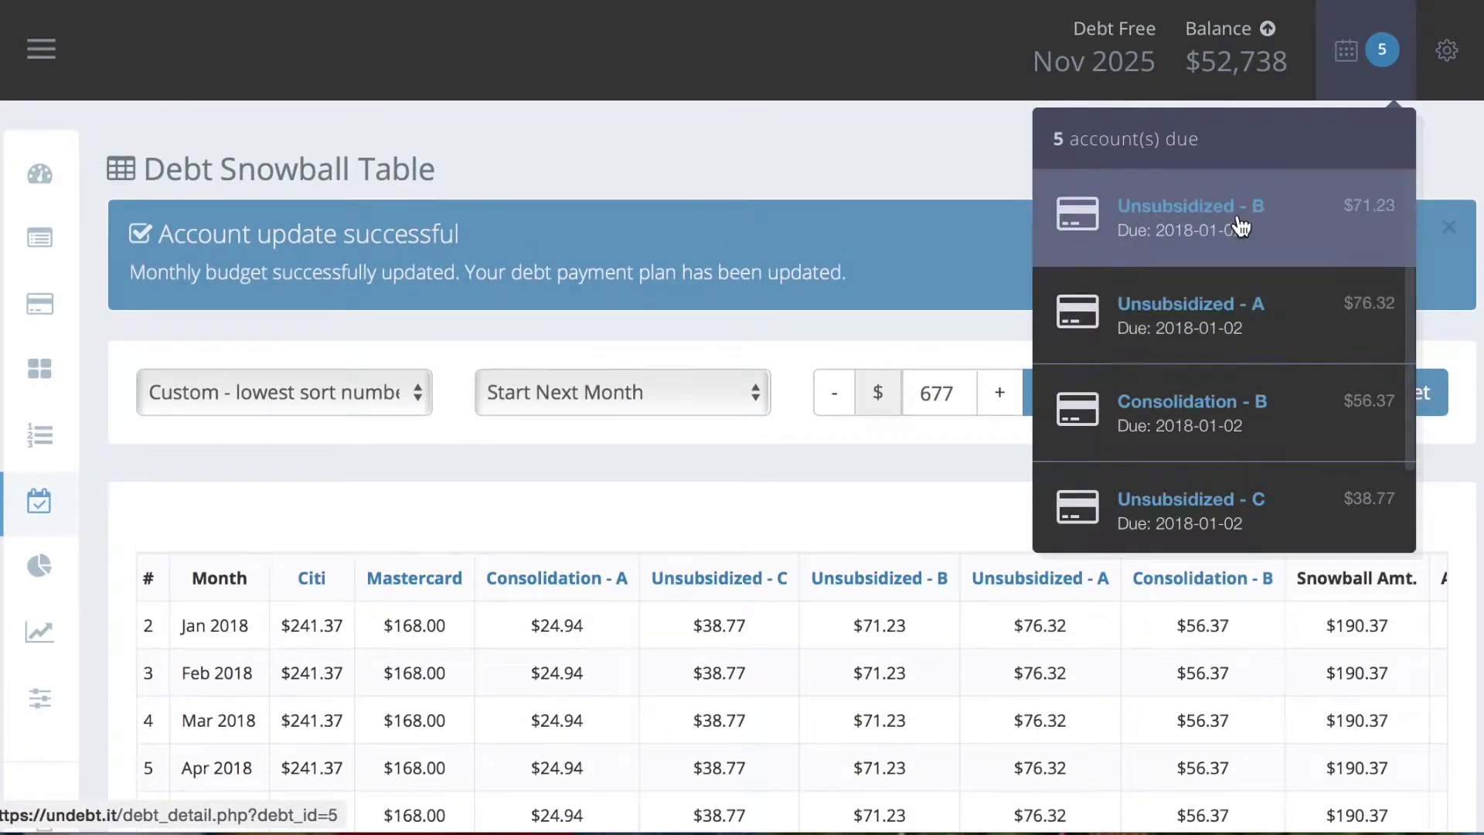
left_click(976, 136)
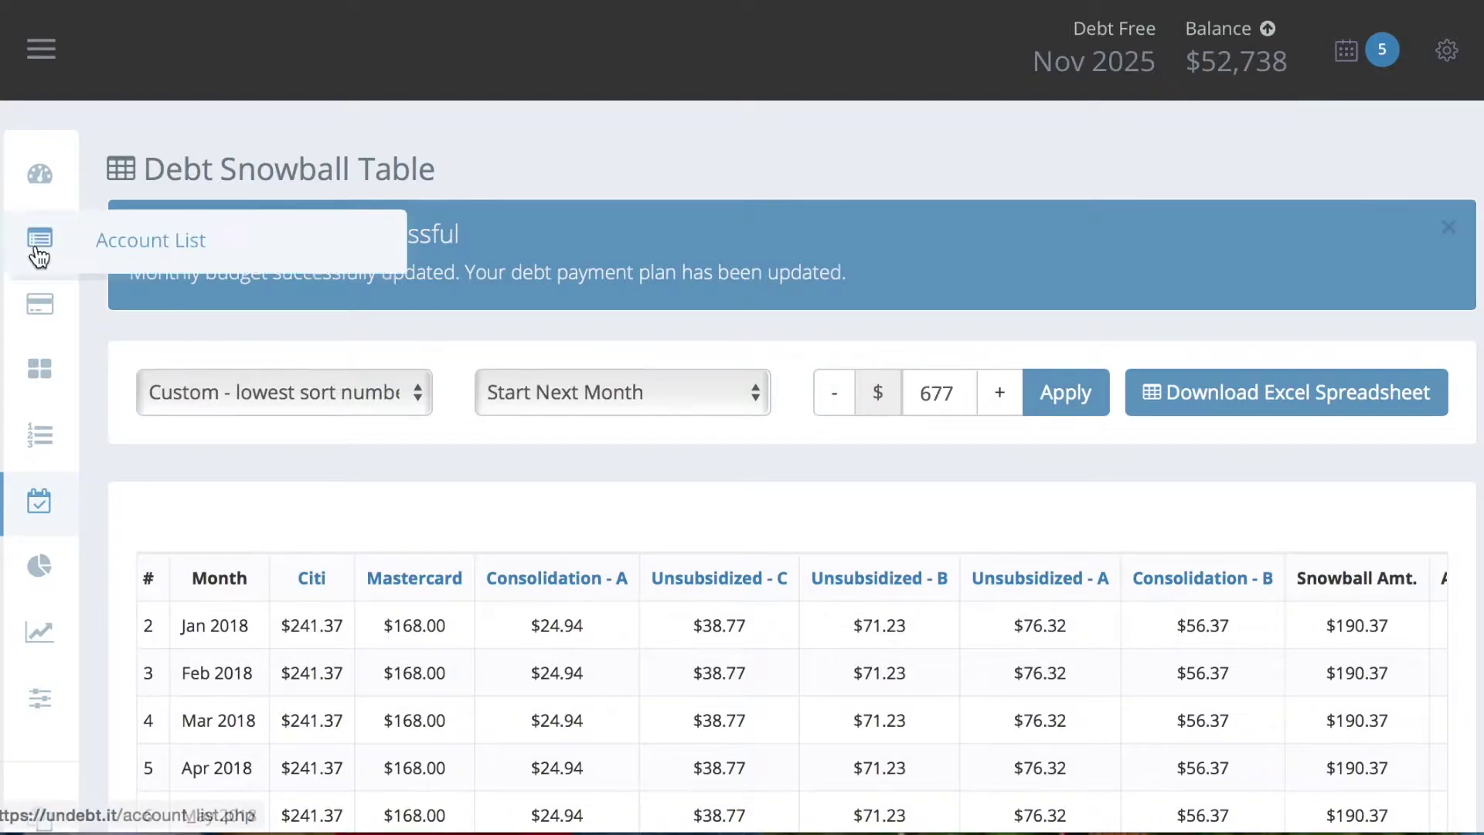
Step: Open the Dashboard and examine the Active Debt Account Summary for every account from Citi to Consolidation - B
left_click(33, 194)
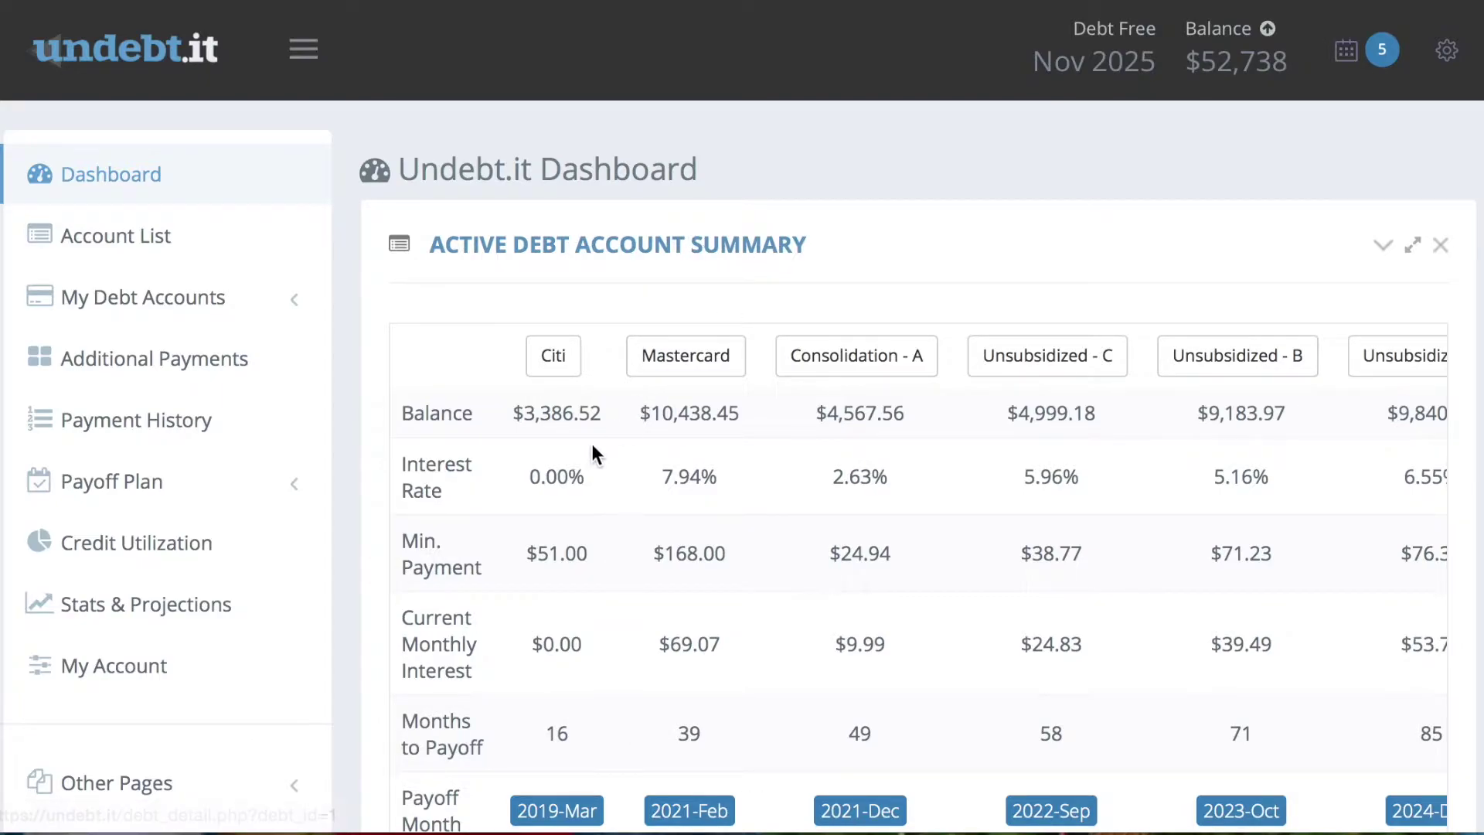
scroll(456, 504, "right", 3)
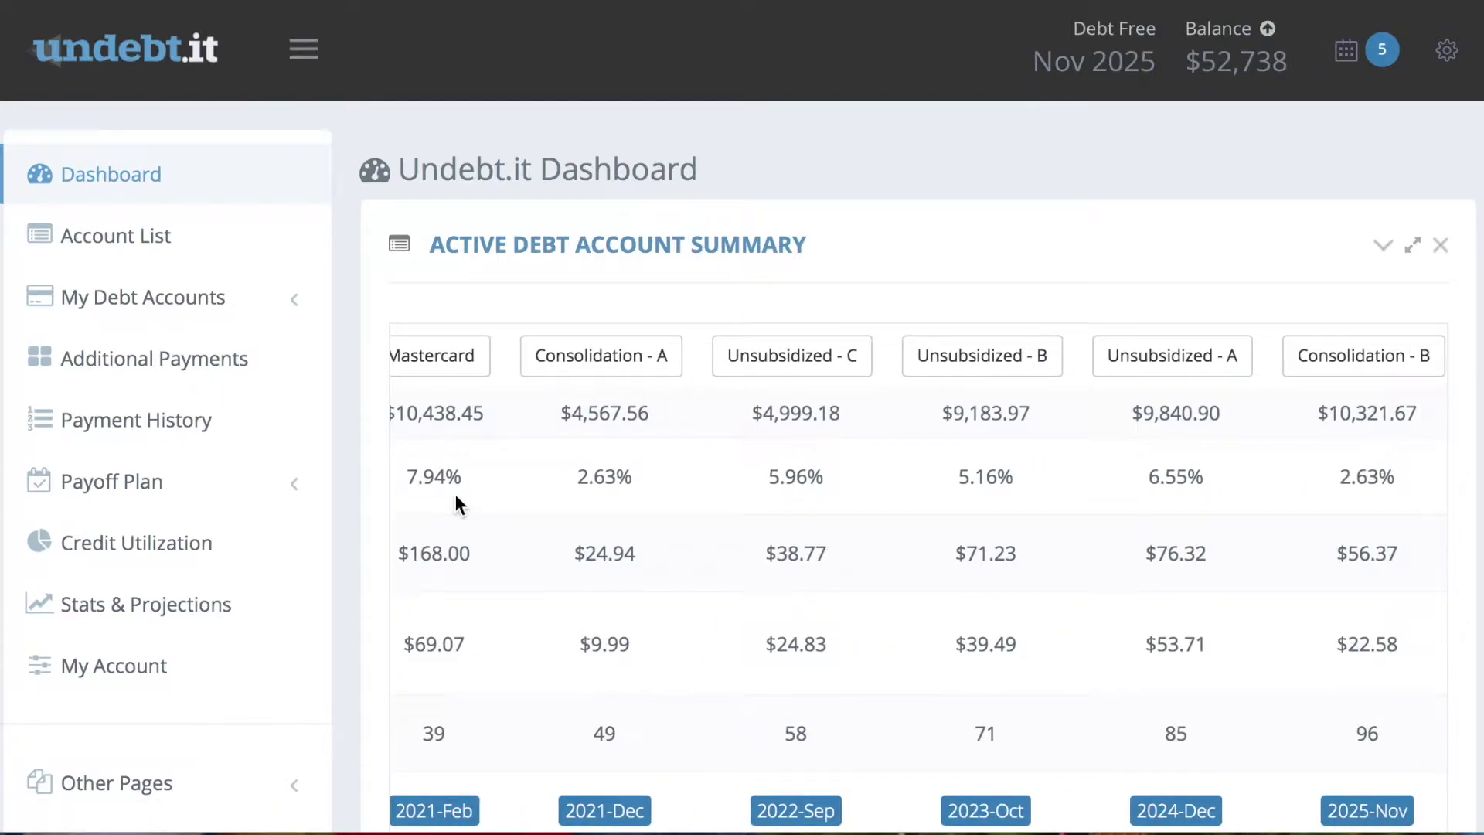
scroll(456, 496, "left", 3)
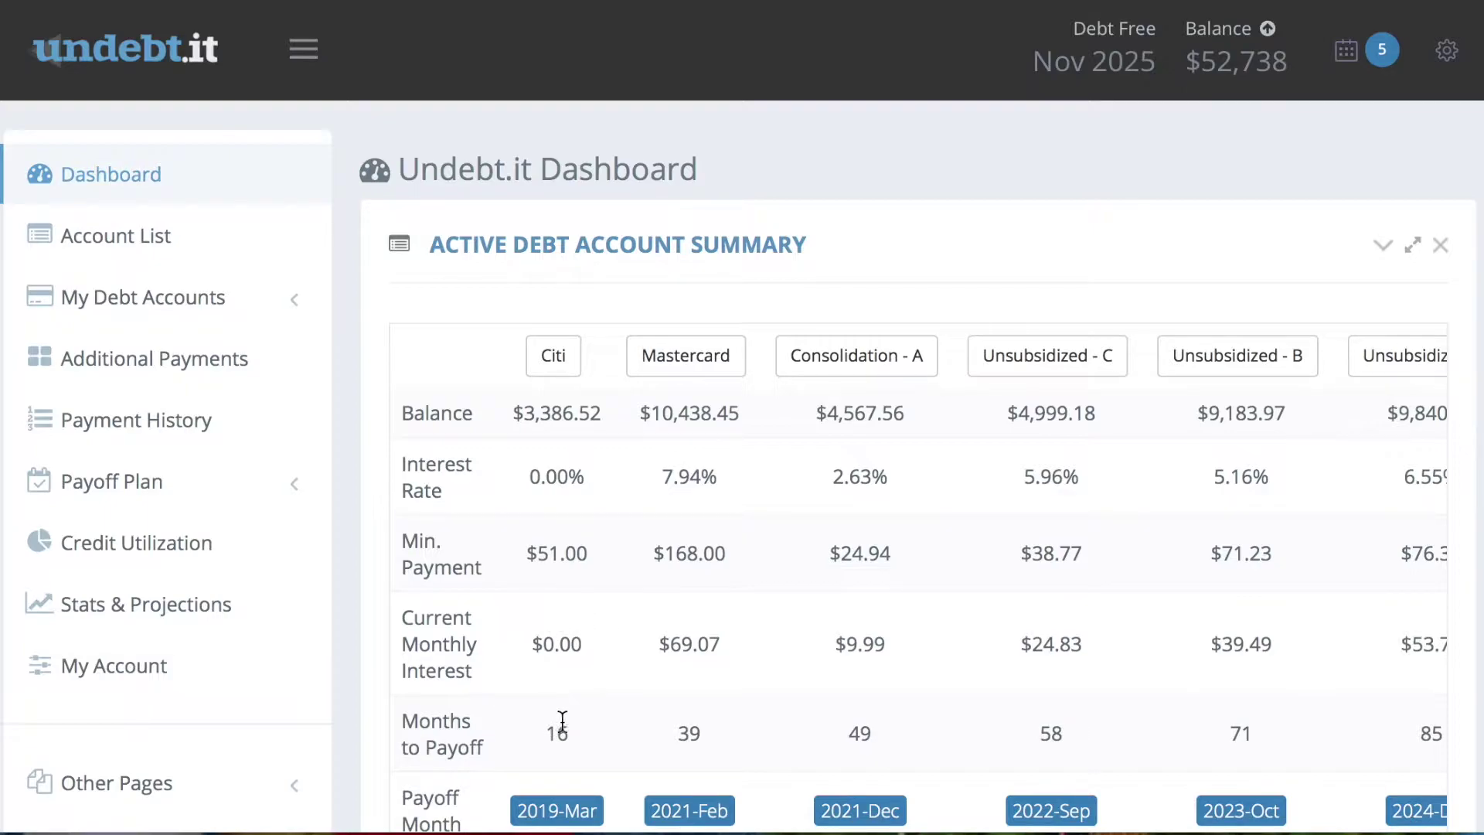
scroll(1189, 739, "right", 4)
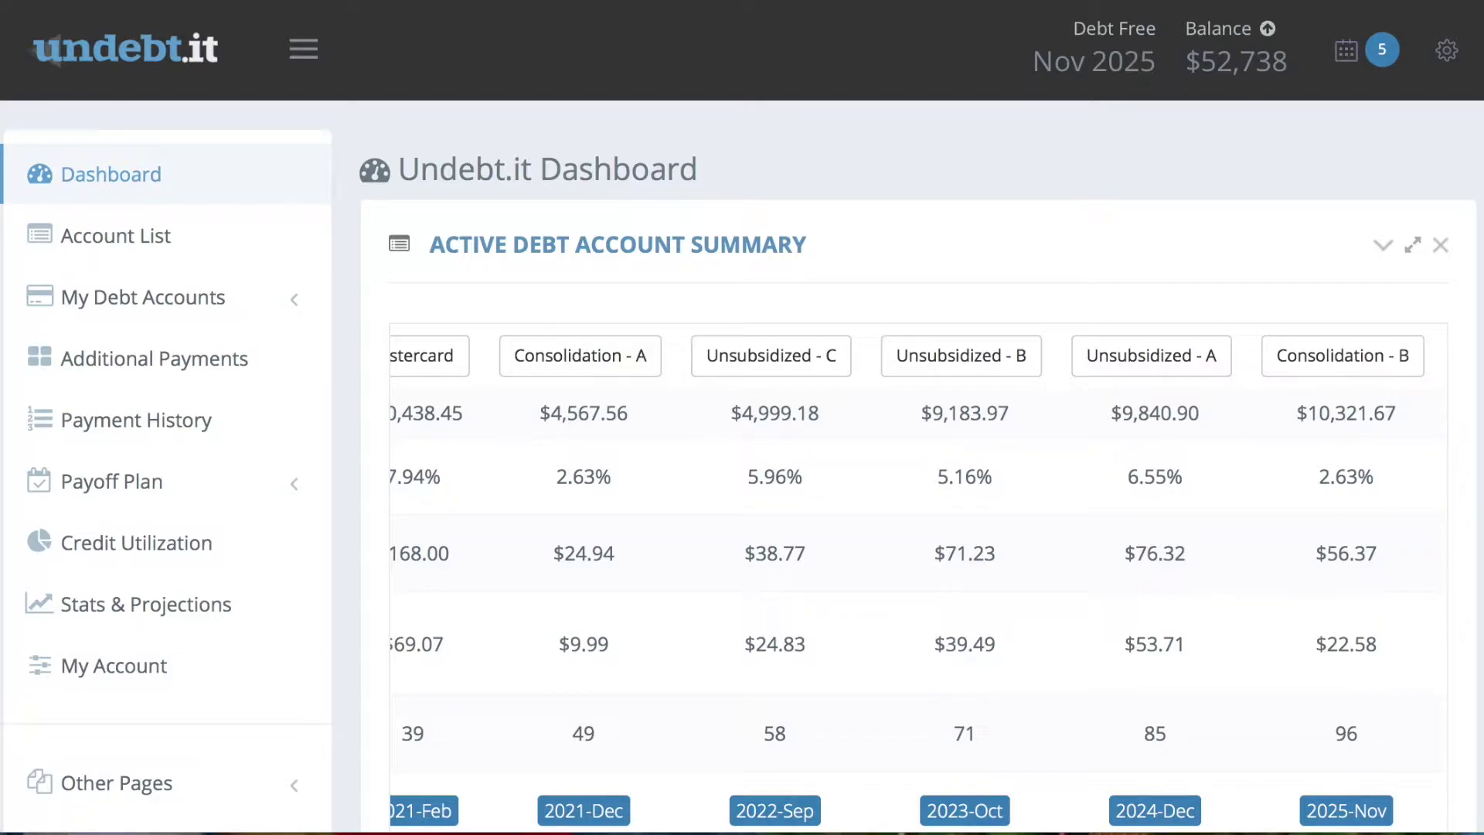
Step: Switch to Calculator, divide 96 by 12 to convert the payoff months to years, and close it
key("super+Tab")
type("9")
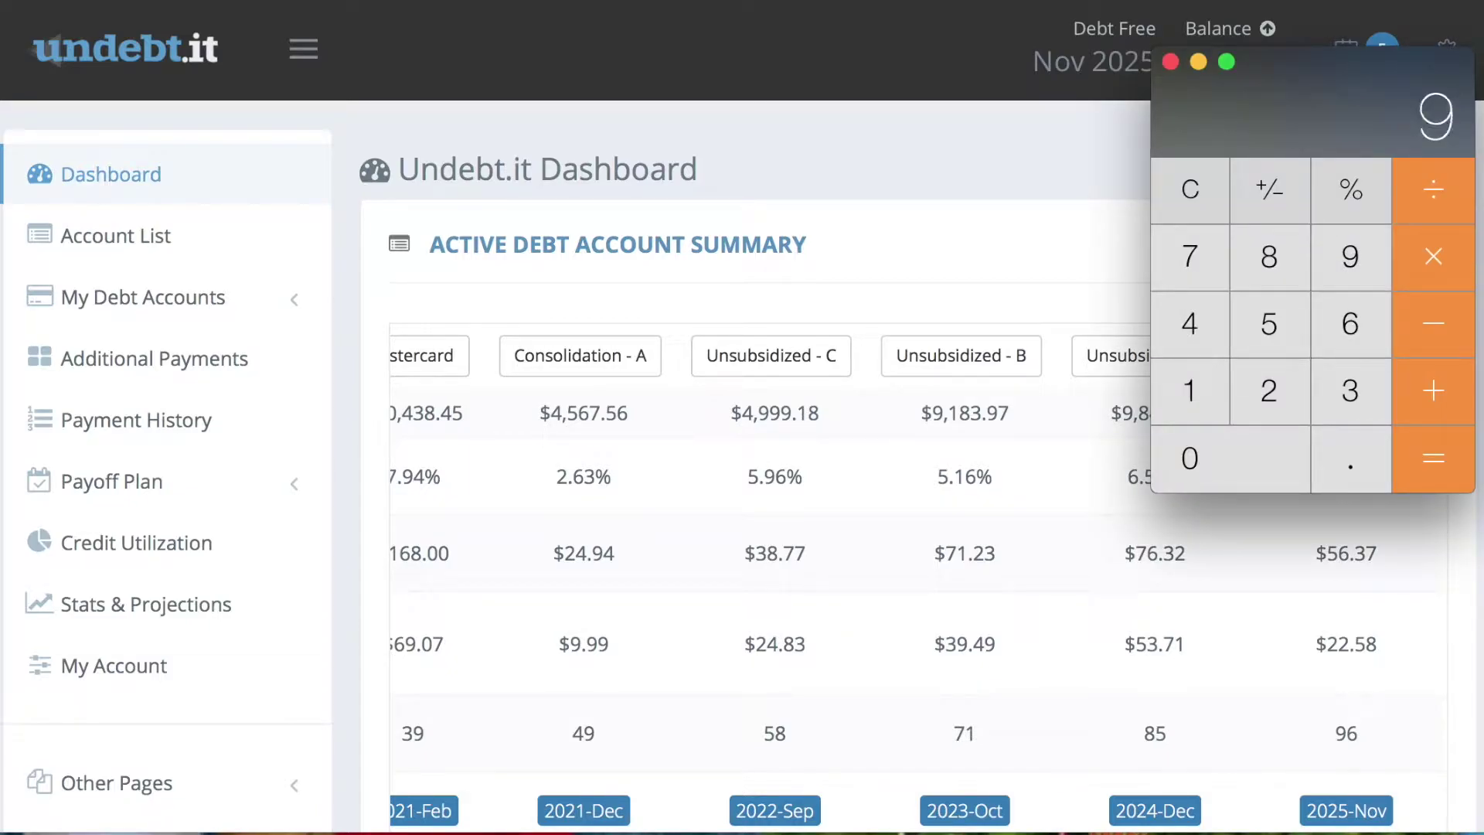
type("6/12")
key("Return")
left_click(1170, 62)
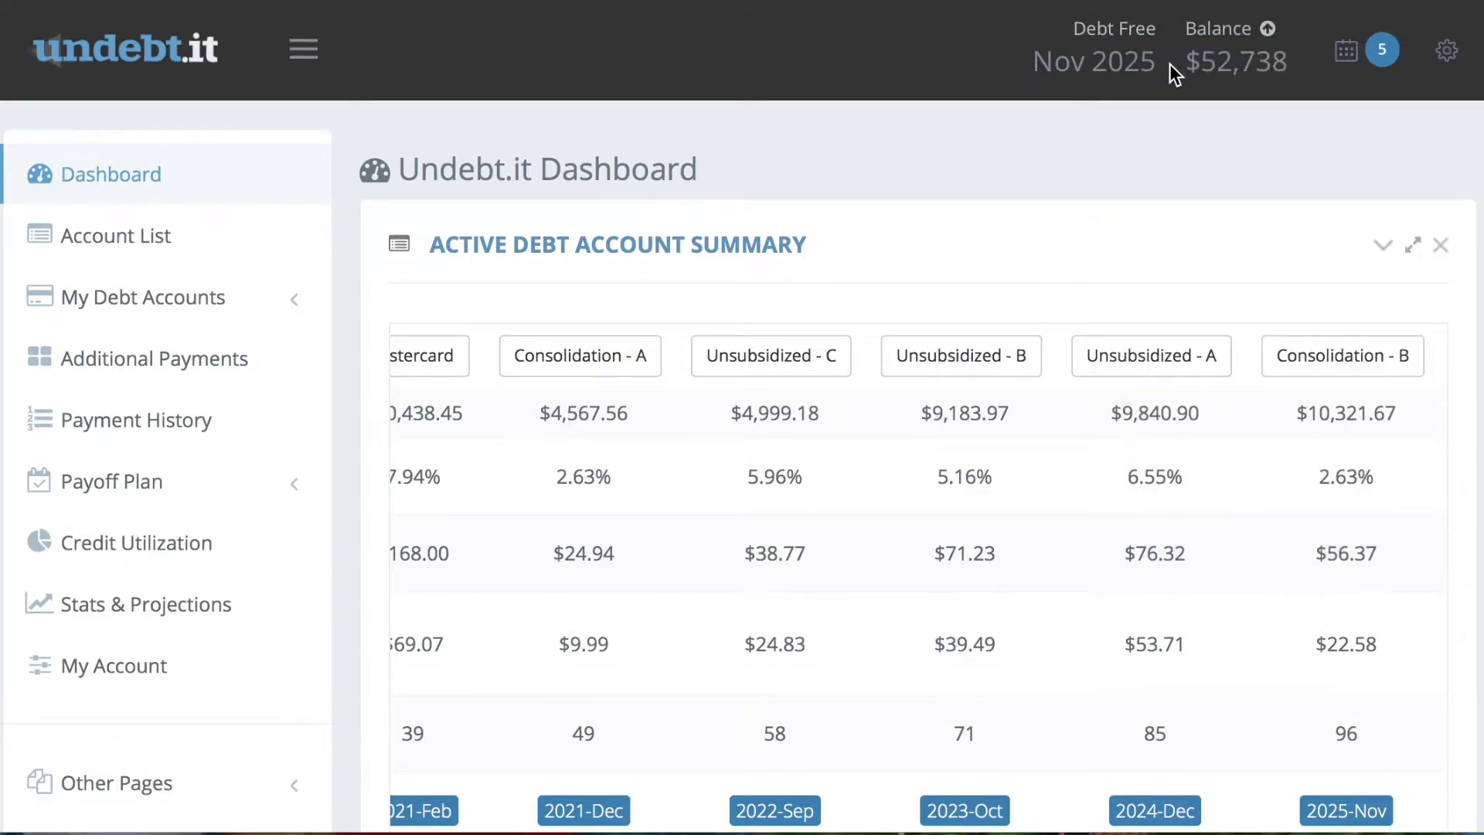
Step: Open the Cruze account from its 12/29 entry in the dashboard's Transaction History
scroll(699, 578, "left", 5)
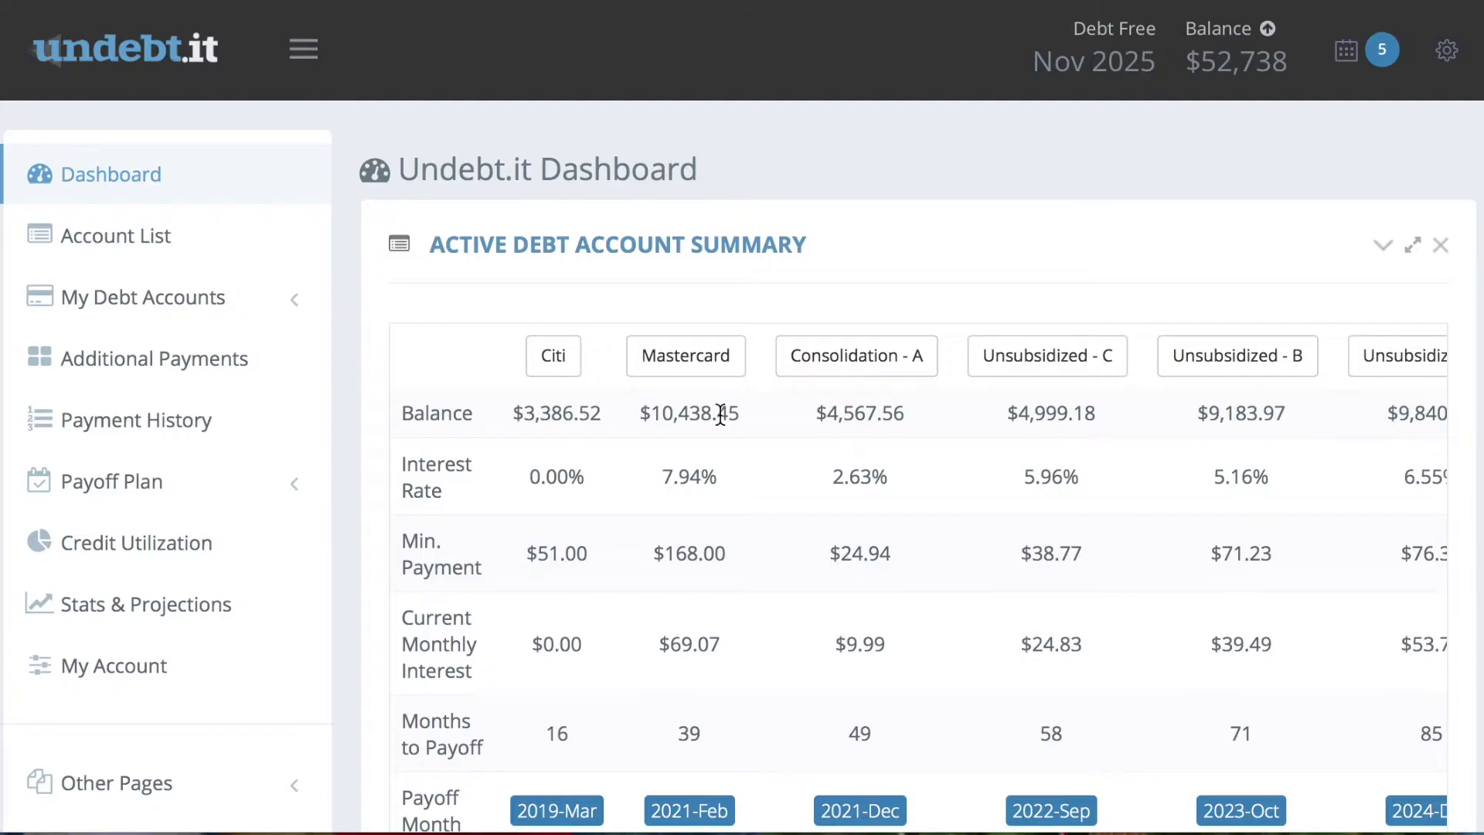
scroll(580, 569, "down", 3)
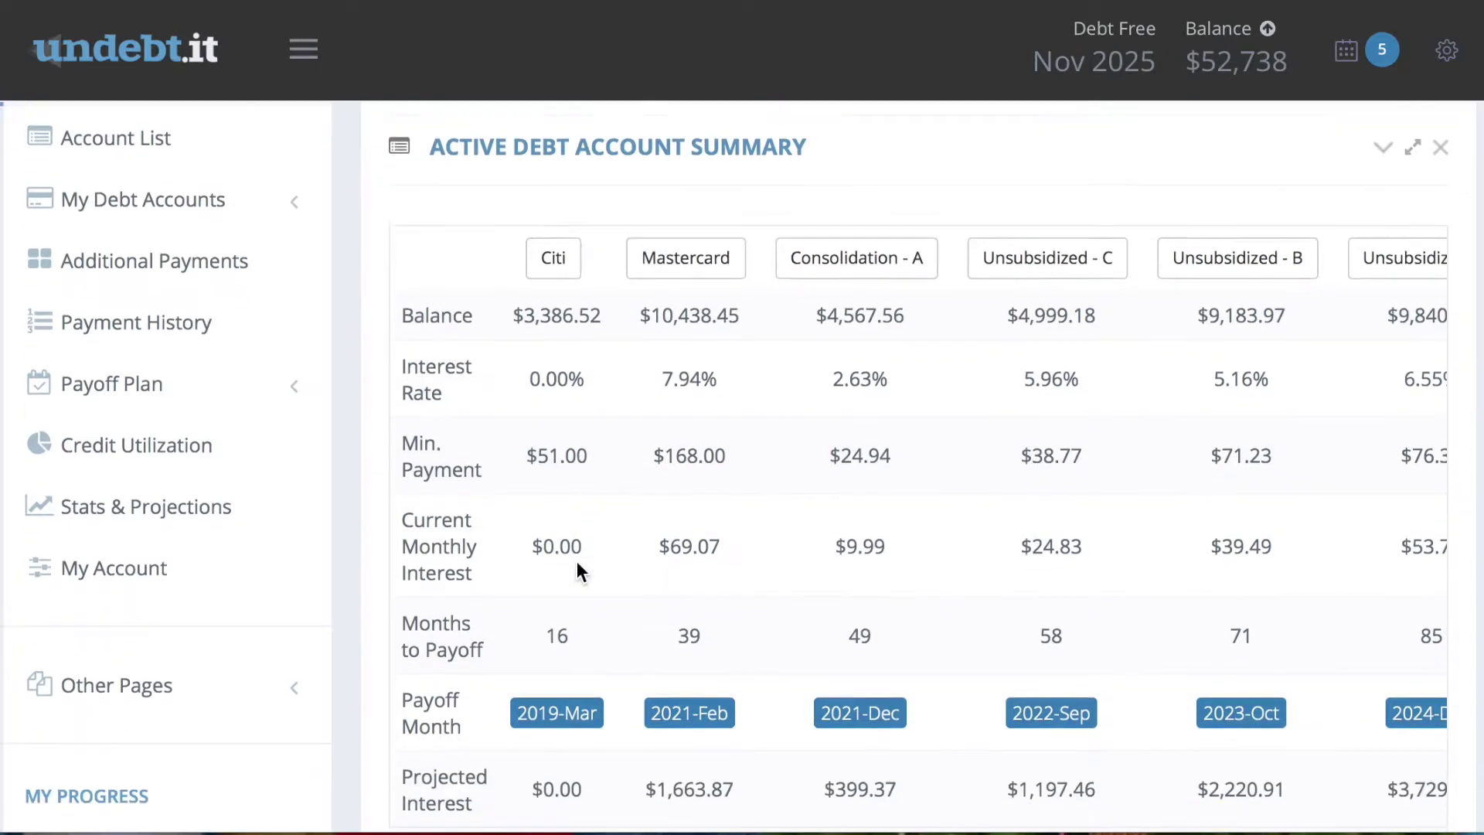
scroll(578, 568, "down", 4)
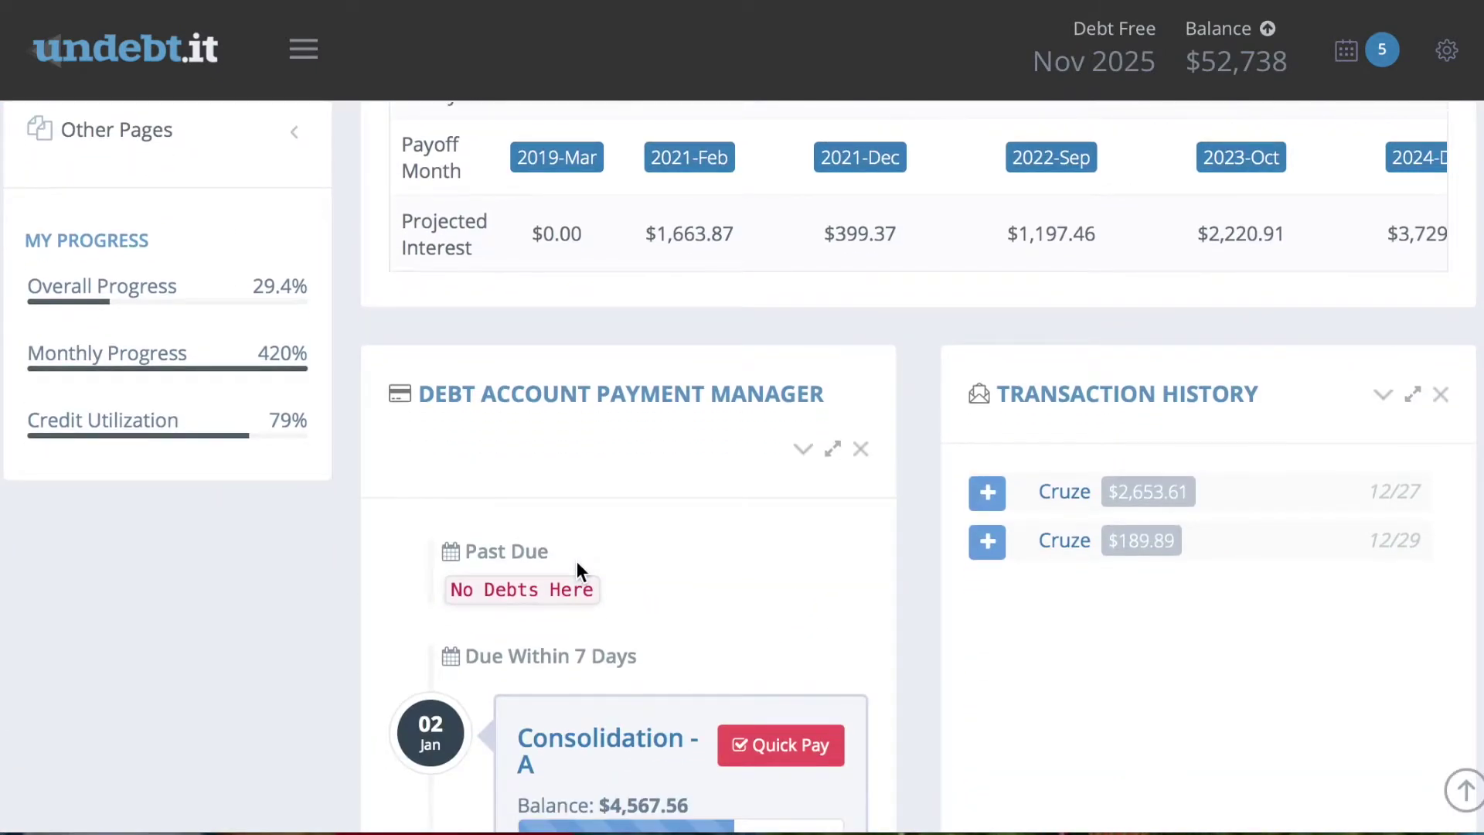
scroll(577, 562, "down", 1)
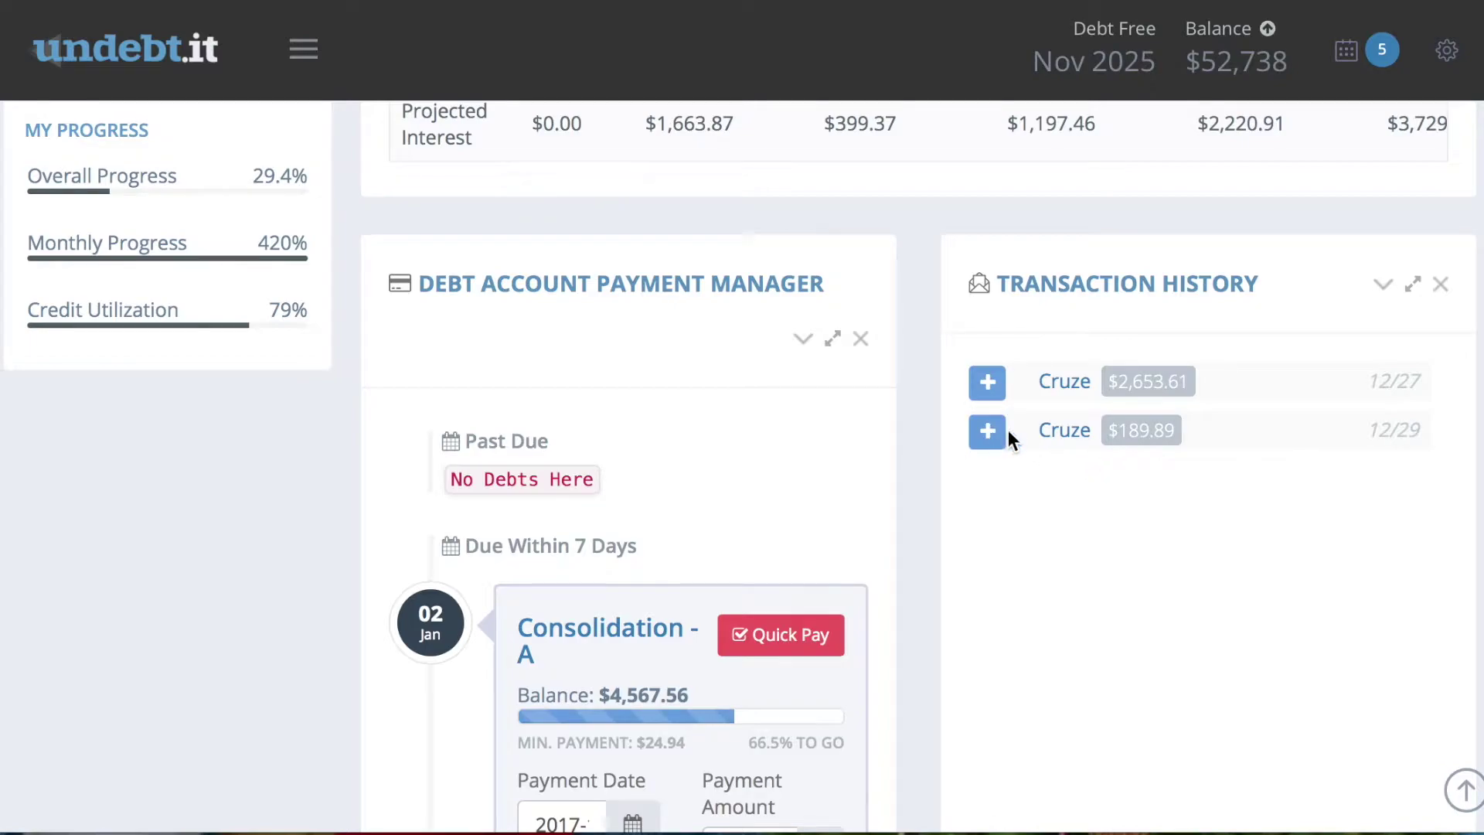
left_click(1064, 433)
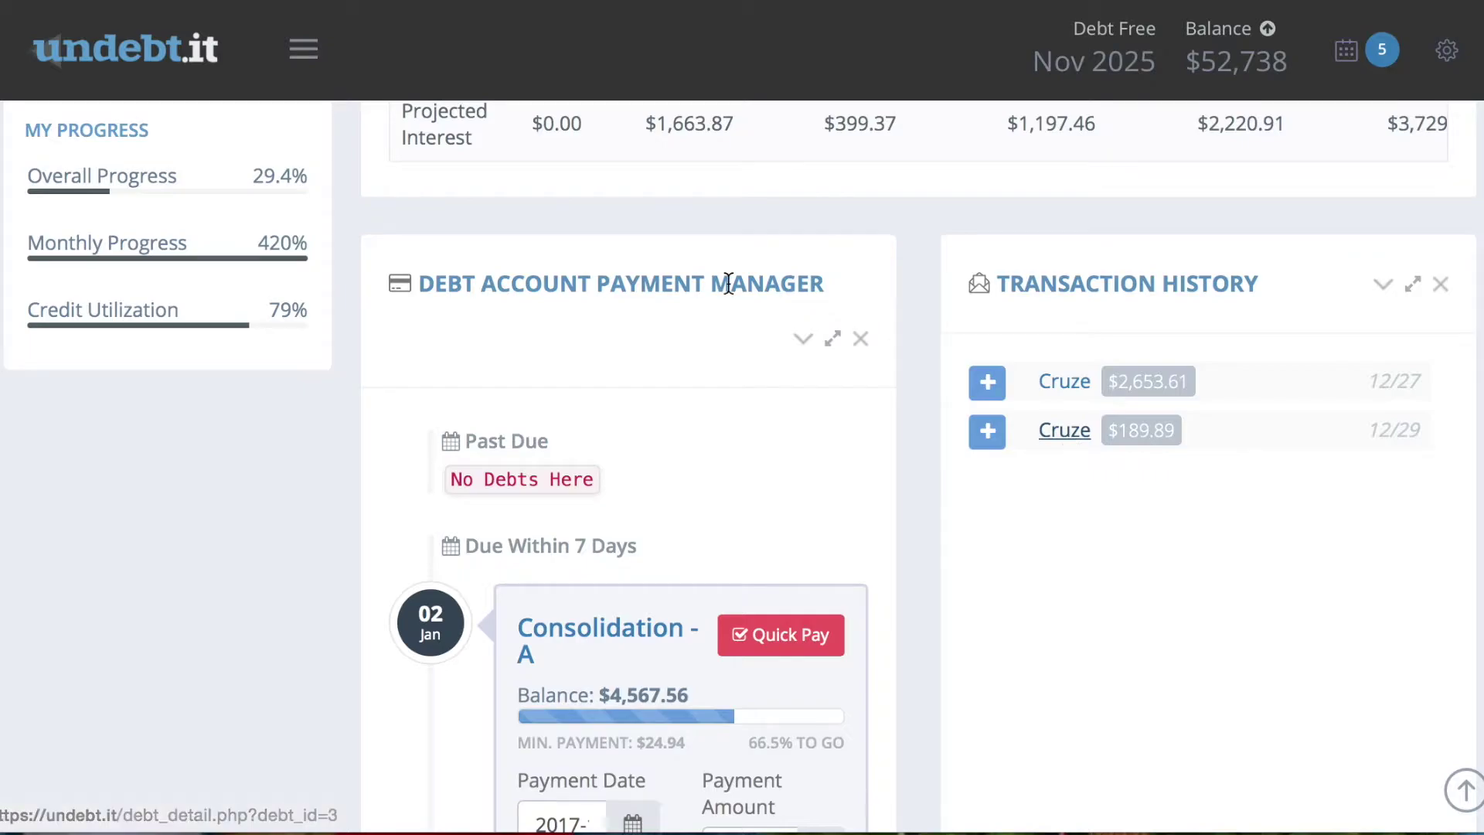
left_click(1047, 428)
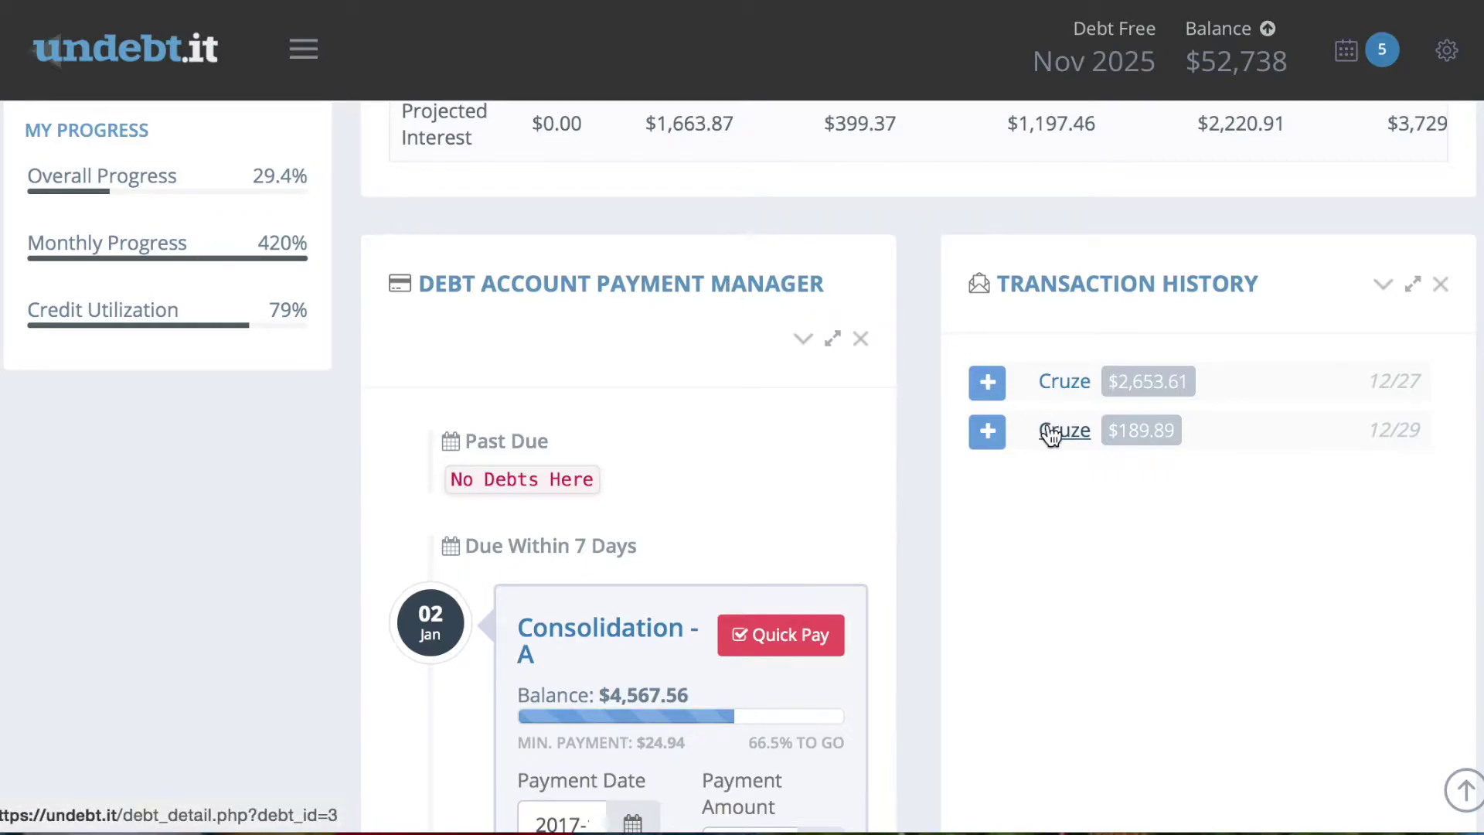
Step: Review the Cruze account's details, promotional interest fields and account settings
scroll(738, 462, "down", 13)
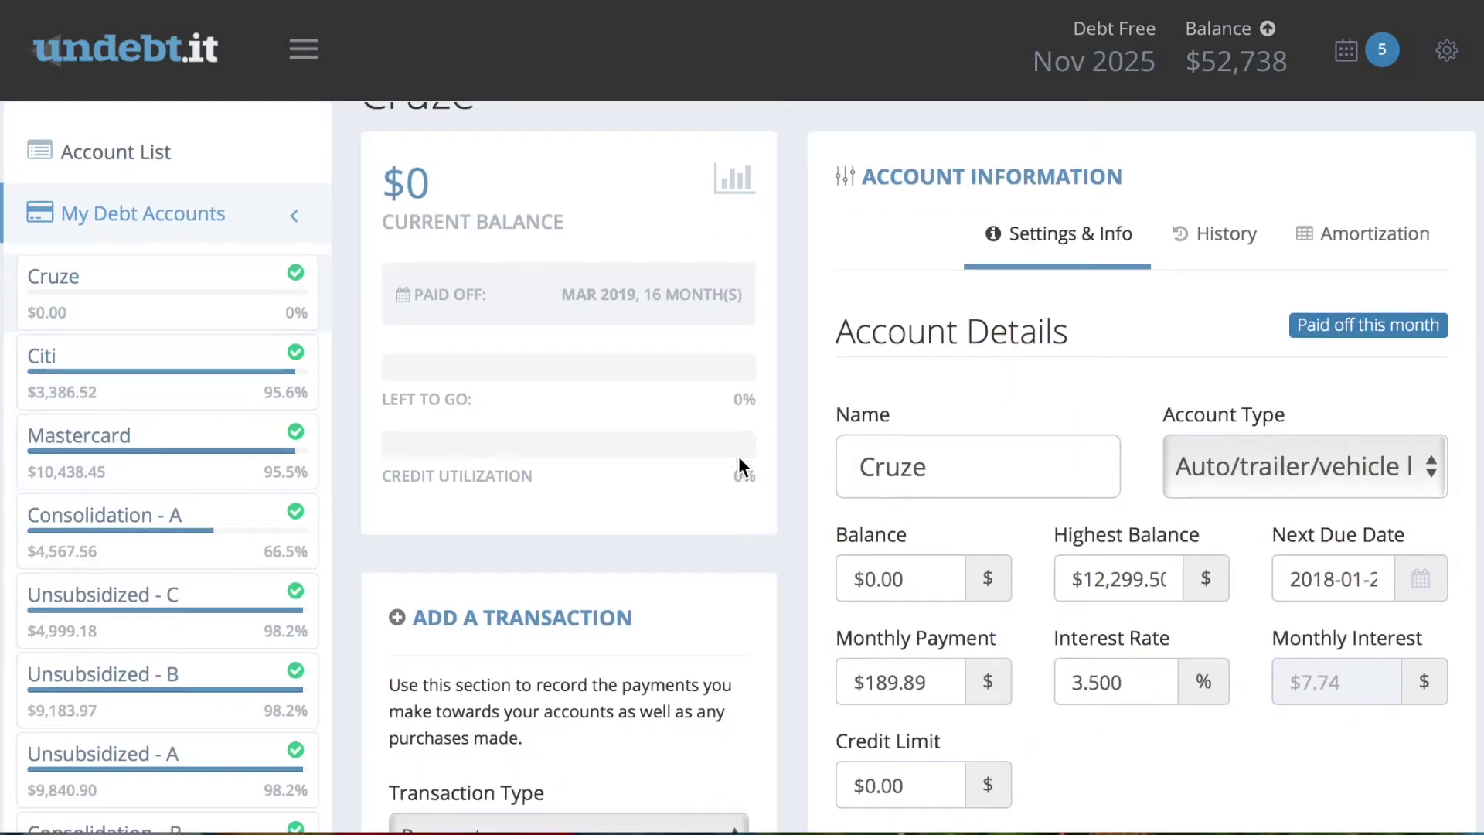
scroll(739, 460, "down", 6)
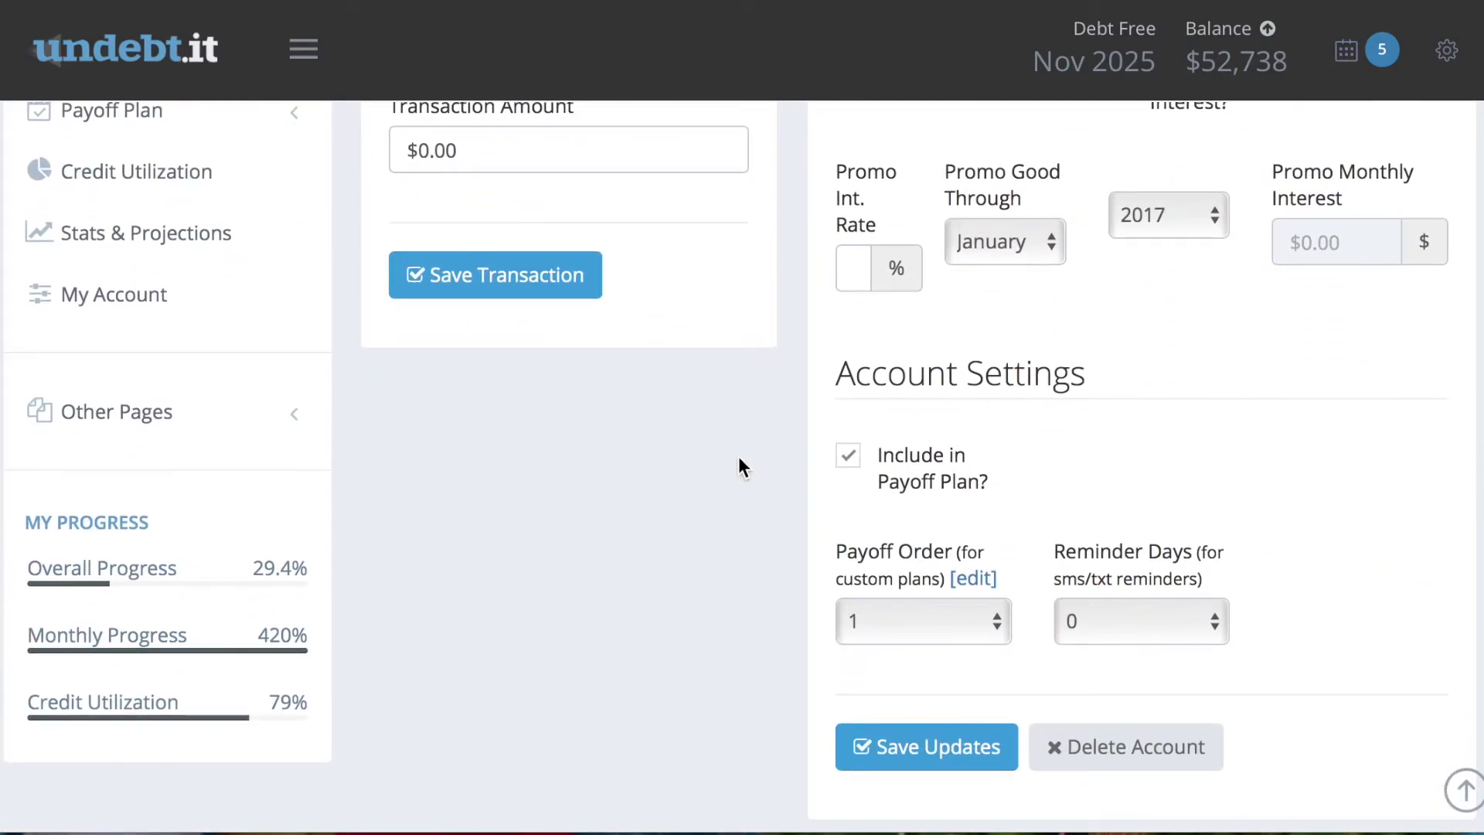
scroll(739, 461, "up", 20)
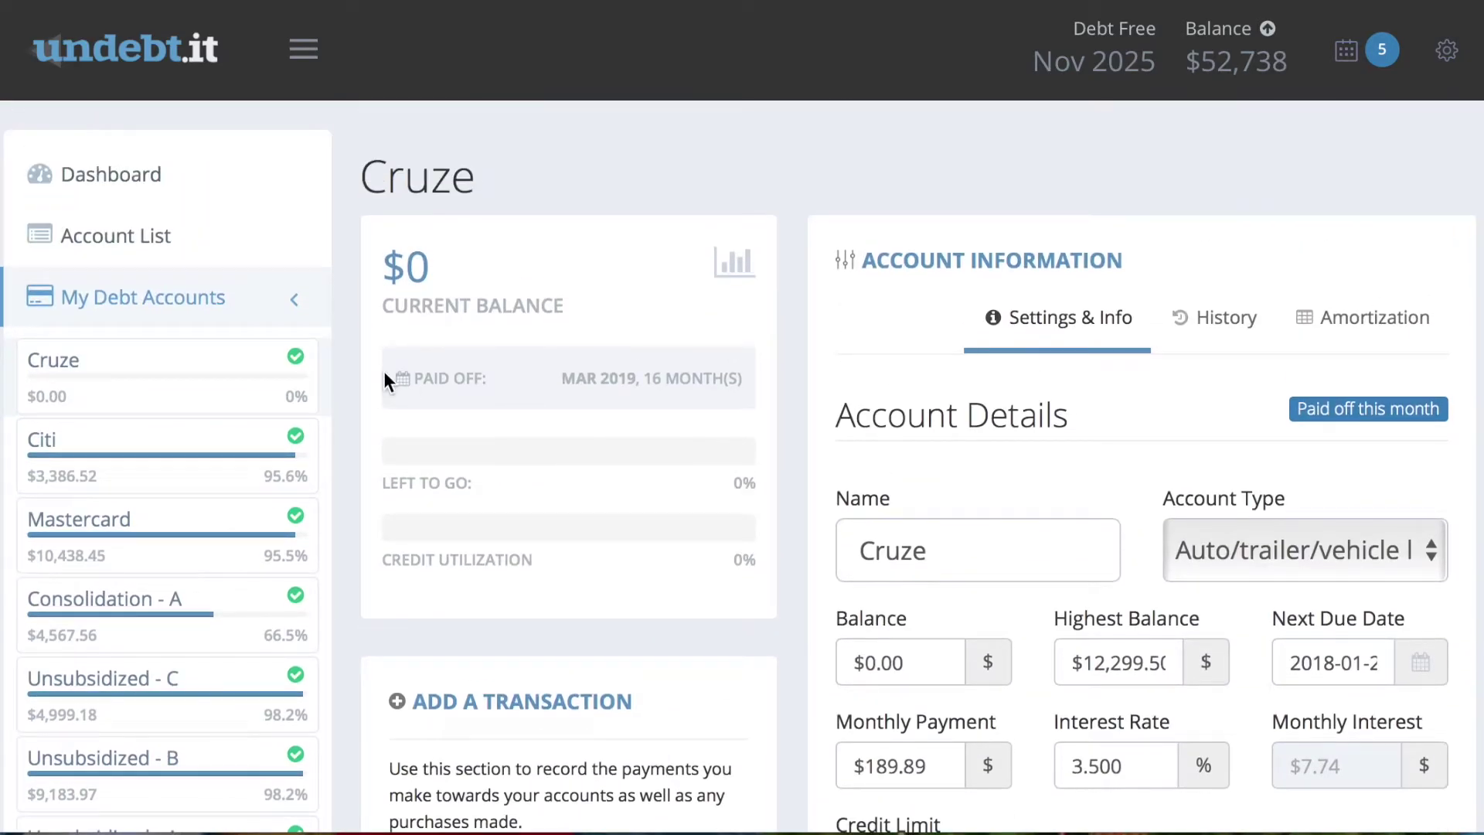
Step: Open the Payment History and review the Cruze transactions in the full list and the December 2017 monthly table
left_click(308, 303)
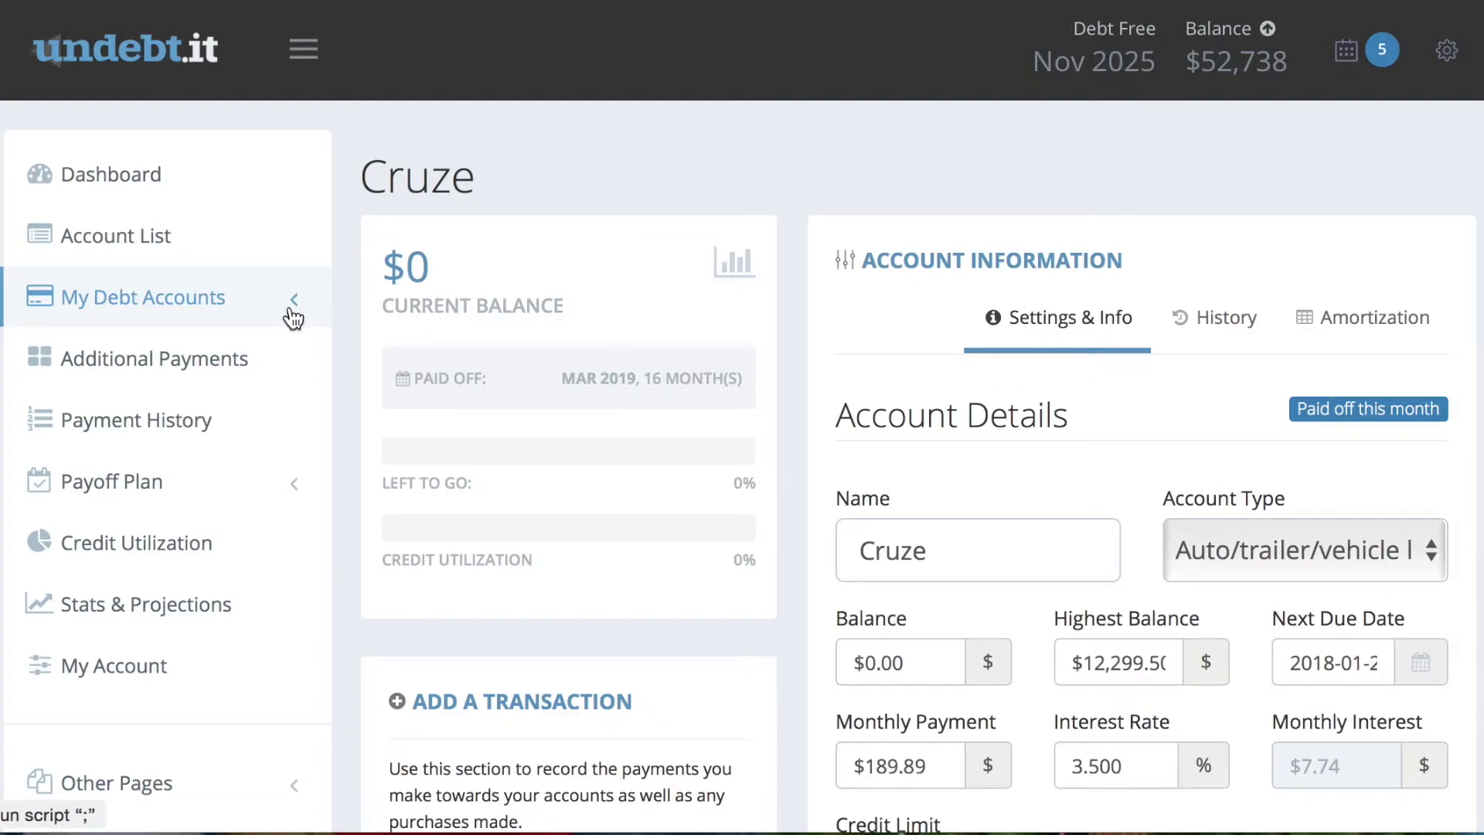
left_click(177, 402)
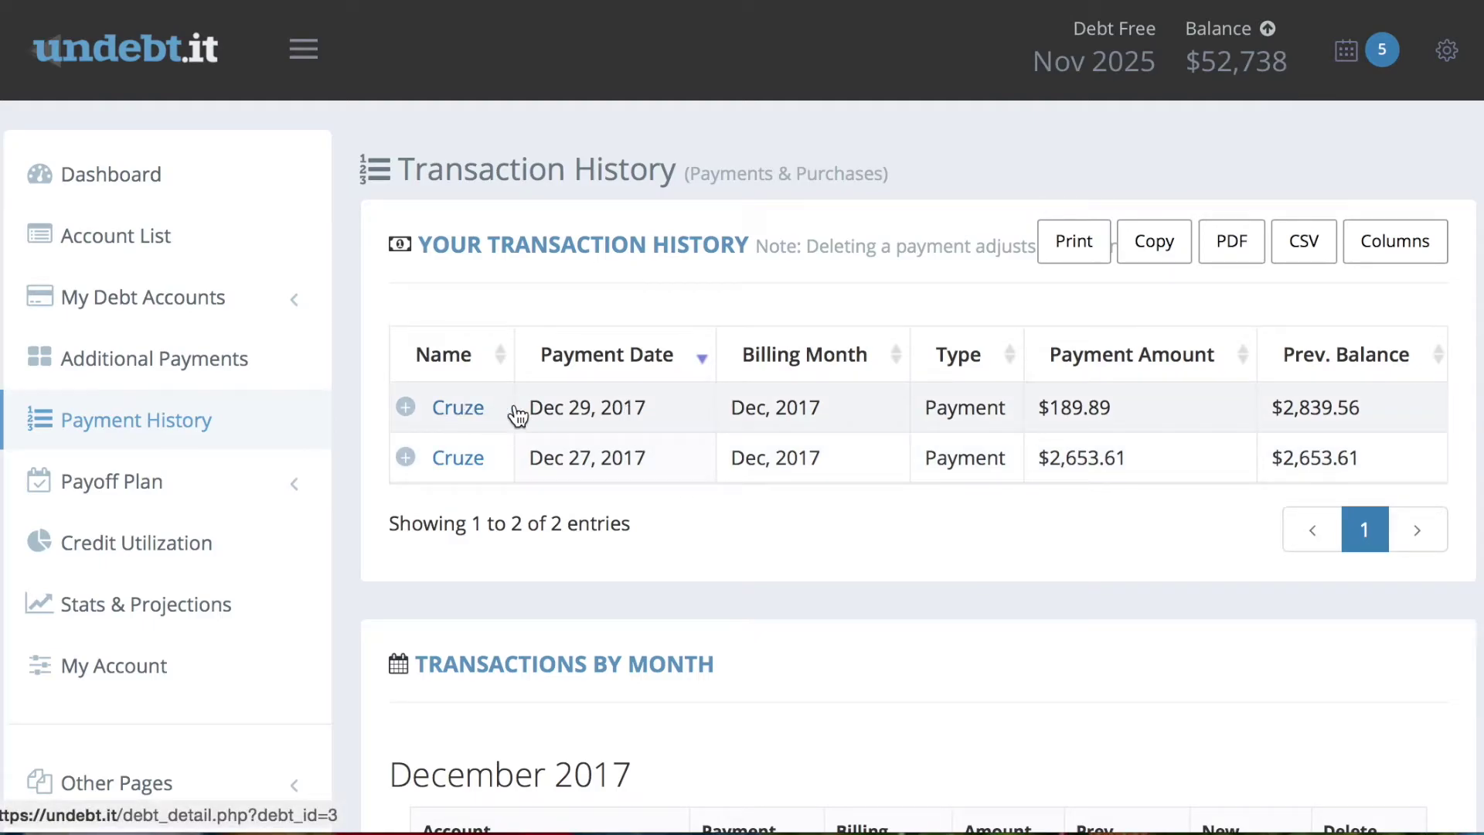
scroll(470, 418, "down", 6)
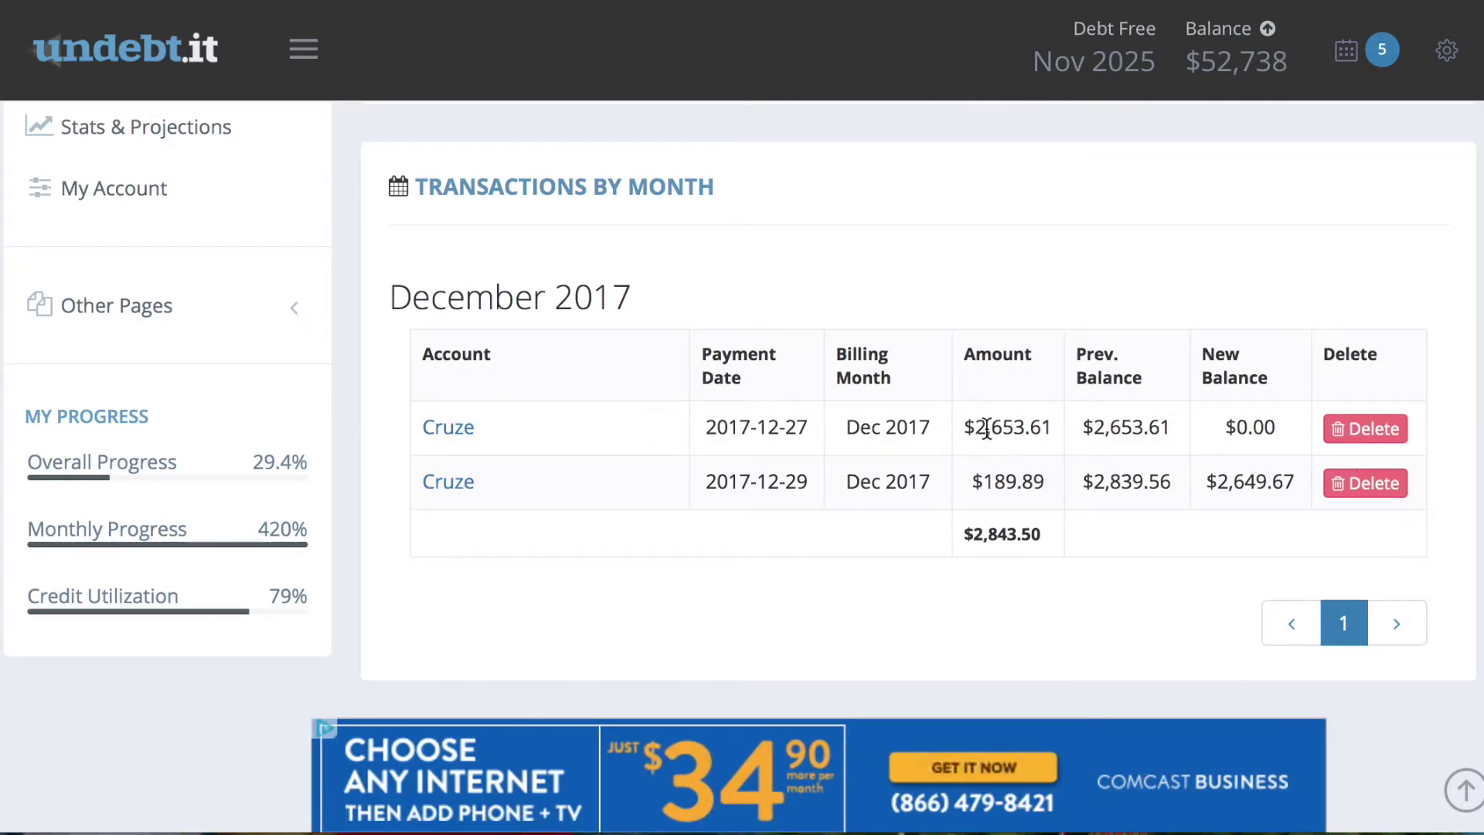
scroll(993, 478, "up", 1)
scroll(998, 473, "up", 3)
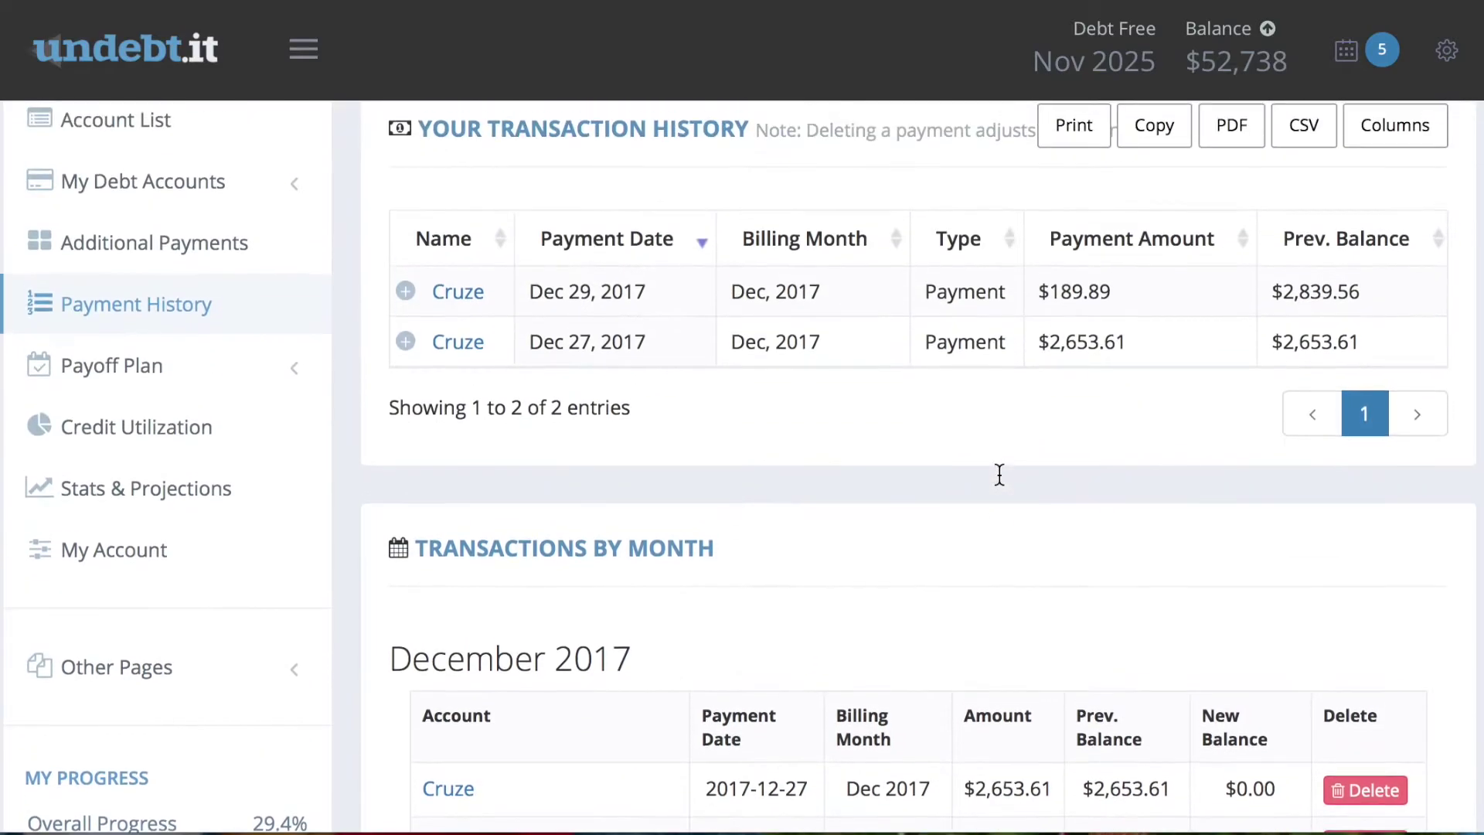
scroll(999, 473, "down", 2)
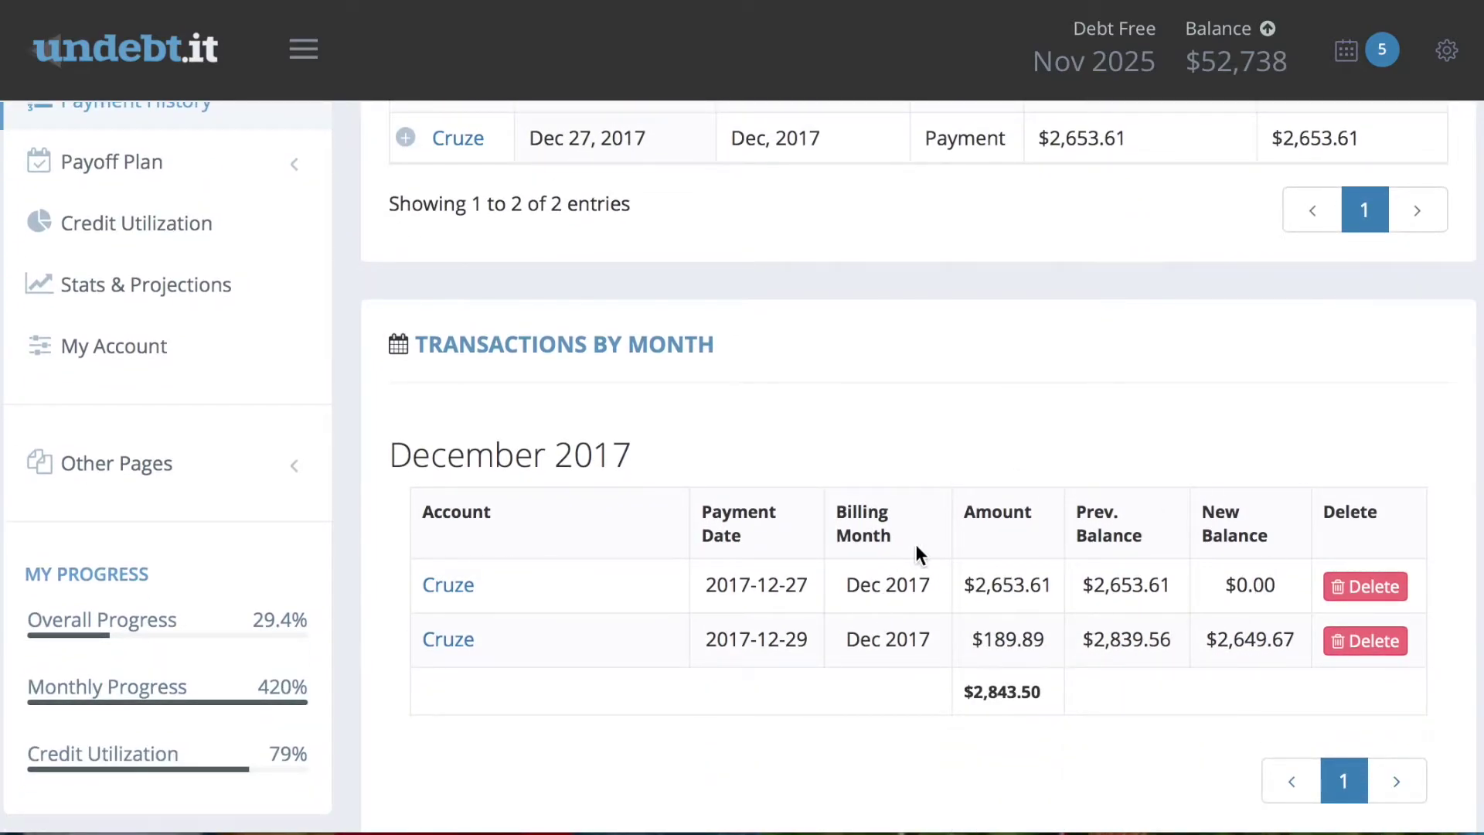
scroll(867, 523, "up", 1)
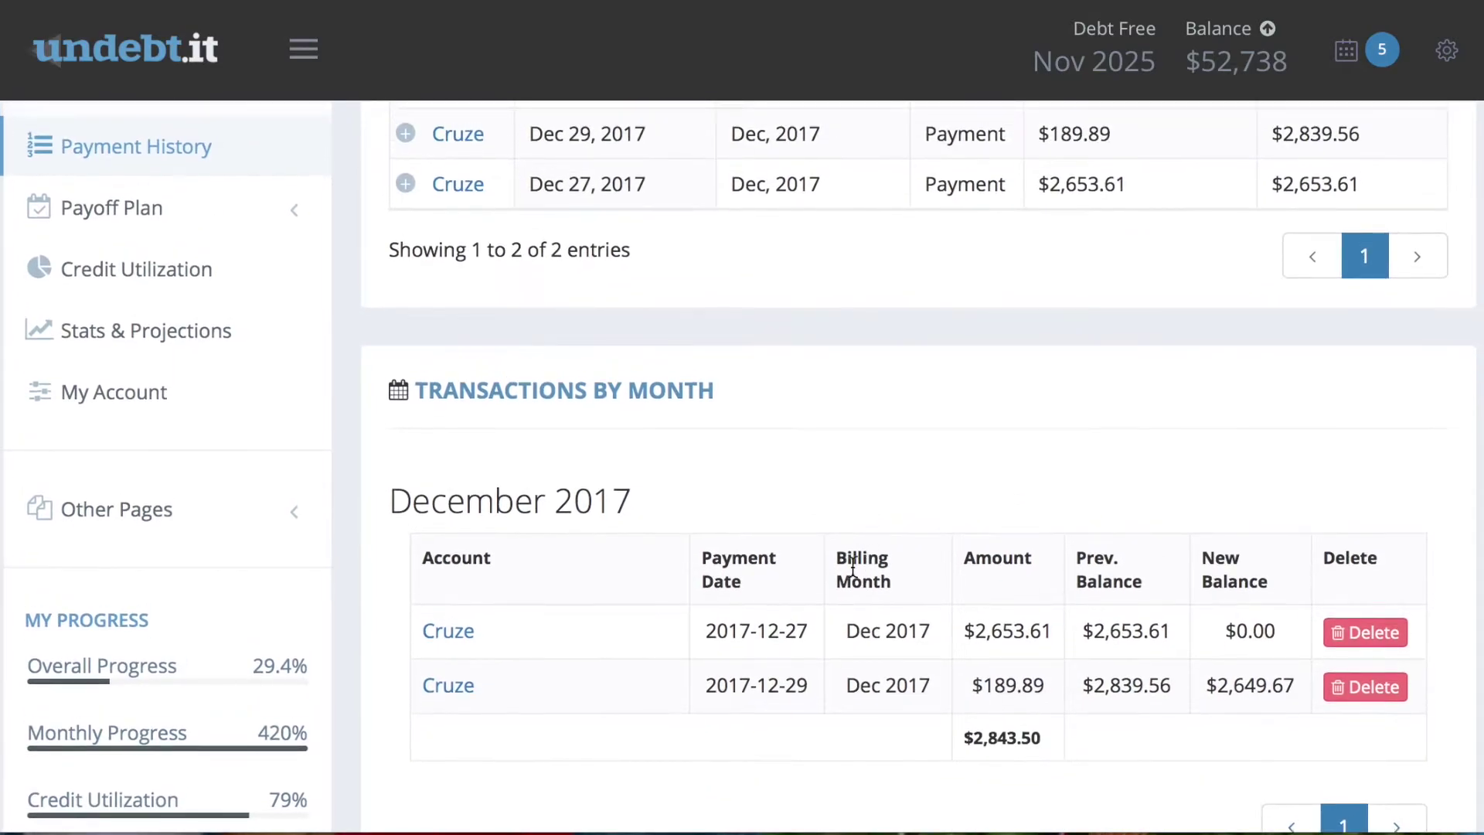
scroll(642, 684, "up", 3)
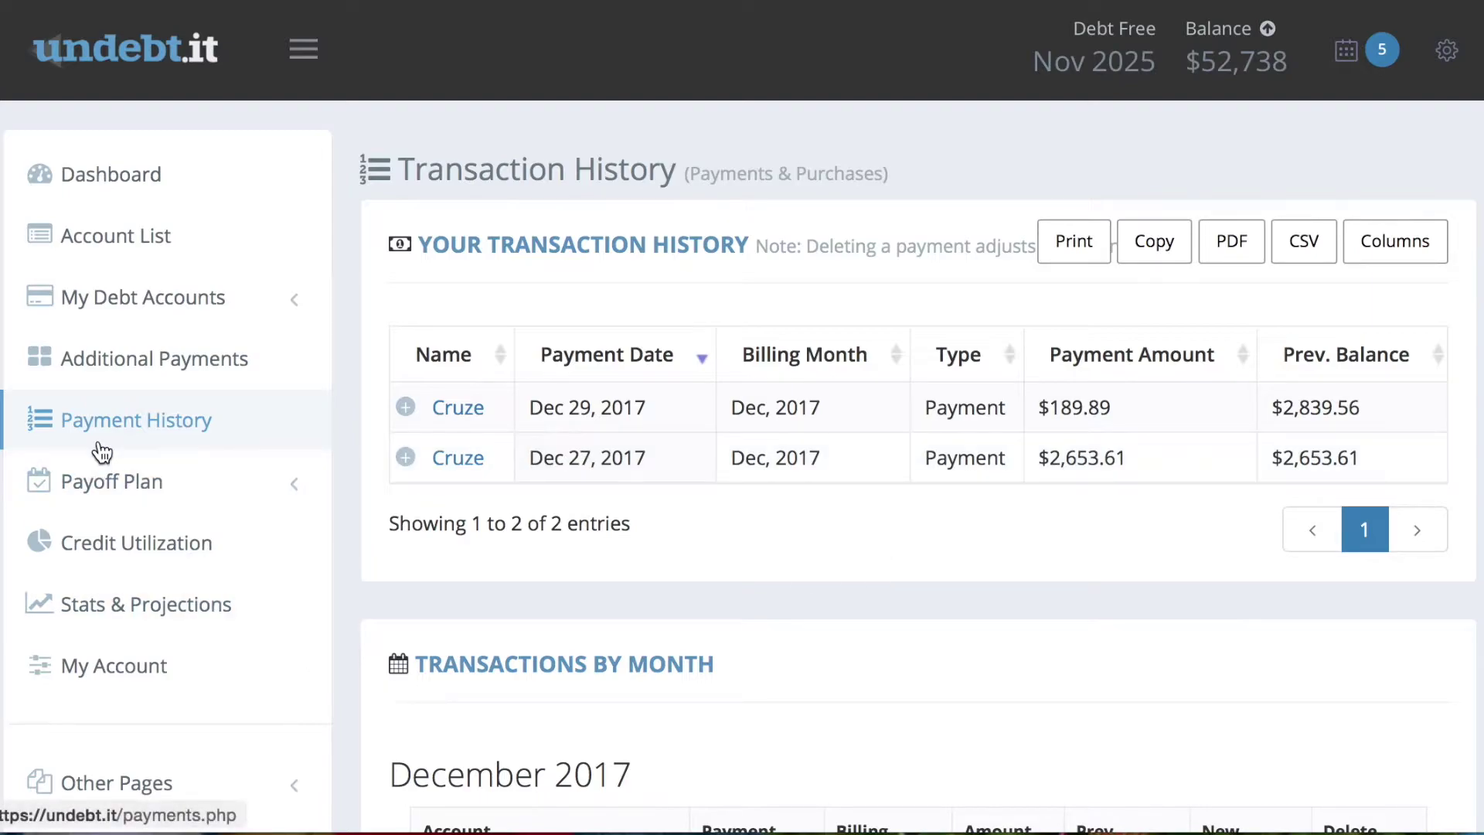
Step: View the Credit Utilization page, then open the payoff method comparison and examine the Debt Snowball, Debt Avalanche and Hybrid plans
left_click(133, 529)
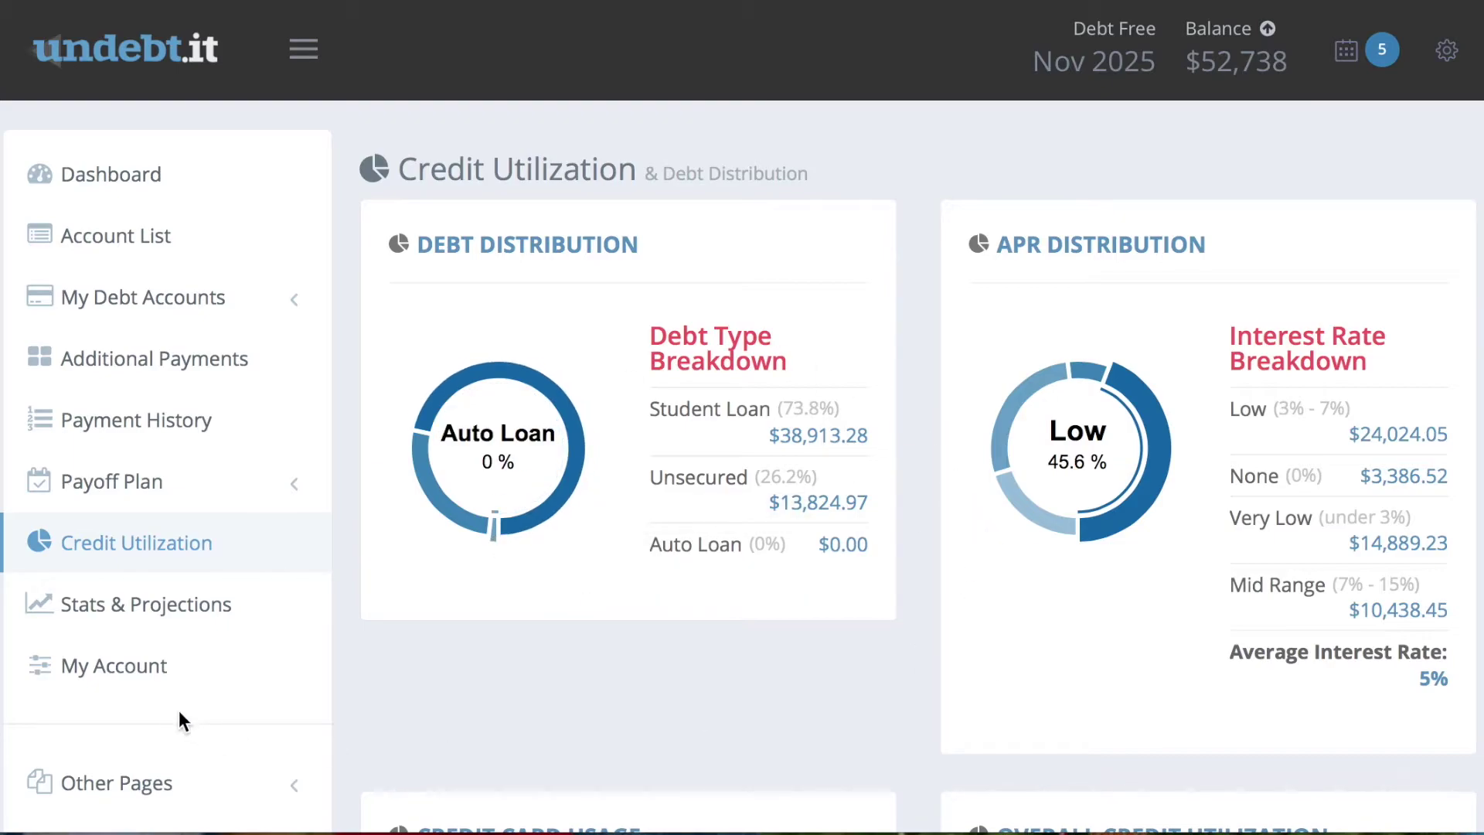
left_click(120, 480)
scroll(122, 495, "down", 2)
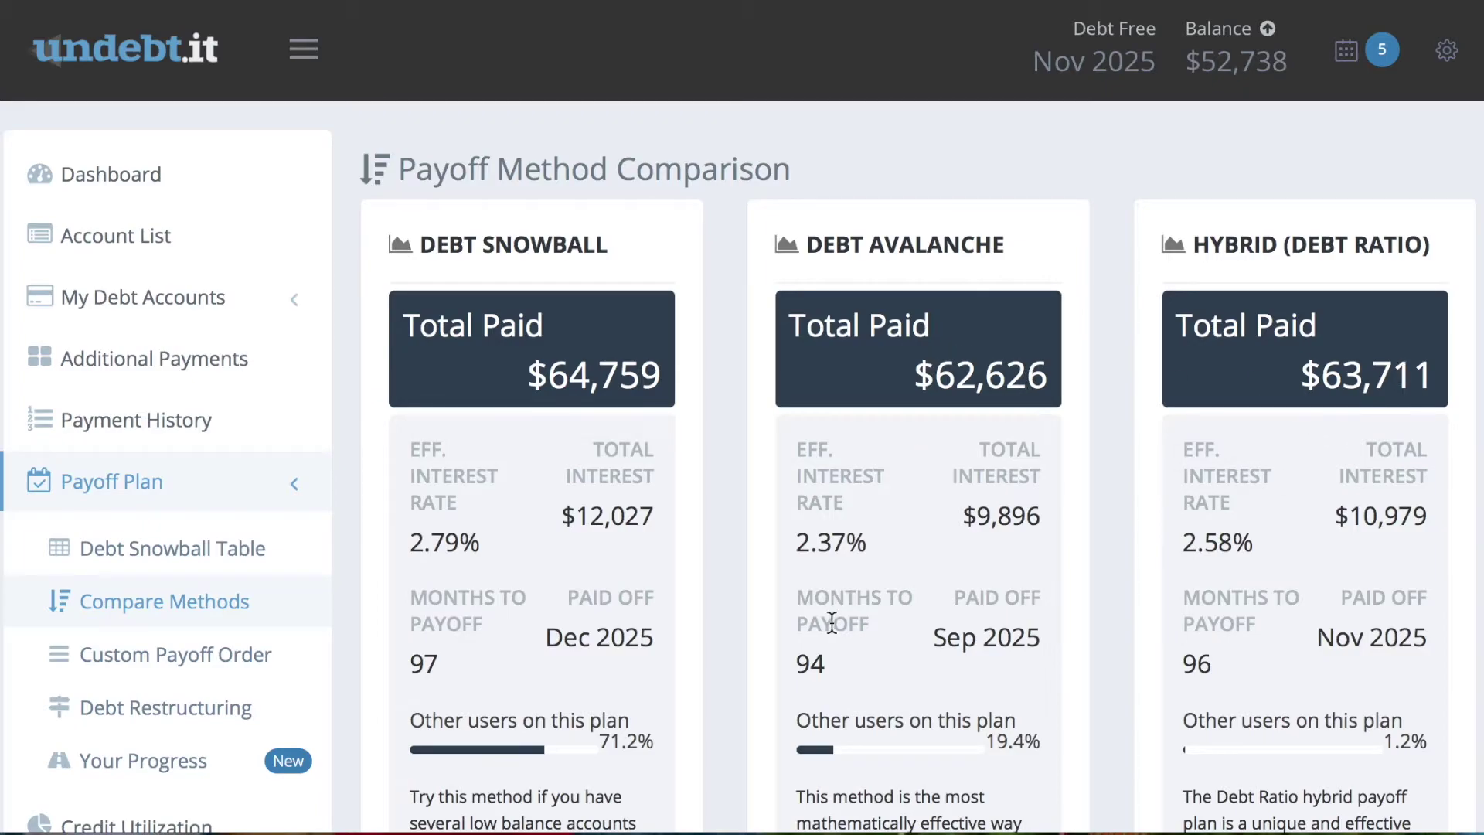
scroll(831, 622, "down", 3)
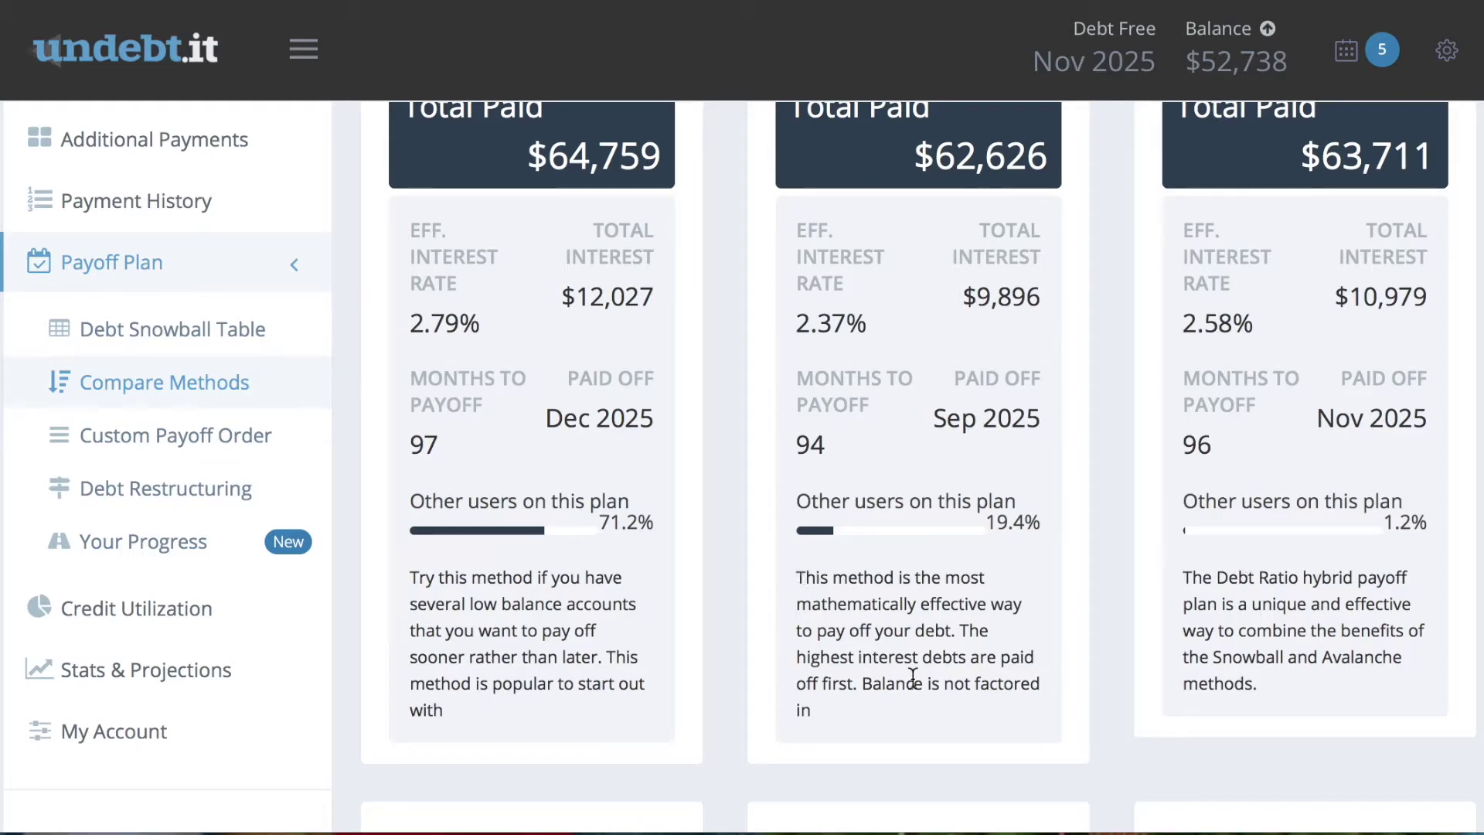
scroll(912, 677, "down", 1)
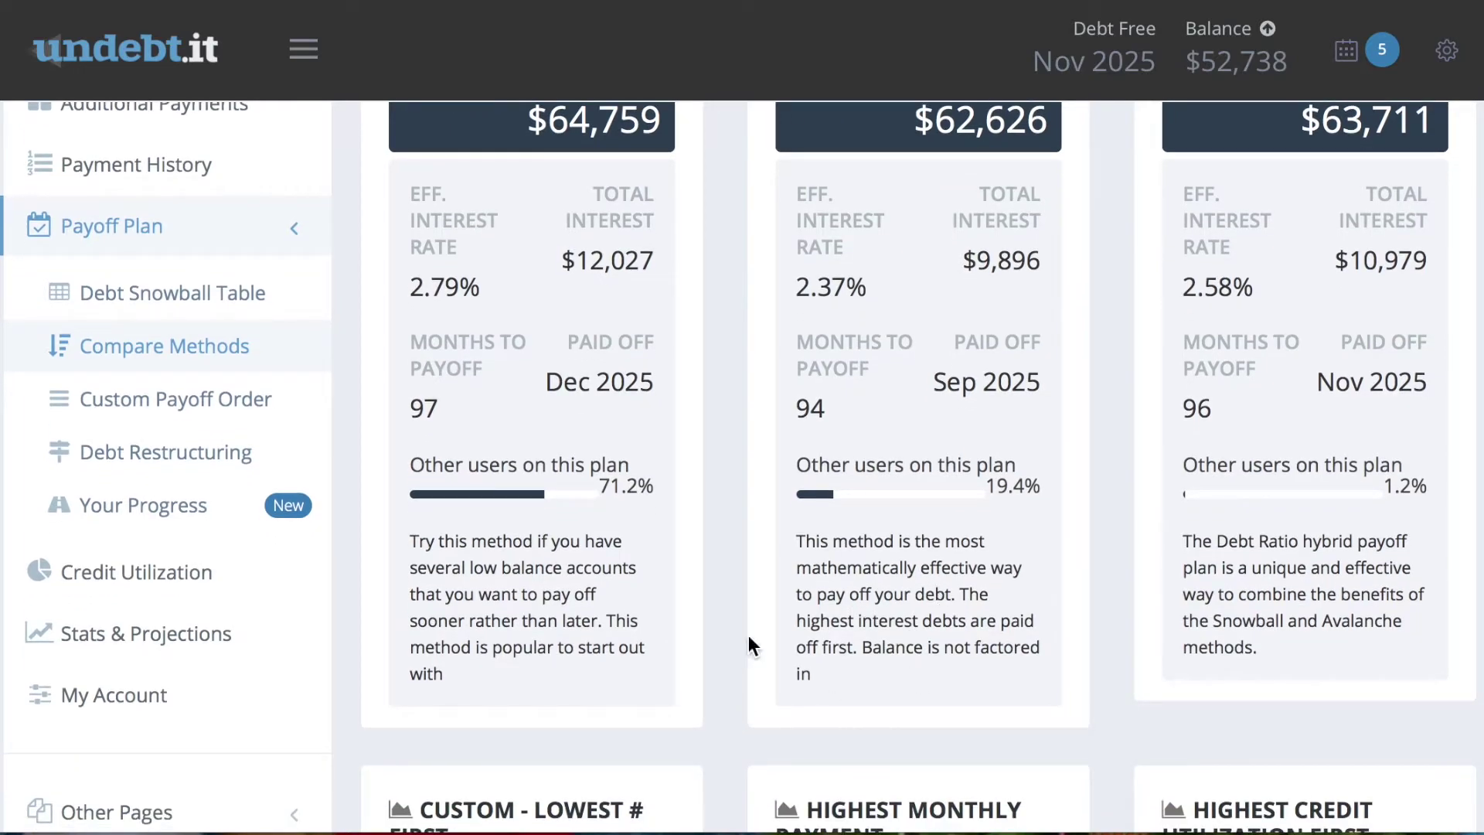
scroll(851, 304, "up", 4)
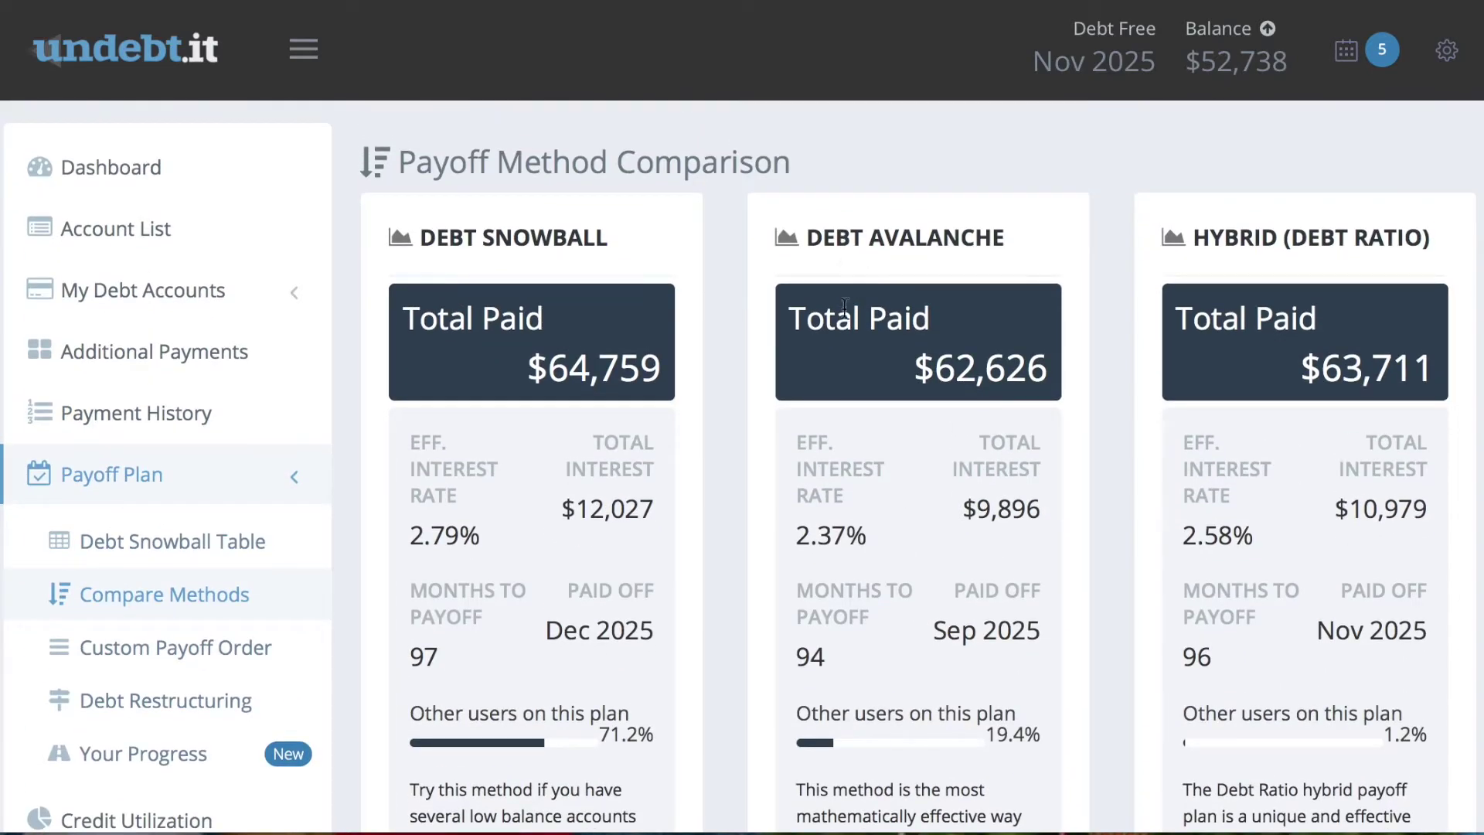
Step: Compare the custom, highest monthly payment and highest credit utilization methods with the snowball, avalanche and hybrid plans
scroll(851, 309, "down", 2)
scroll(850, 439, "down", 8)
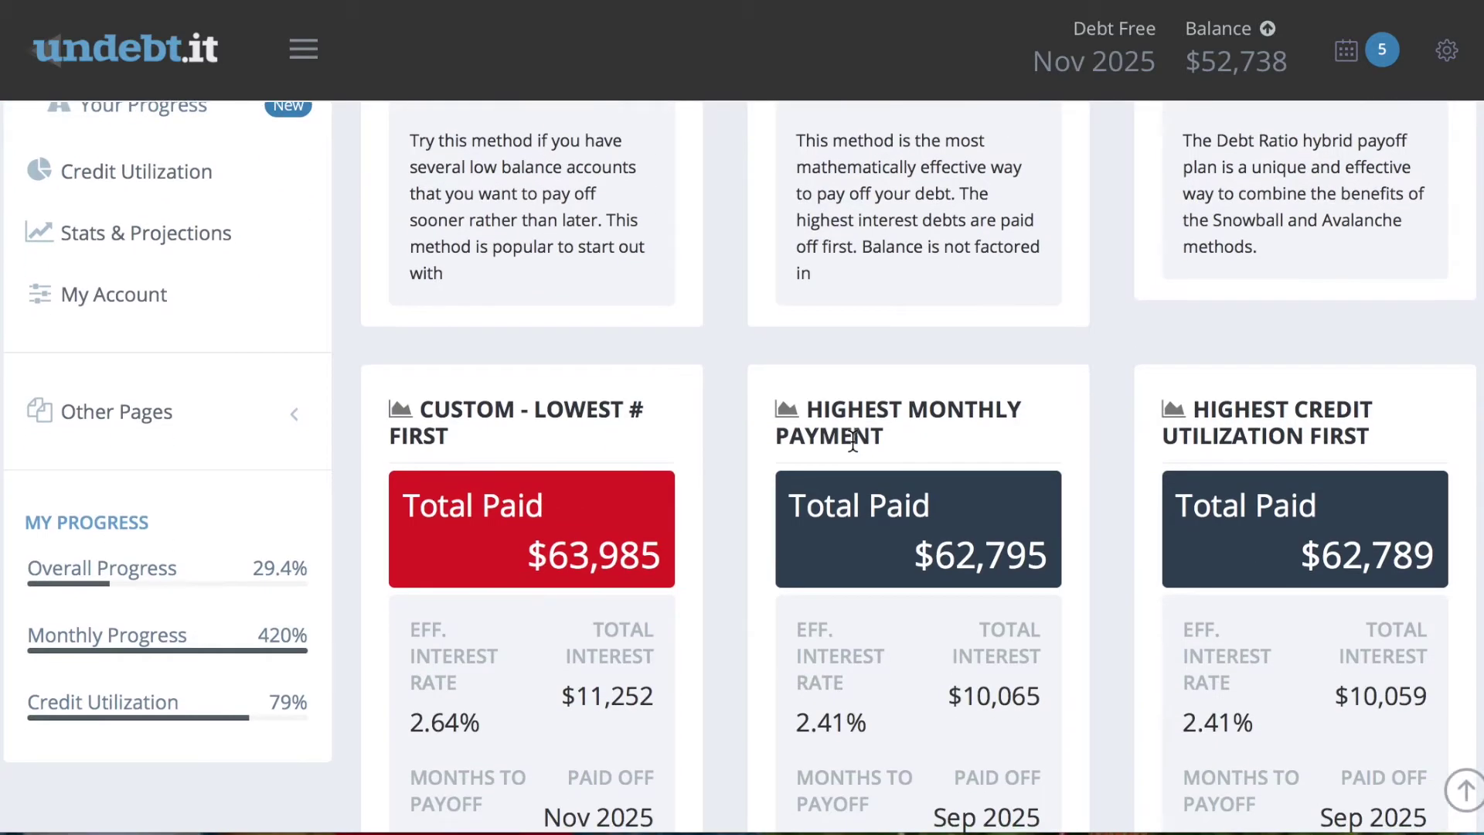
scroll(858, 439, "down", 3)
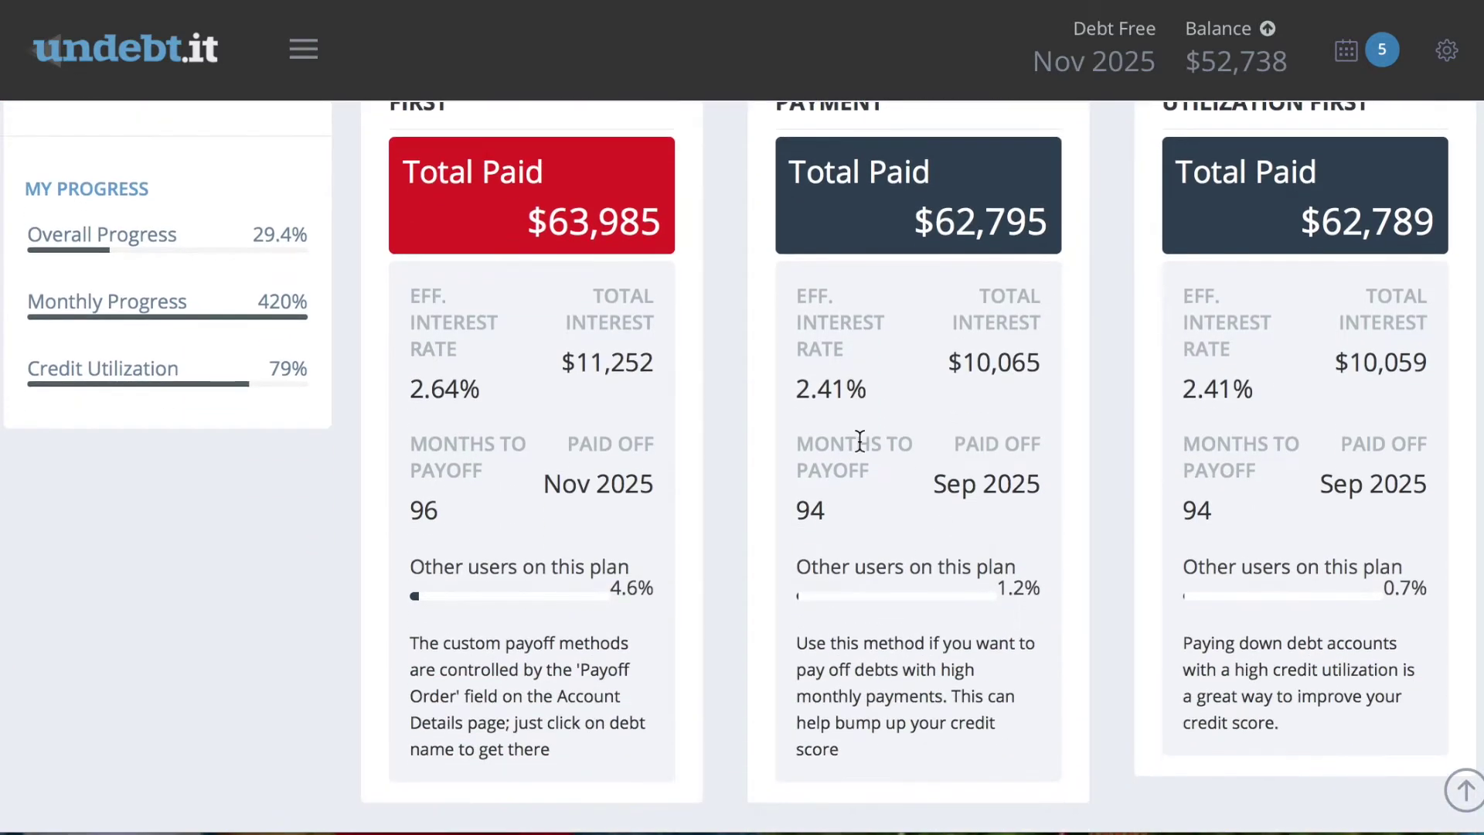
scroll(526, 523, "up", 10)
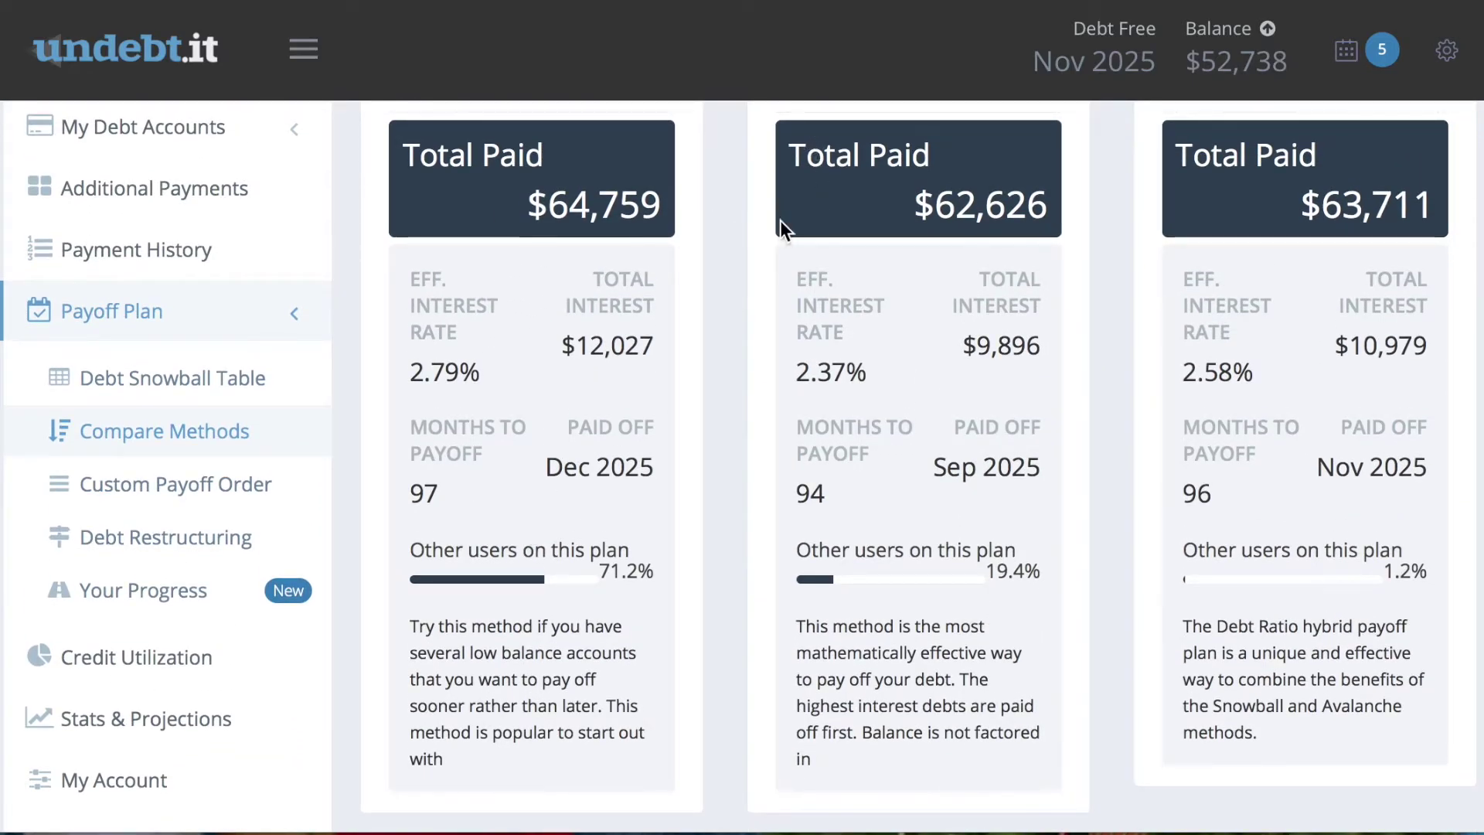
scroll(532, 533, "down", 9)
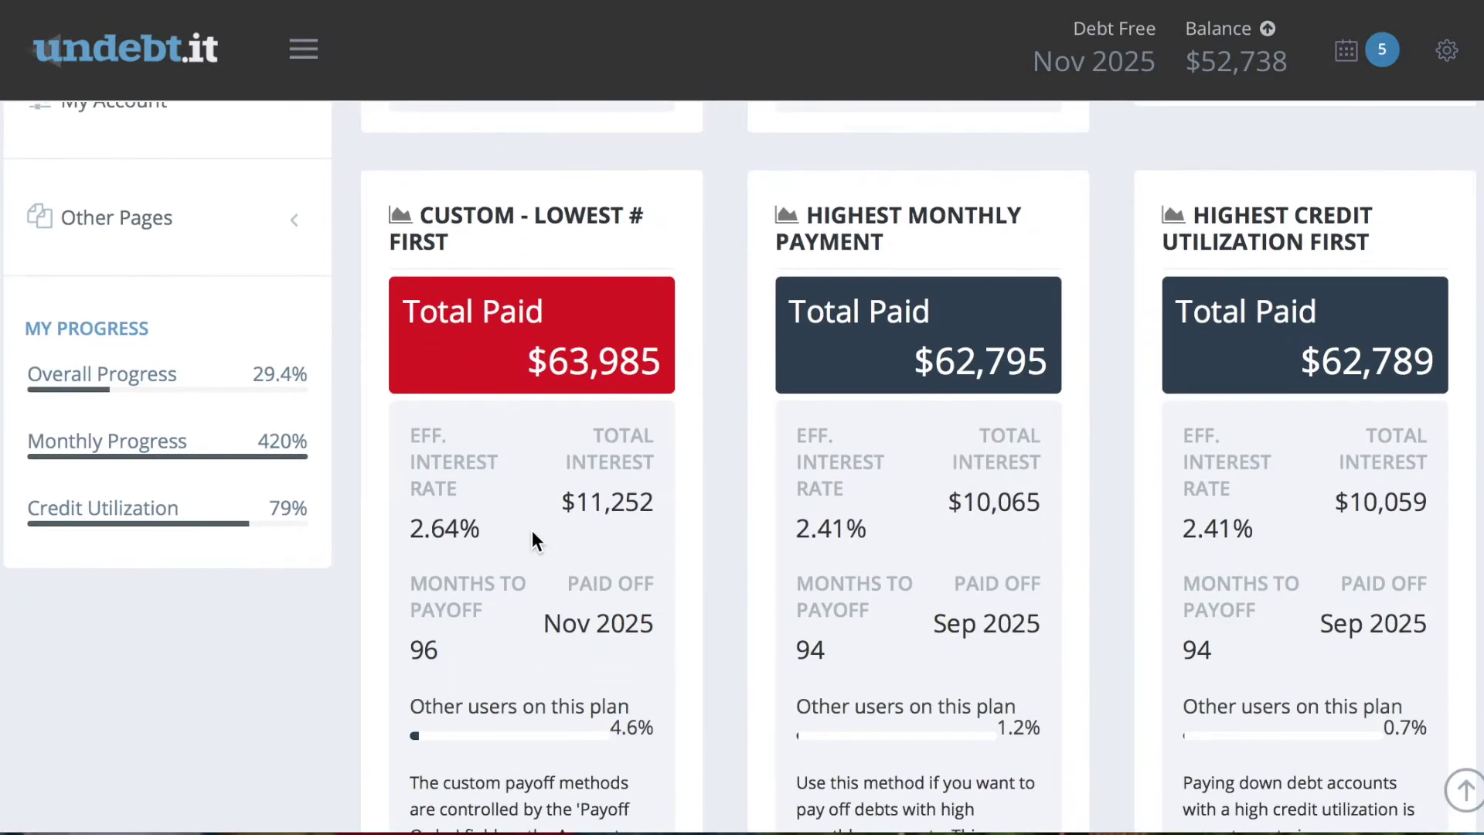
scroll(532, 530, "down", 3)
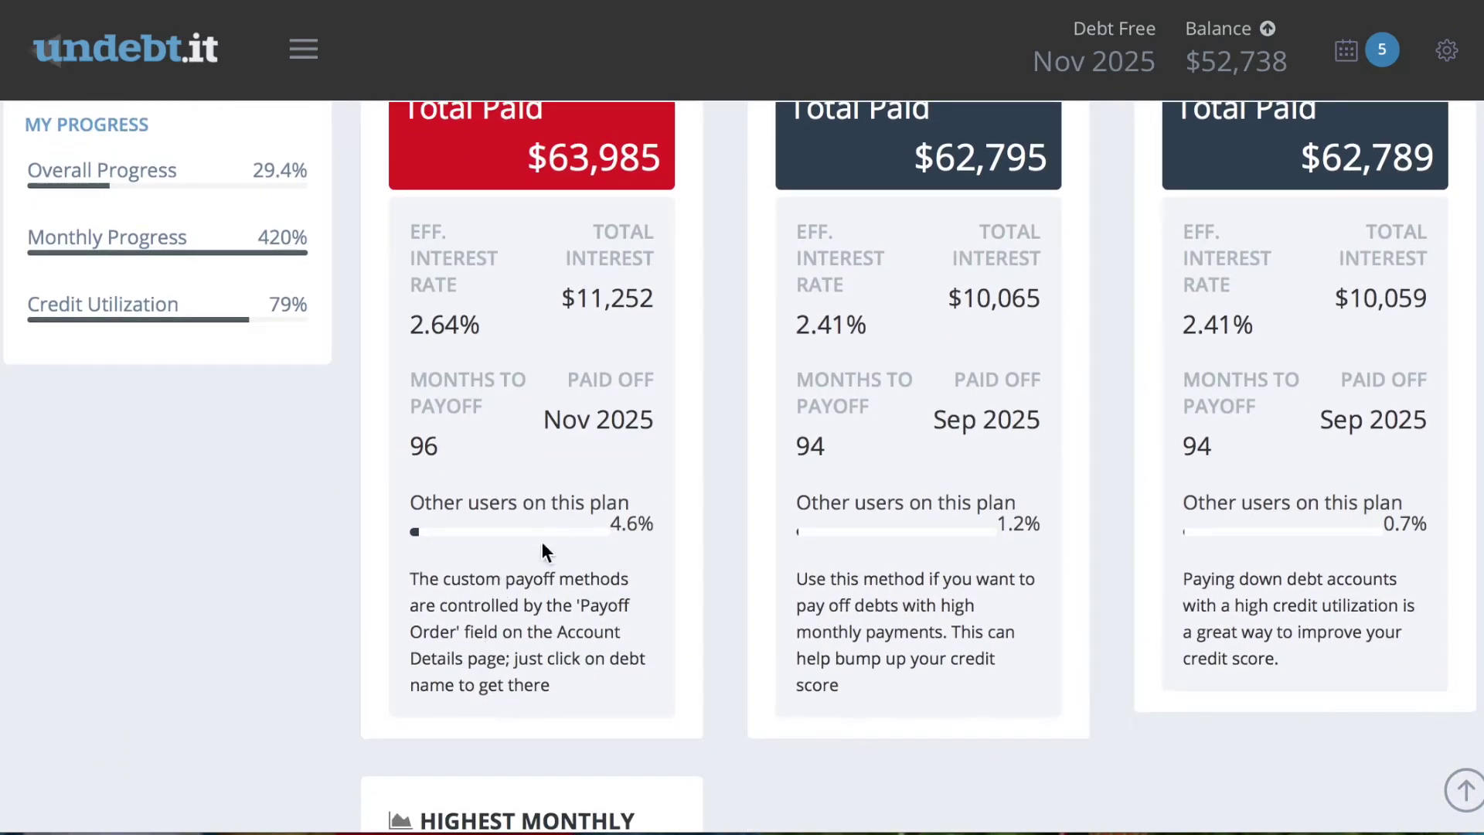
scroll(513, 613, "up", 2)
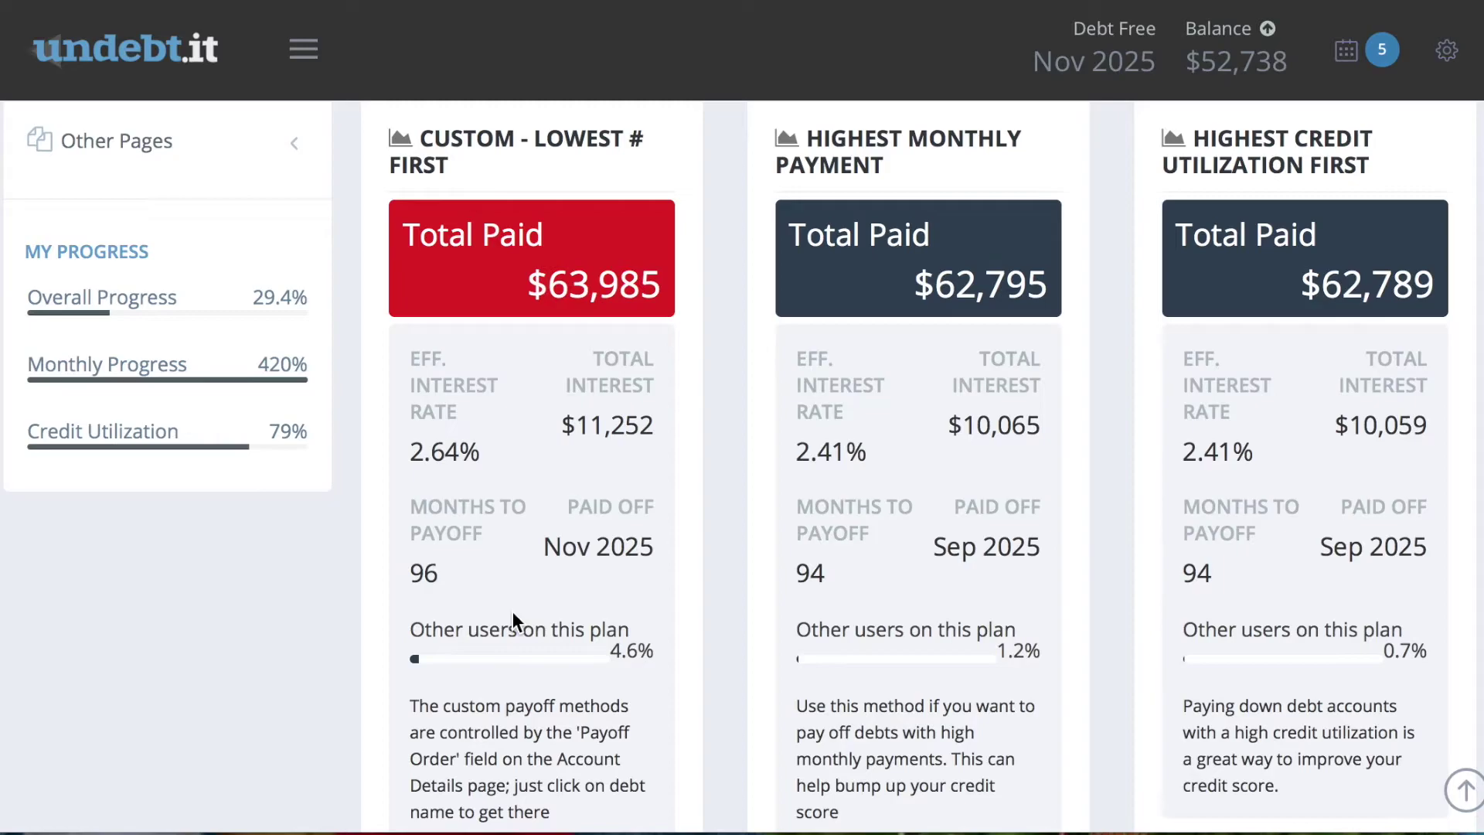
scroll(639, 552, "up", 8)
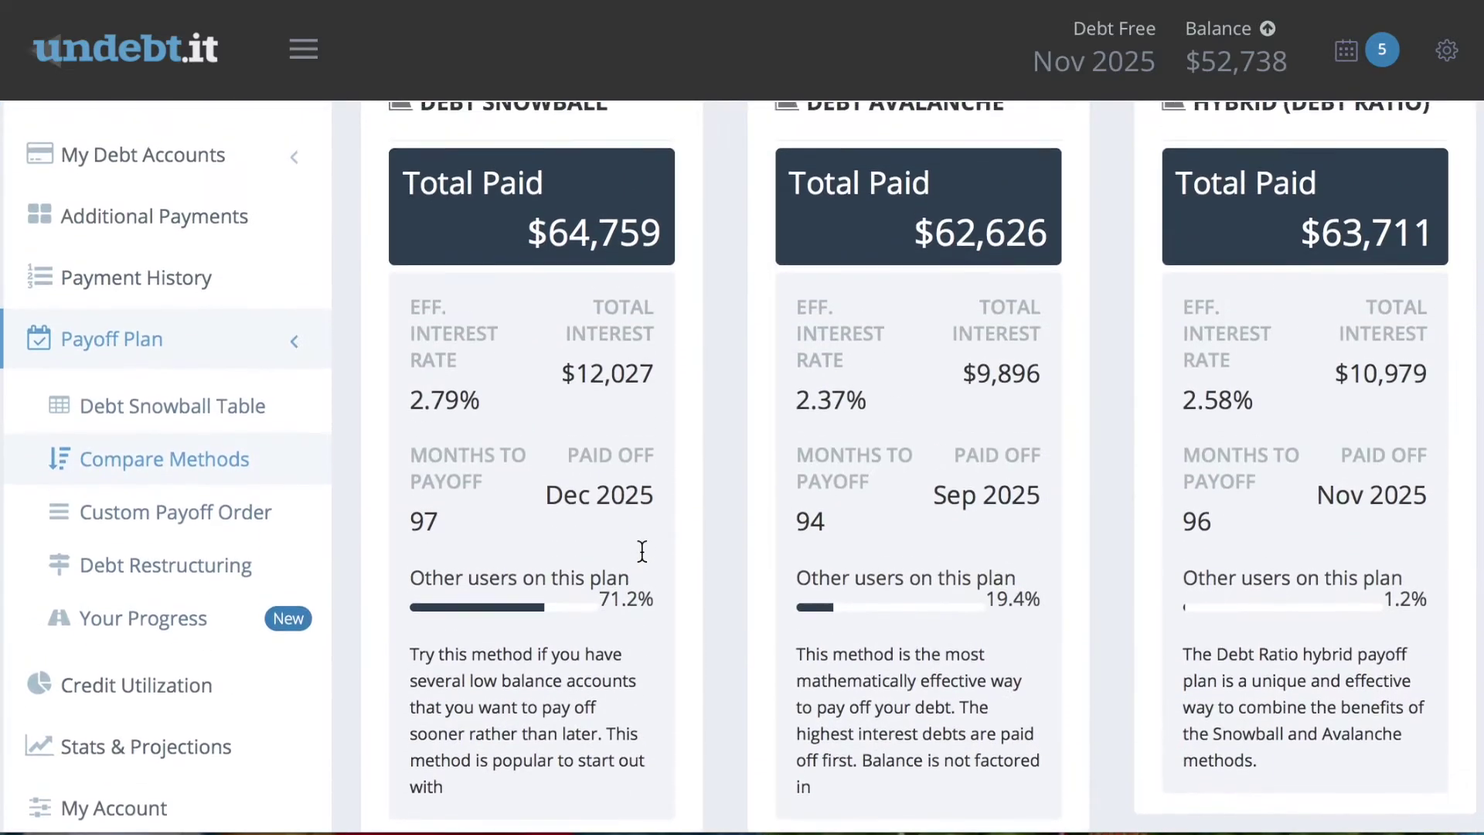
scroll(642, 549, "up", 2)
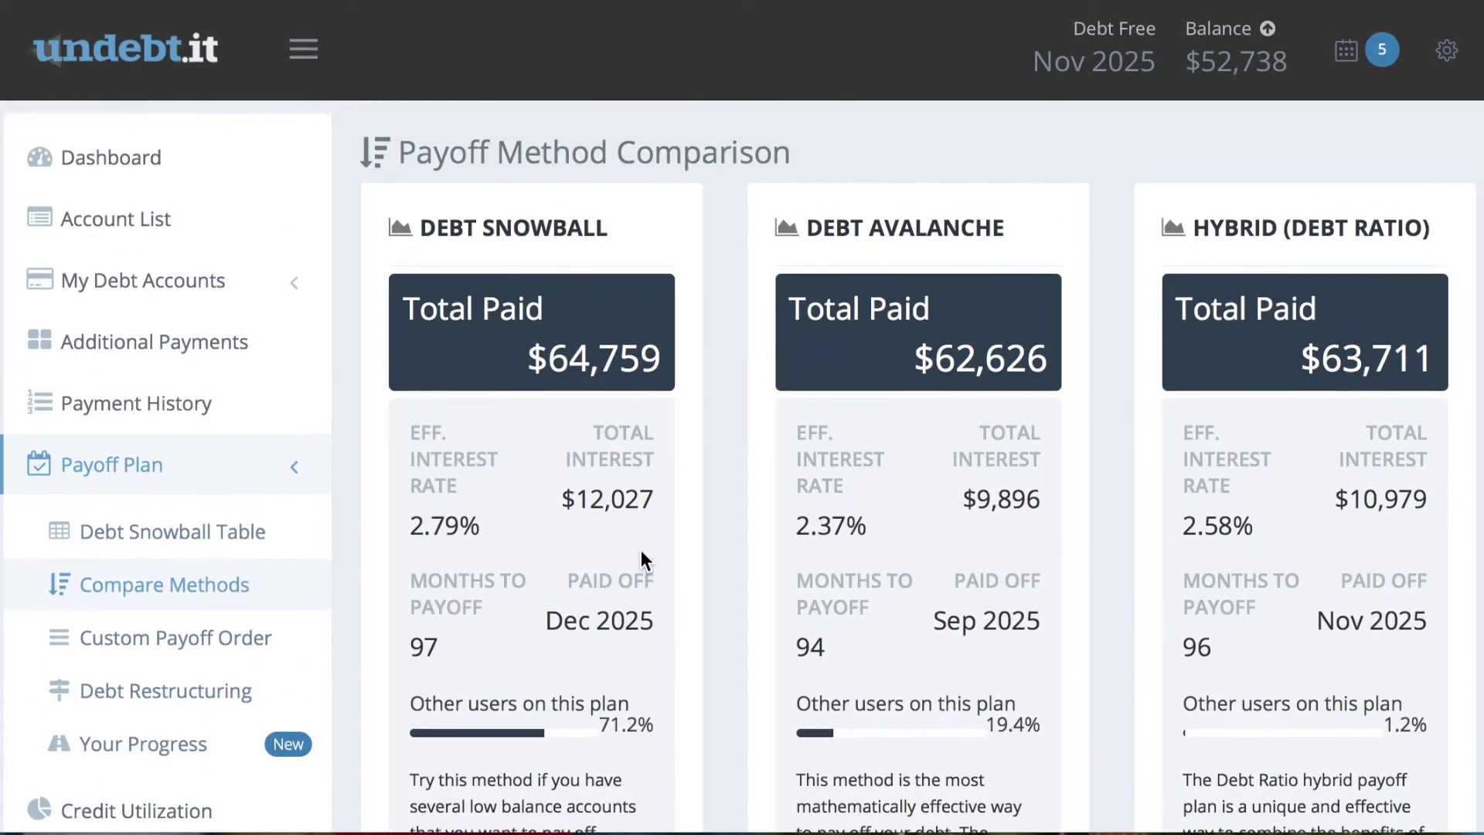
Step: Look at the Debt Snowball Table, then return to the Dashboard and view the accounts in the Active Debt Account Summary
left_click(132, 537)
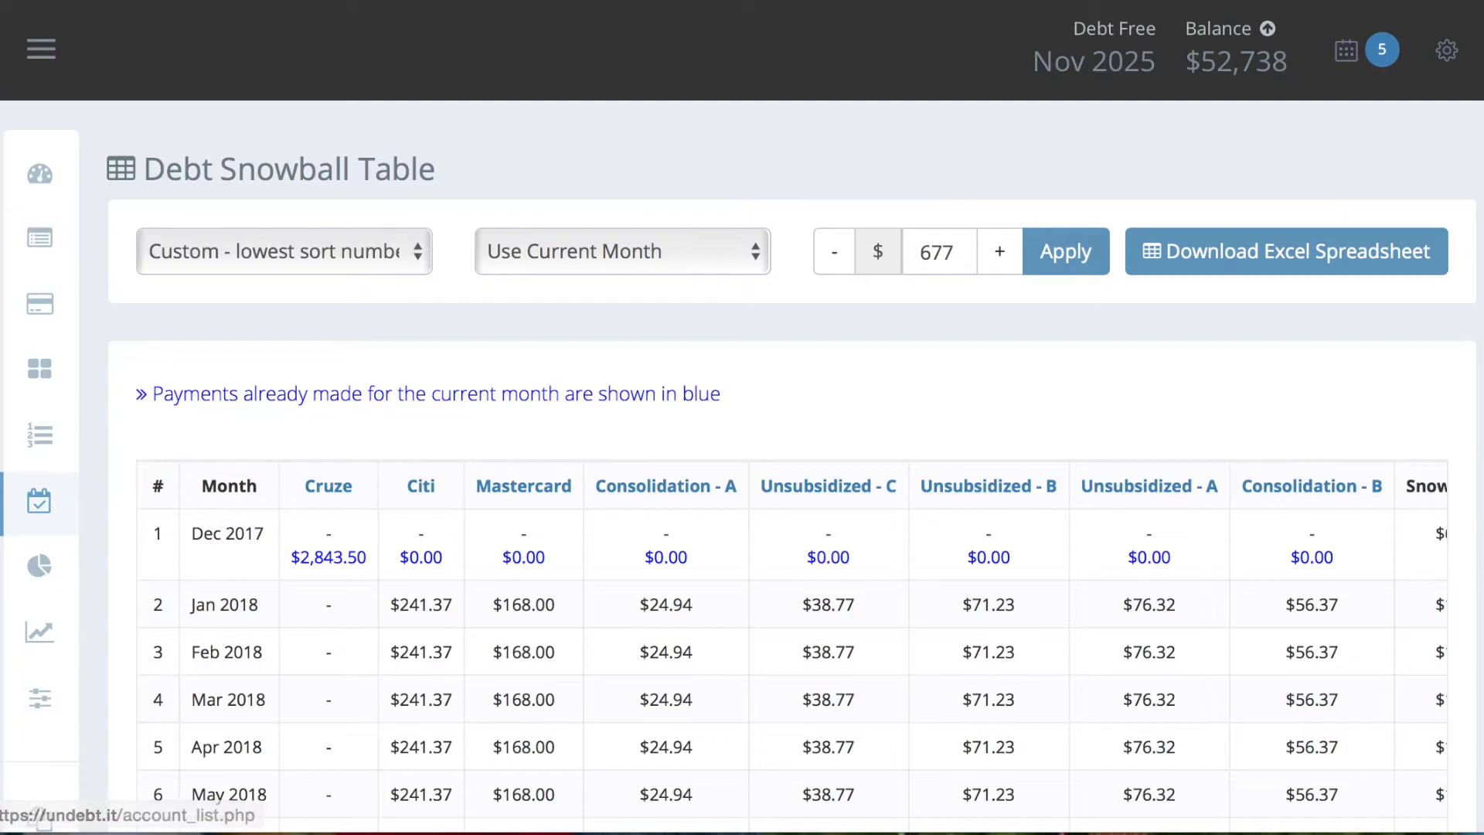
left_click(47, 186)
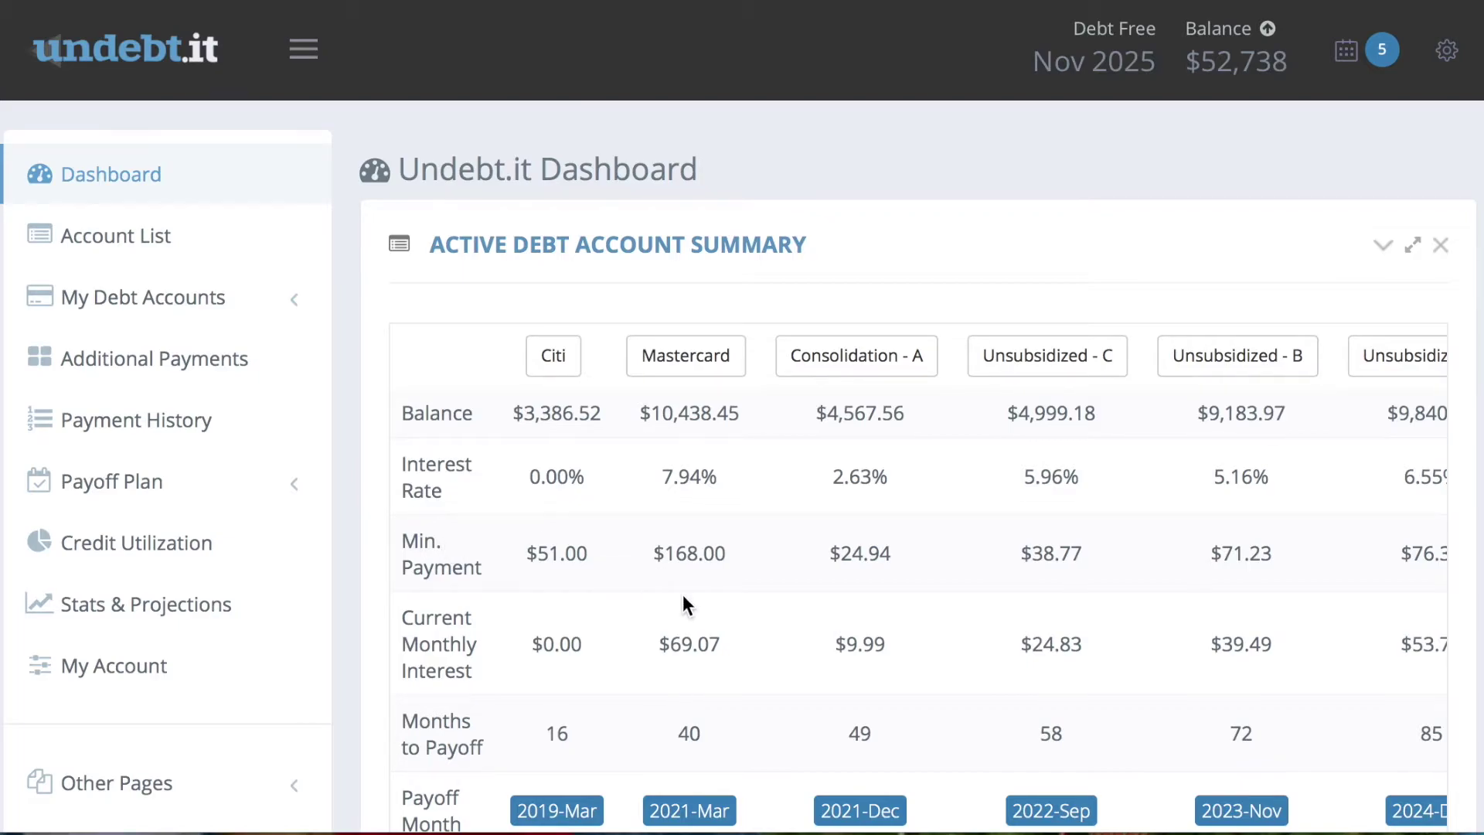
scroll(683, 595, "right", 5)
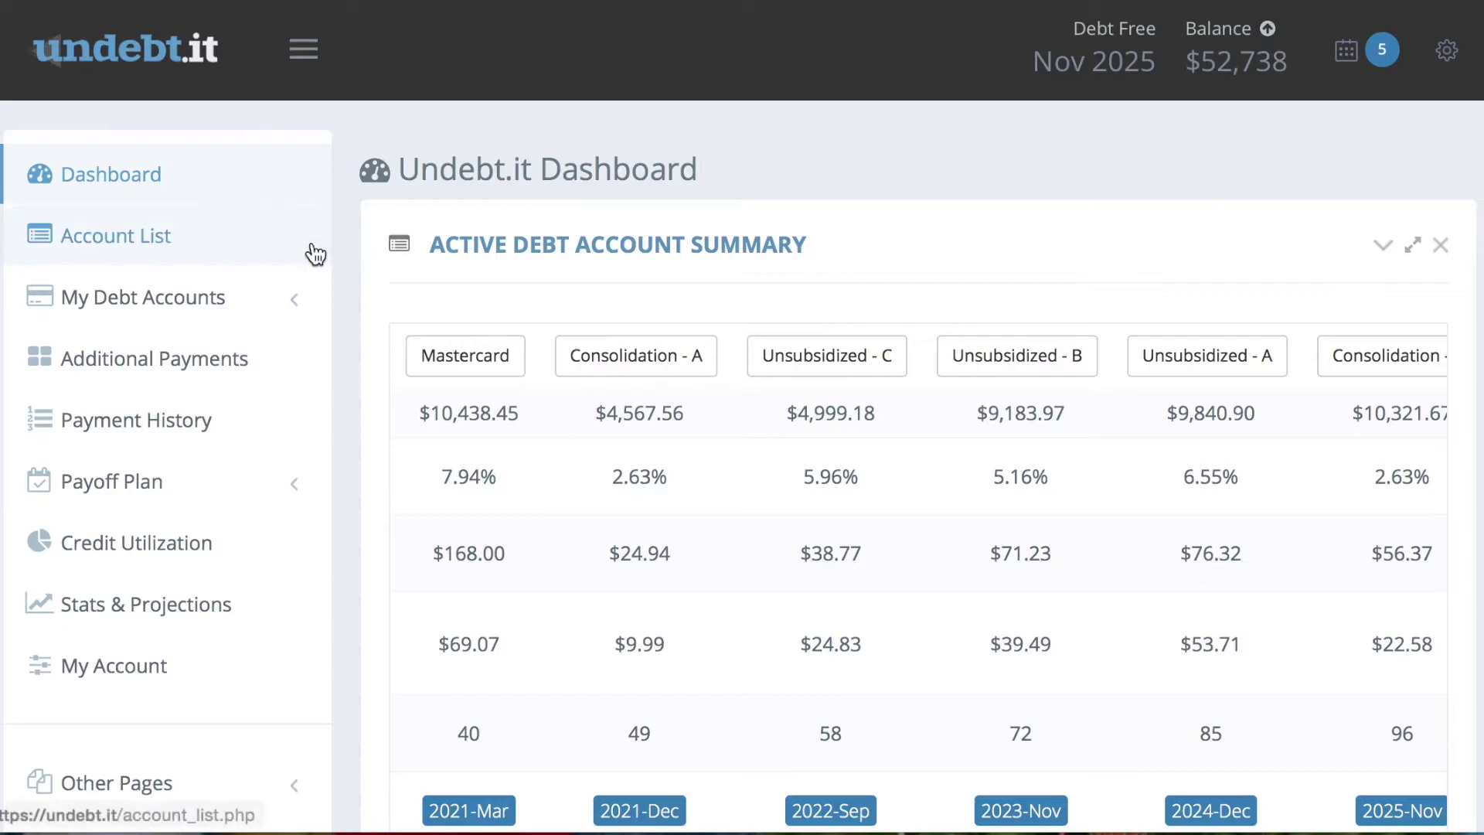
scroll(332, 350, "down", 1)
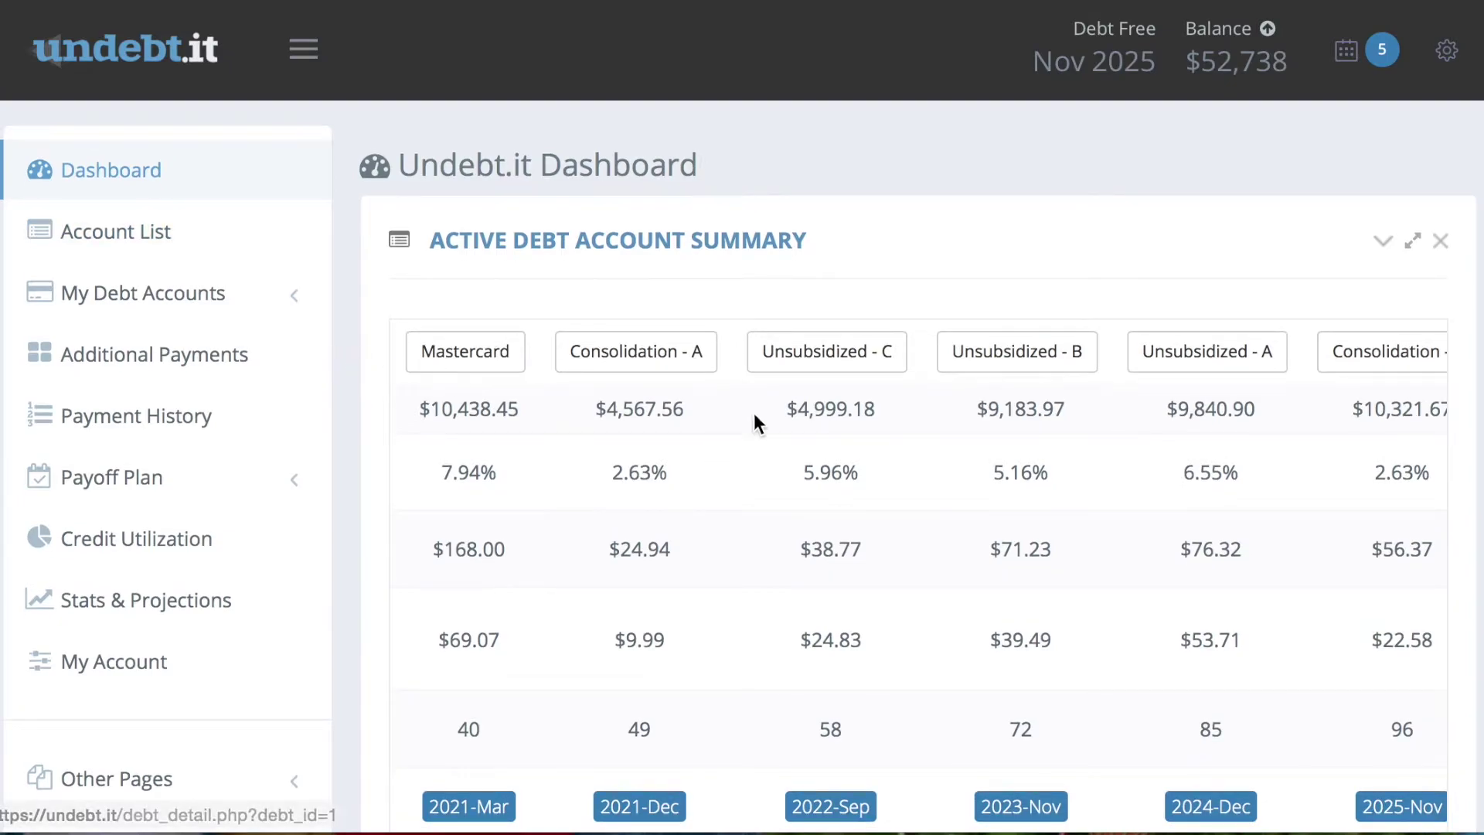
Step: Enlarge the Active Debt Account Summary to full screen, review all accounts from Citi to Consolidation - B, and close the summary
left_click(1414, 245)
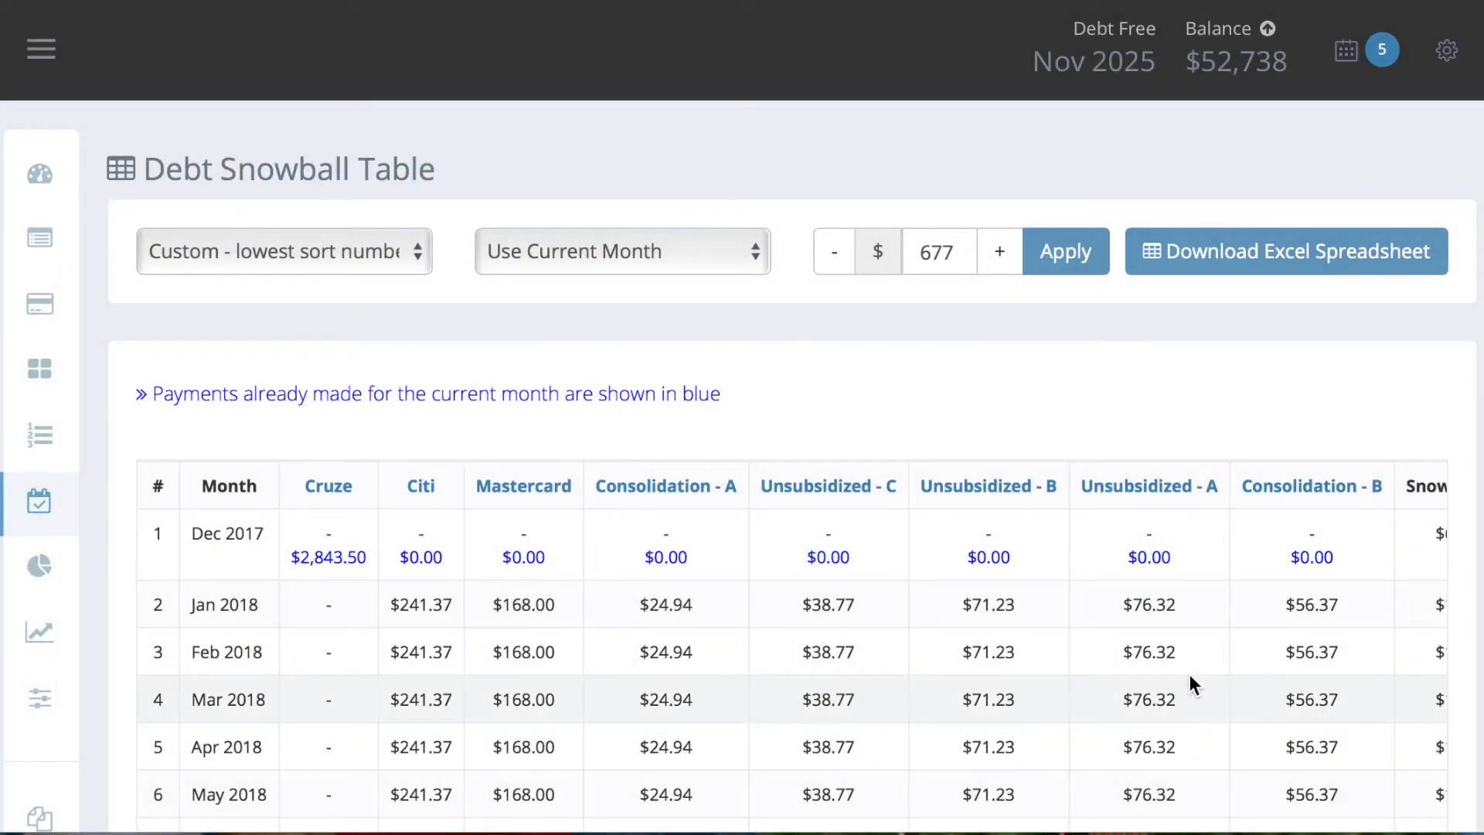
scroll(1190, 674, "right", 8)
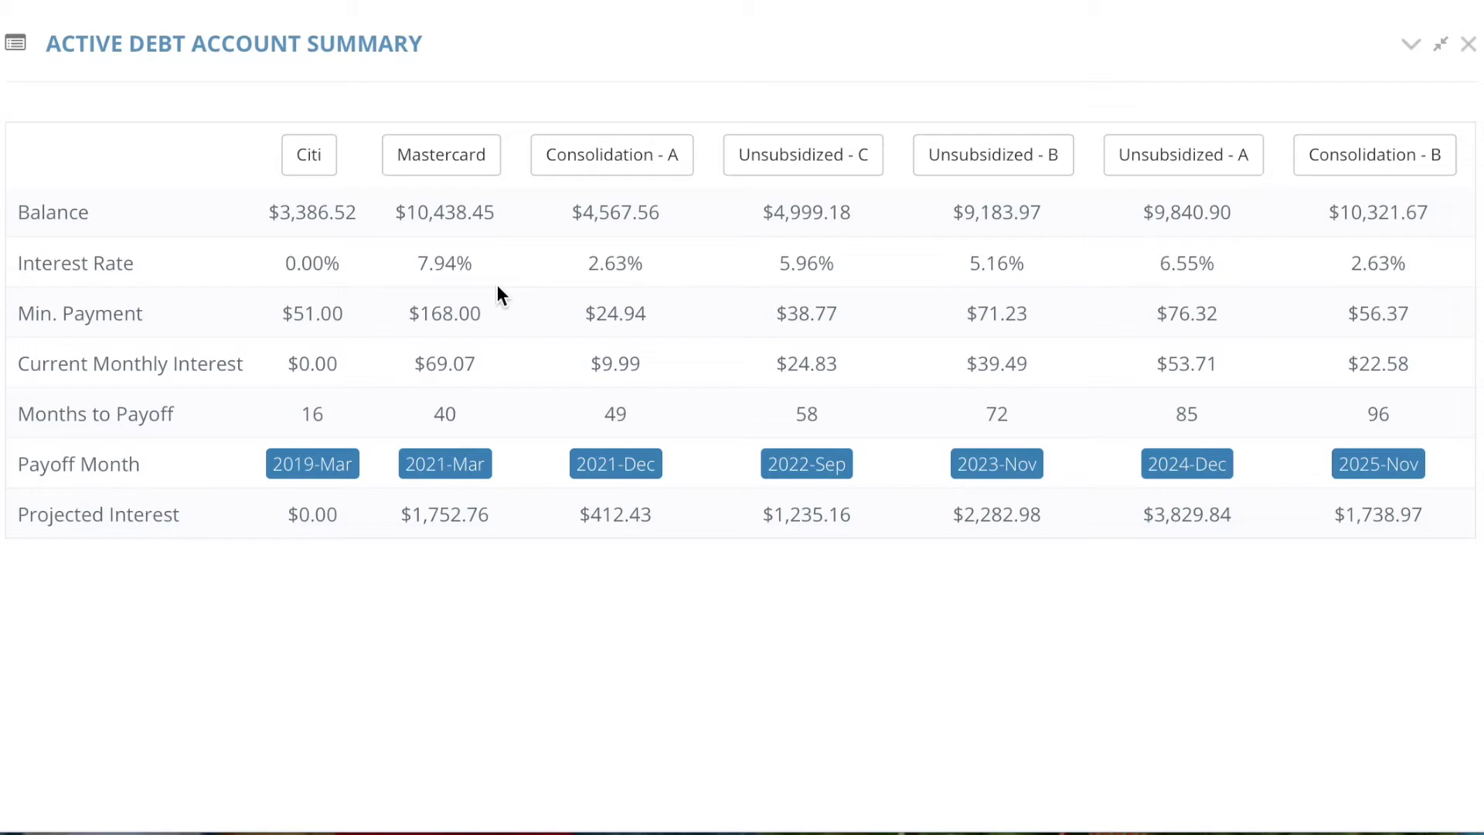
left_click(298, 192)
left_click(1468, 44)
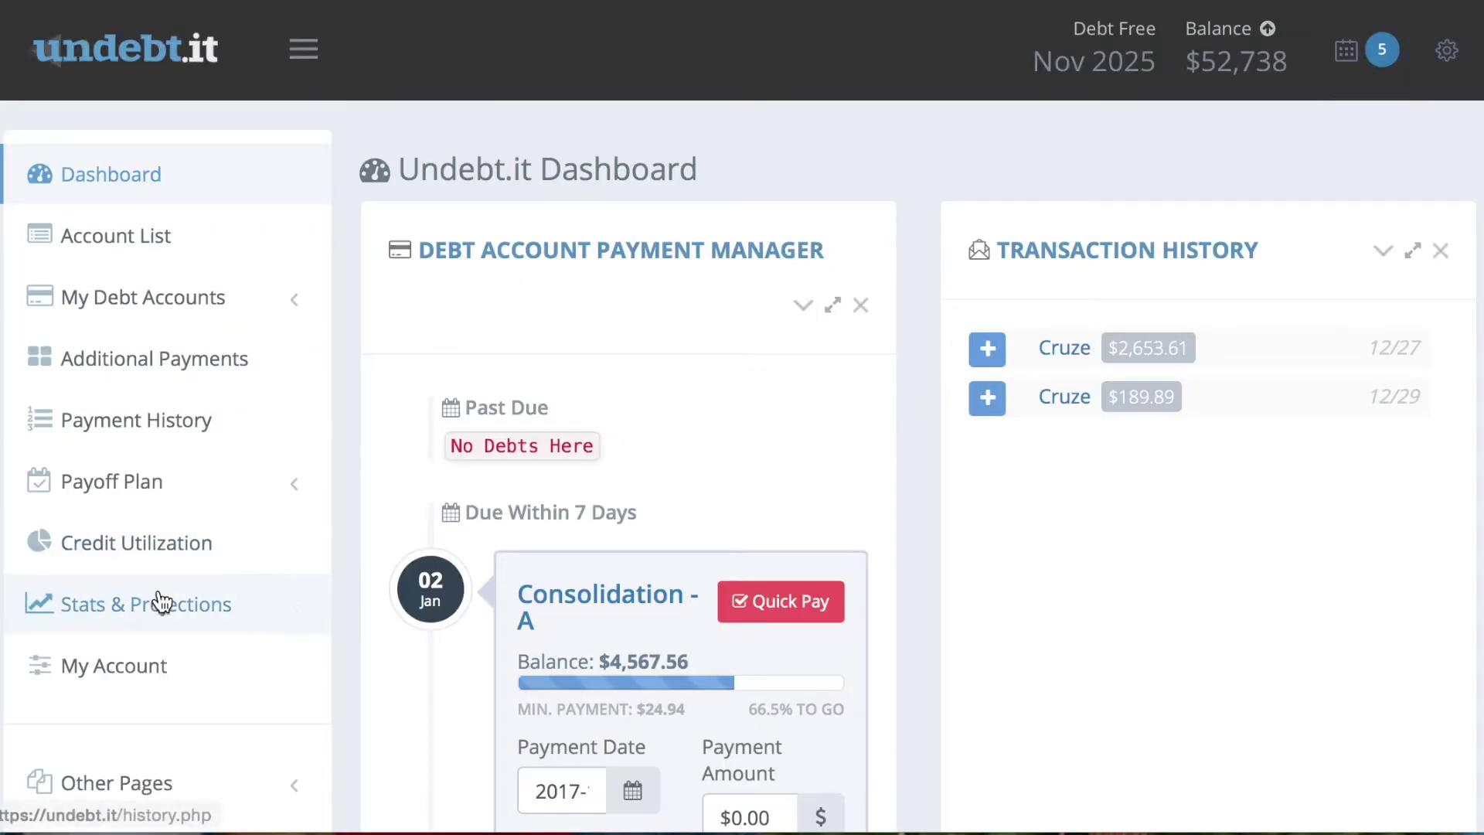
Step: Open the My Account page and review the debt payoff method and total budget settings
left_click(145, 647)
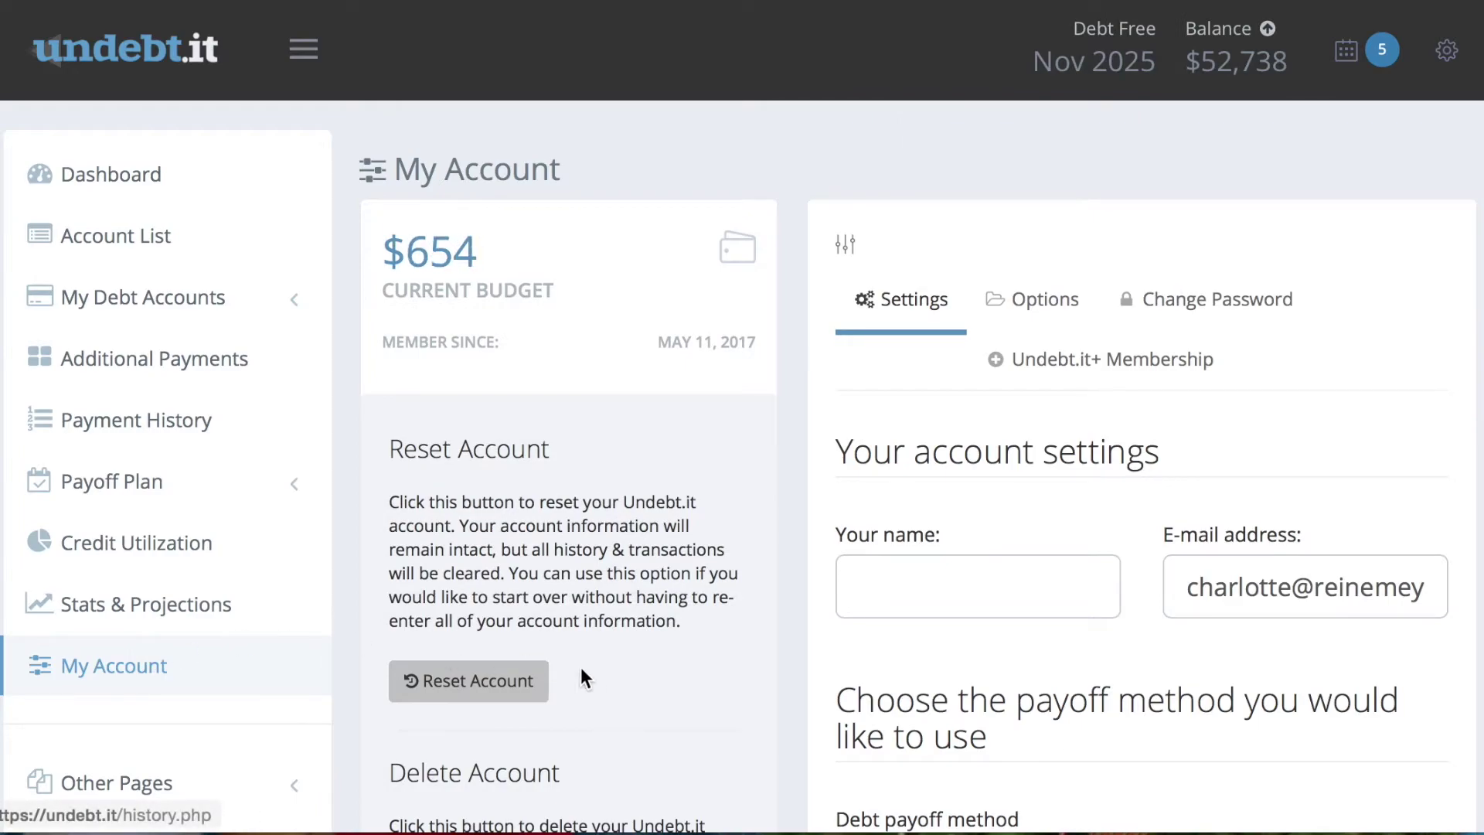
scroll(650, 578, "down", 1)
scroll(648, 577, "down", 9)
scroll(647, 577, "up", 9)
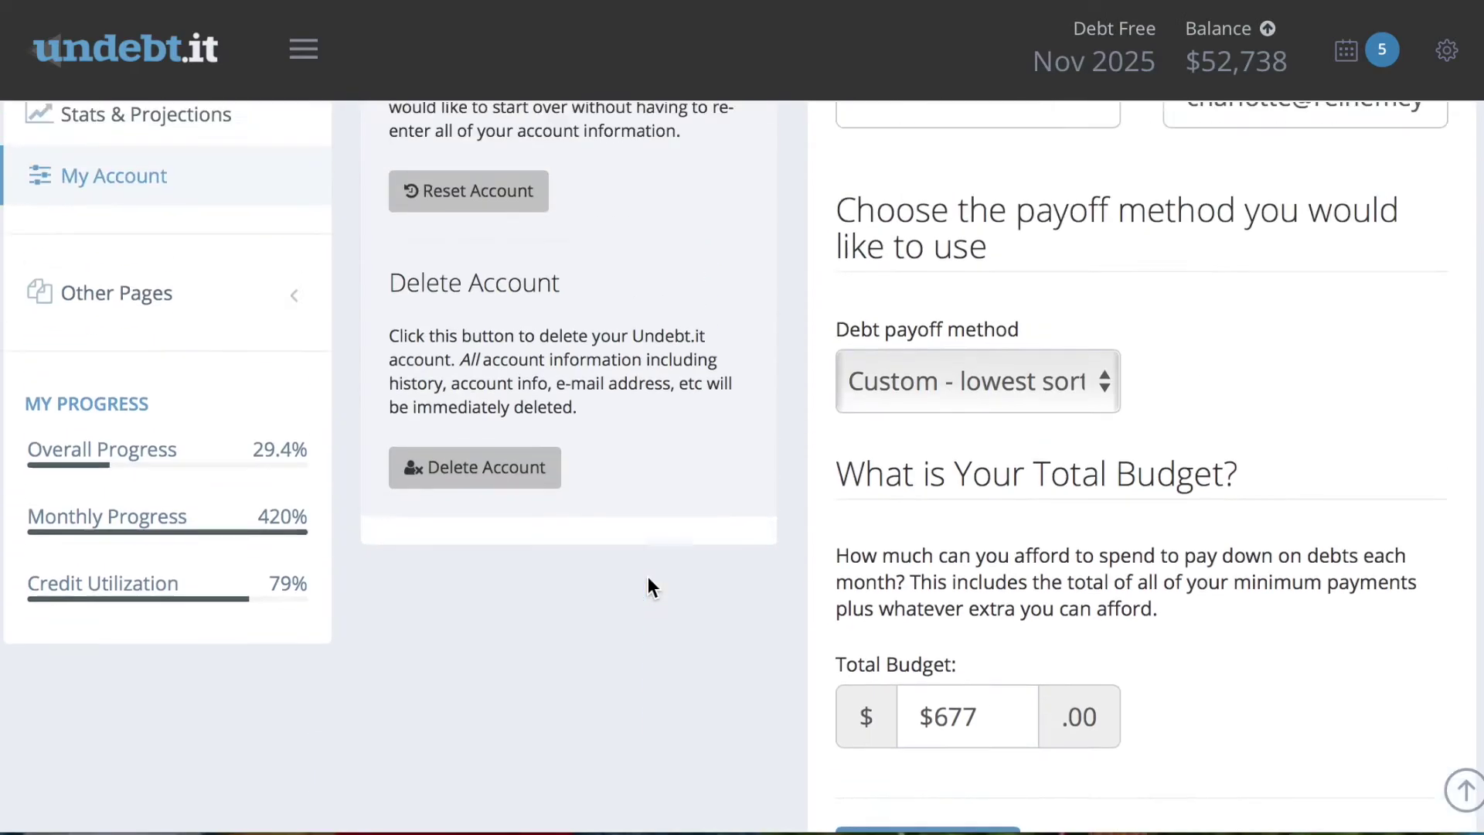
scroll(648, 577, "up", 1)
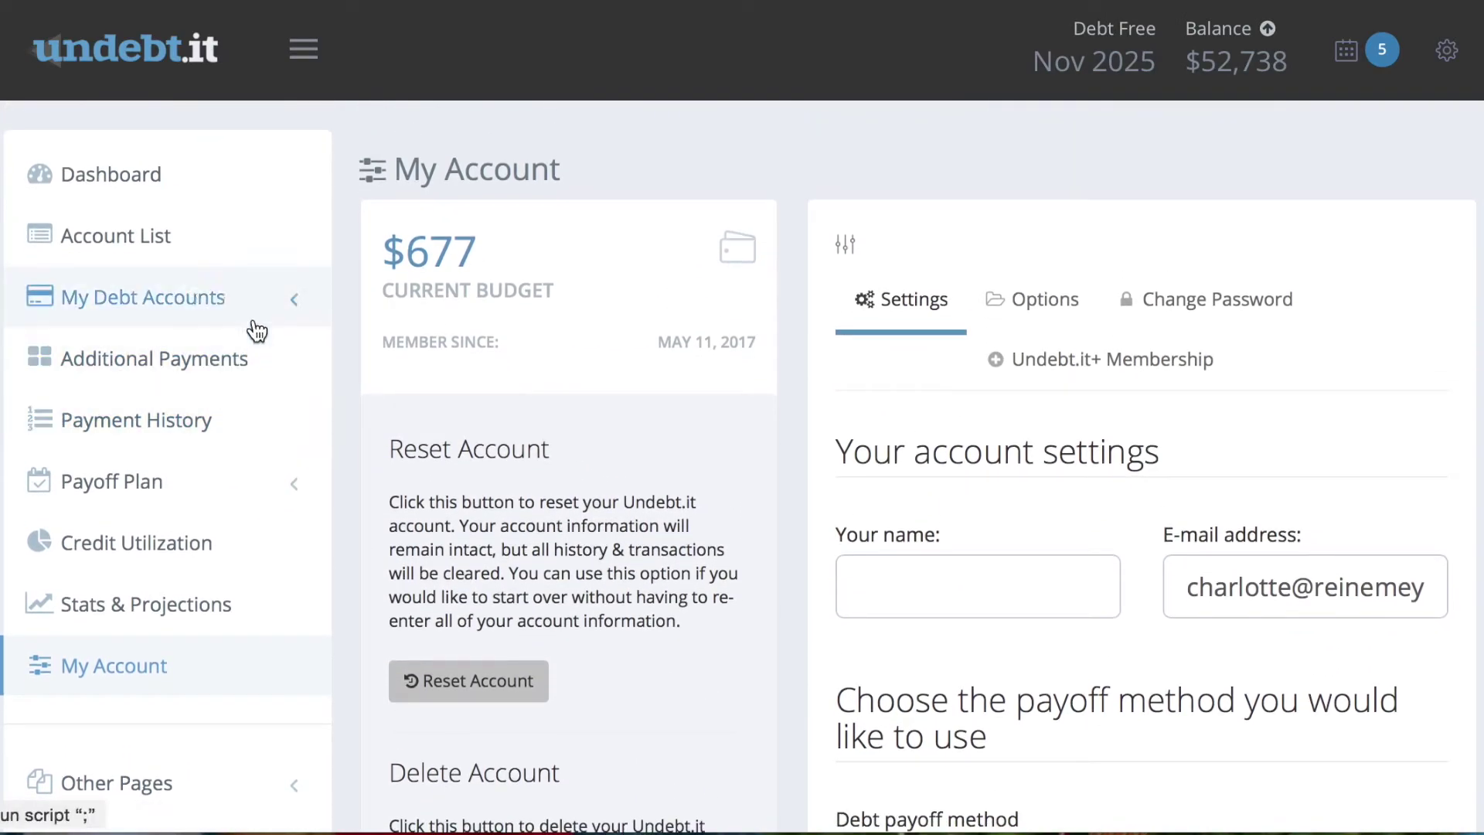
Step: Open the Citi debt account and review its account details, promotional interest rate fields and payoff order setting
left_click(158, 254)
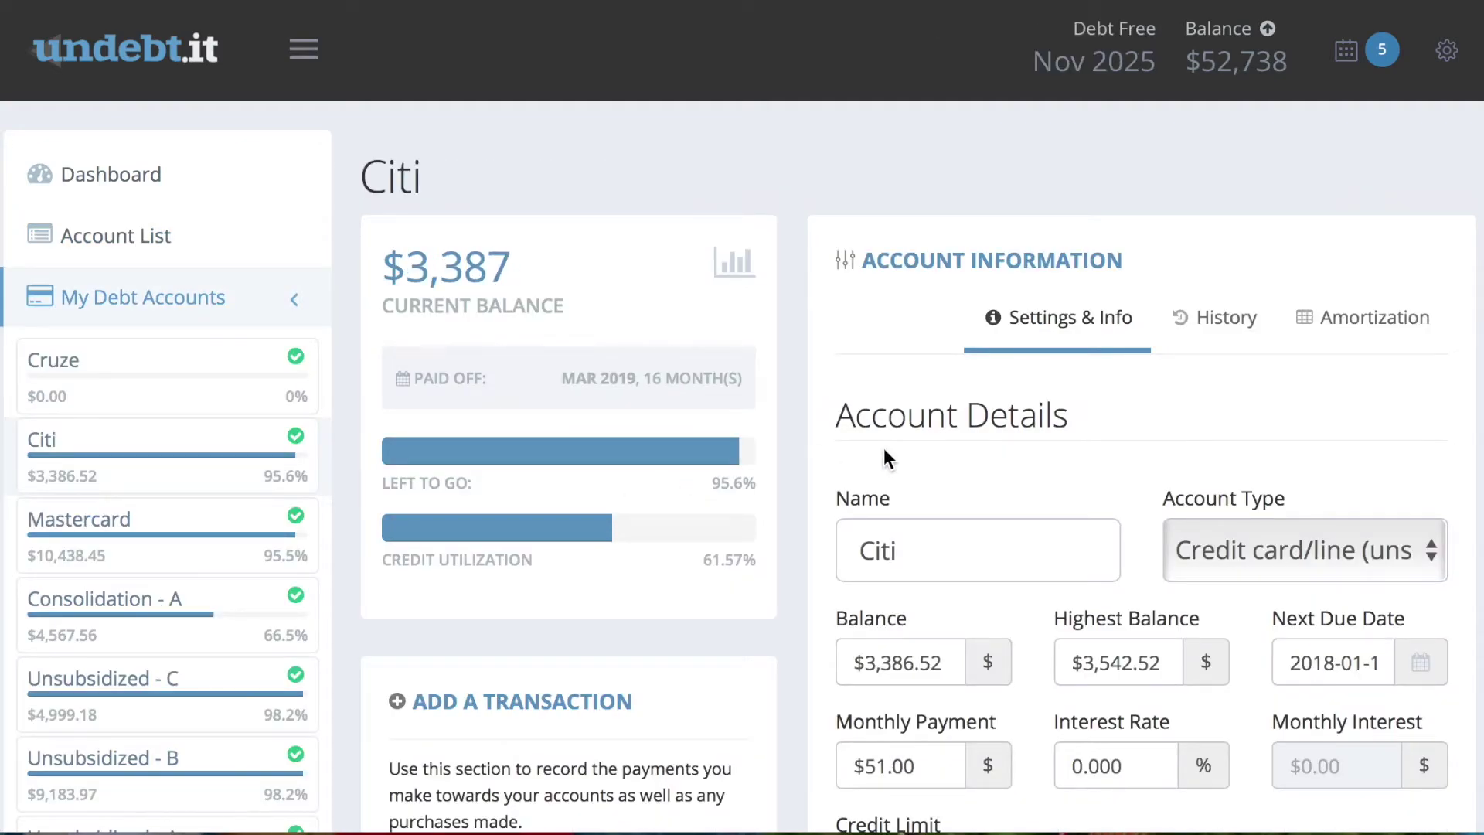
scroll(884, 447, "down", 4)
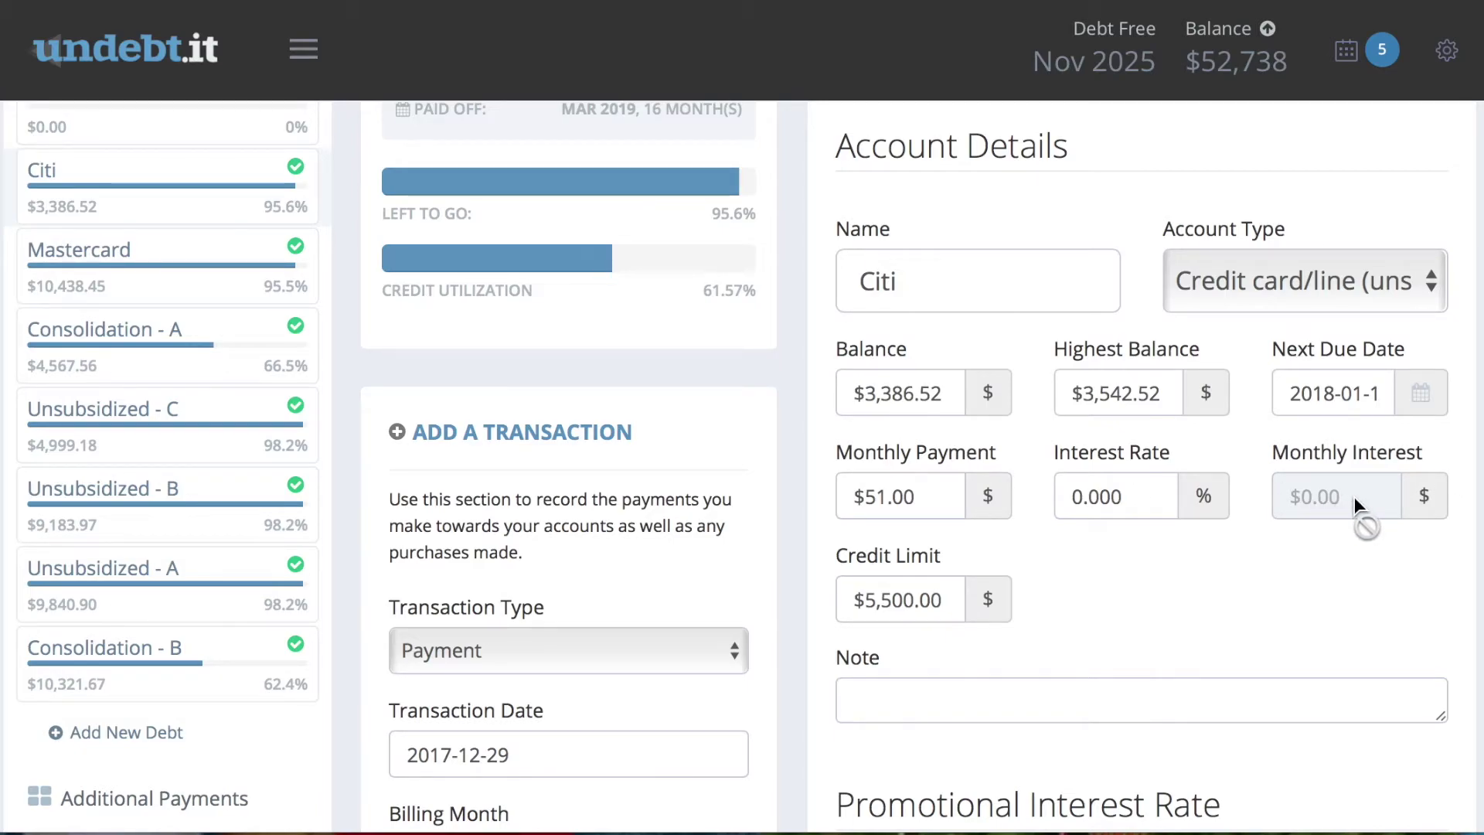
scroll(896, 602, "down", 3)
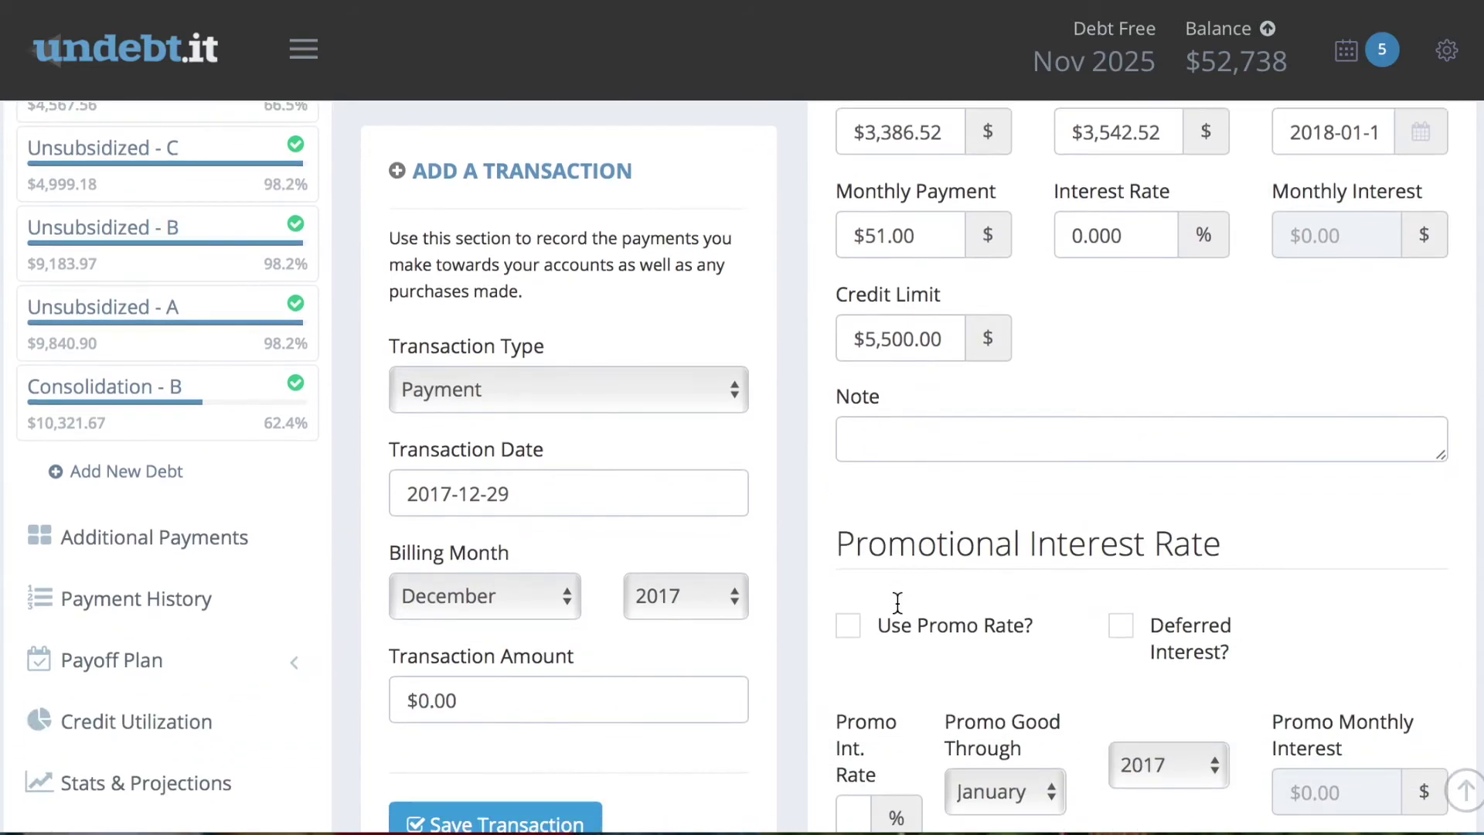
scroll(897, 601, "down", 2)
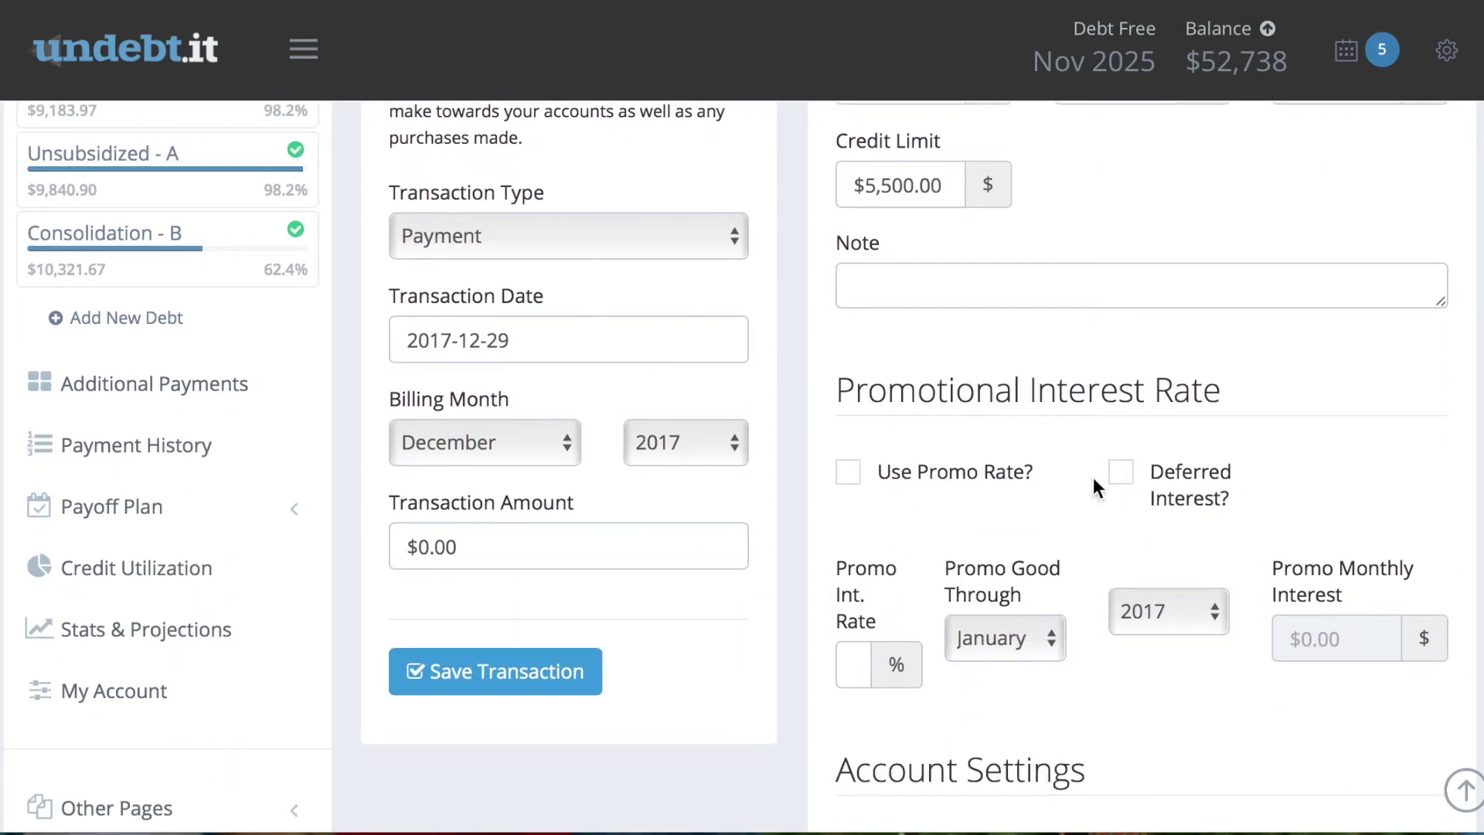
scroll(890, 535, "down", 6)
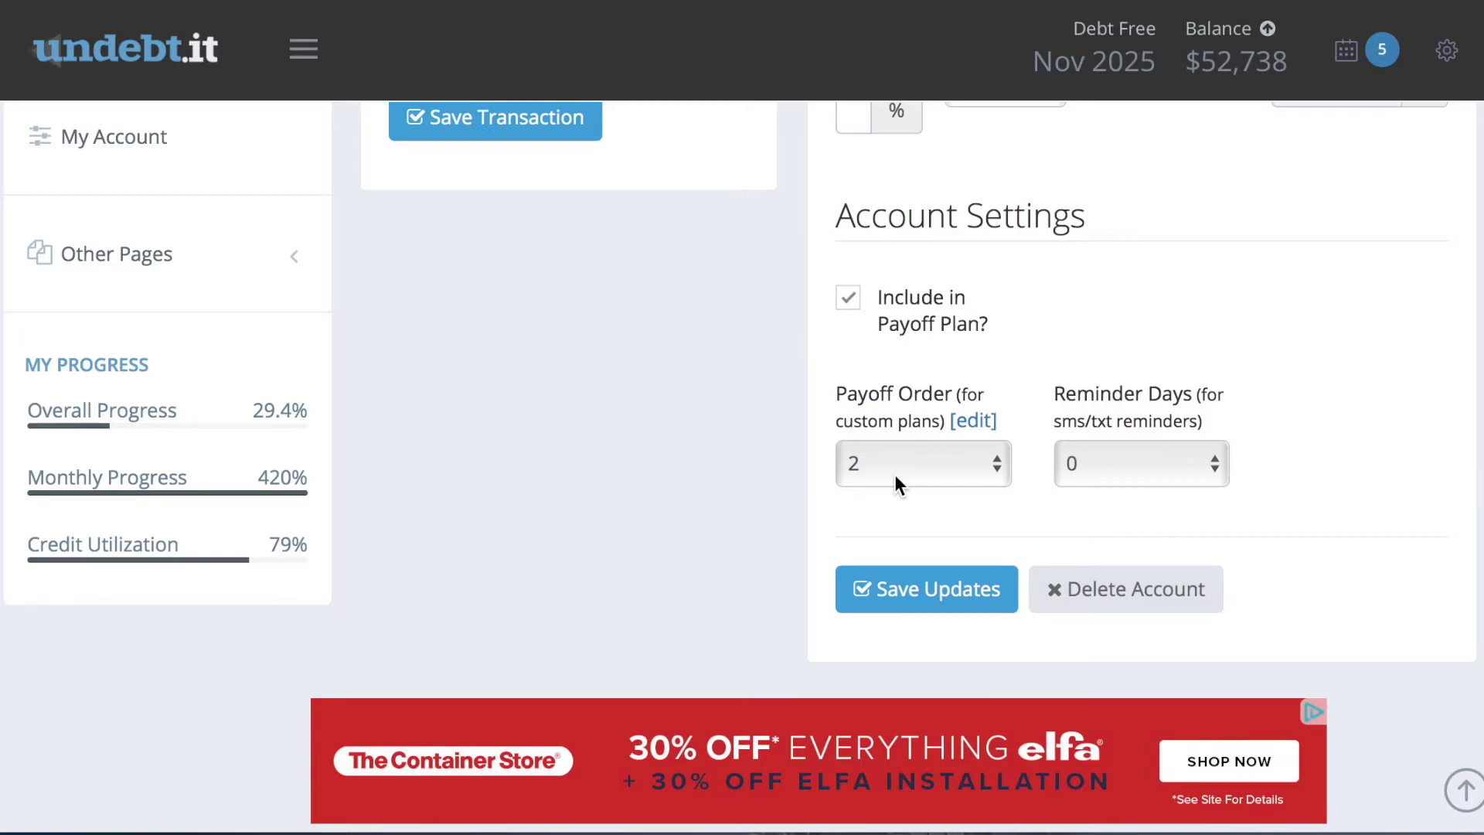
Step: Look over the Citi account details again and open the Undebt.it+ Premium Content Features & Pricing page
left_click(874, 589)
scroll(693, 340, "up", 6)
scroll(693, 340, "up", 7)
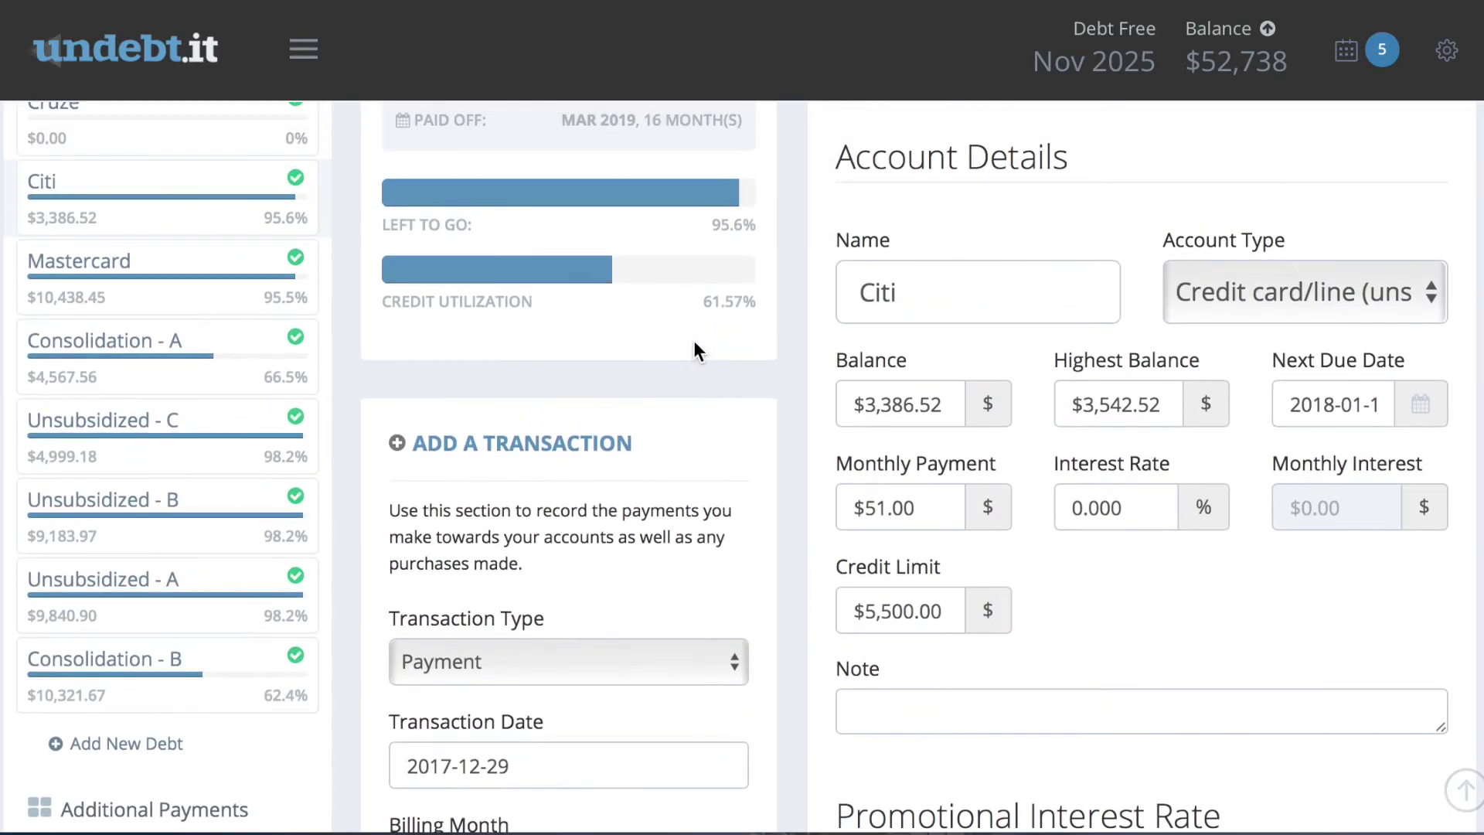
scroll(282, 652, "down", 8)
left_click(178, 477)
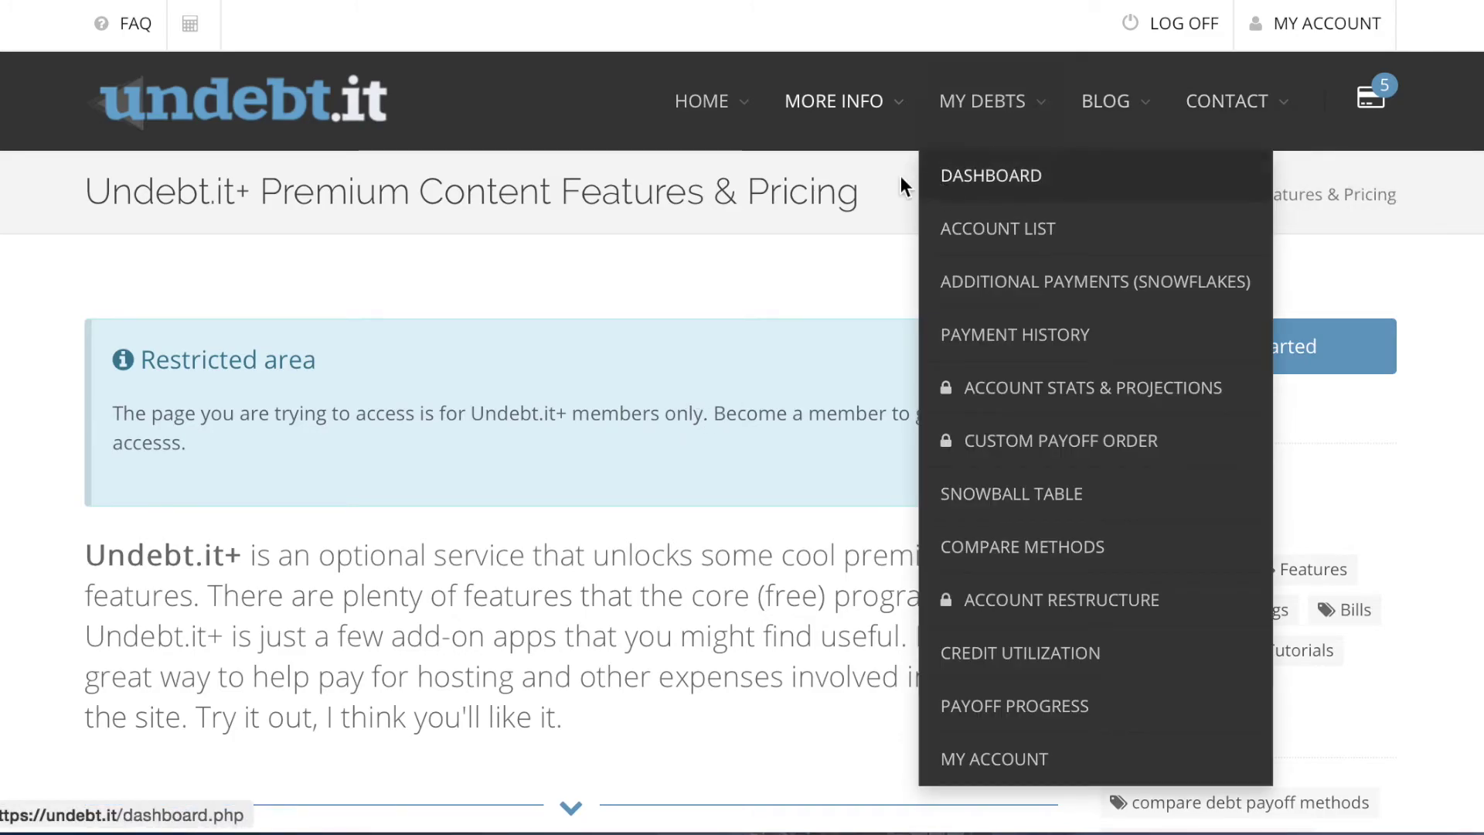
Step: Review the Feature Comparison table for the free Undebt.it plan and the Undebt.it+ plan, including pricing and premium features
scroll(541, 653, "down", 10)
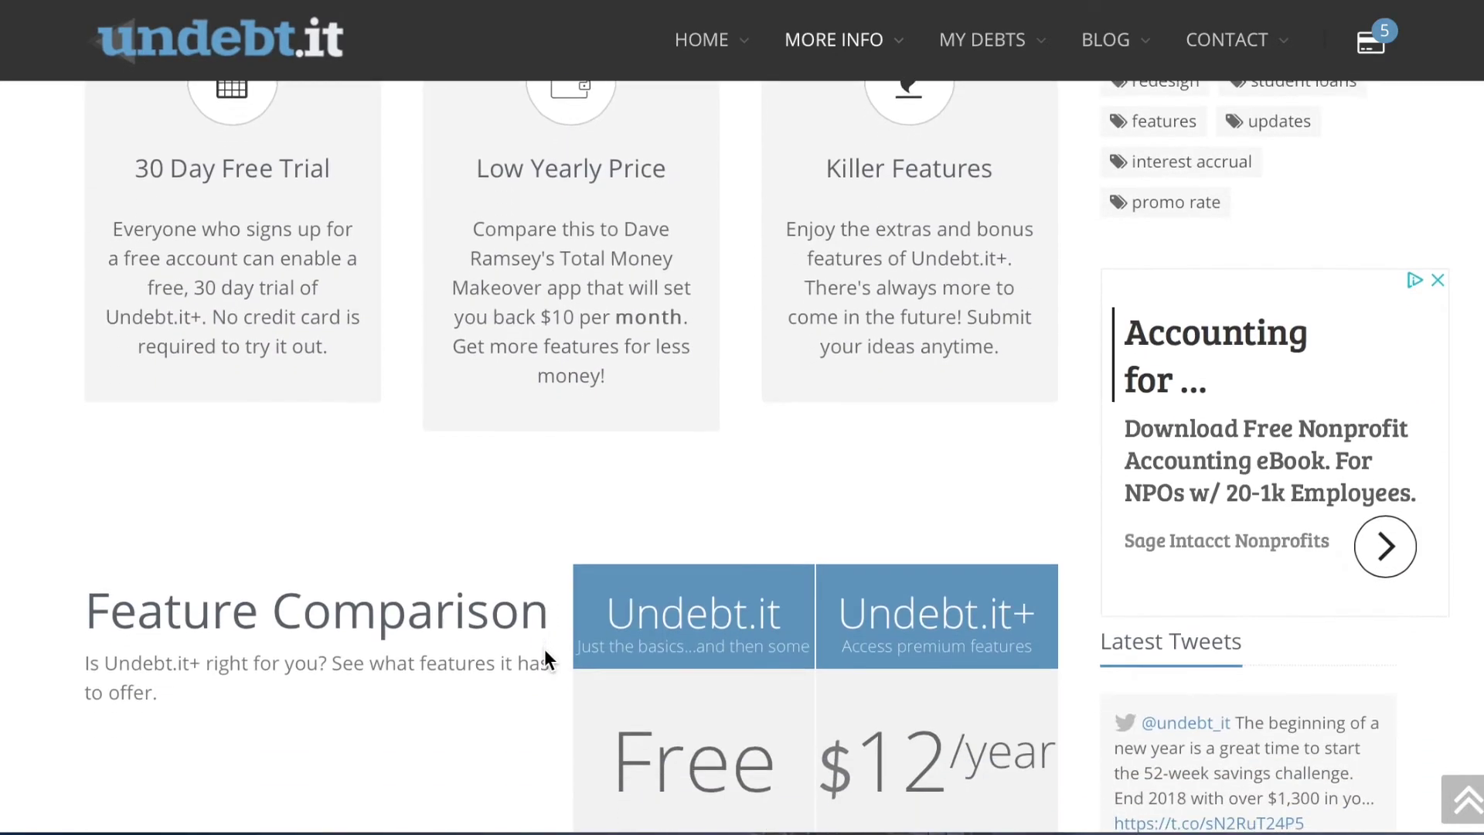
scroll(544, 659, "down", 5)
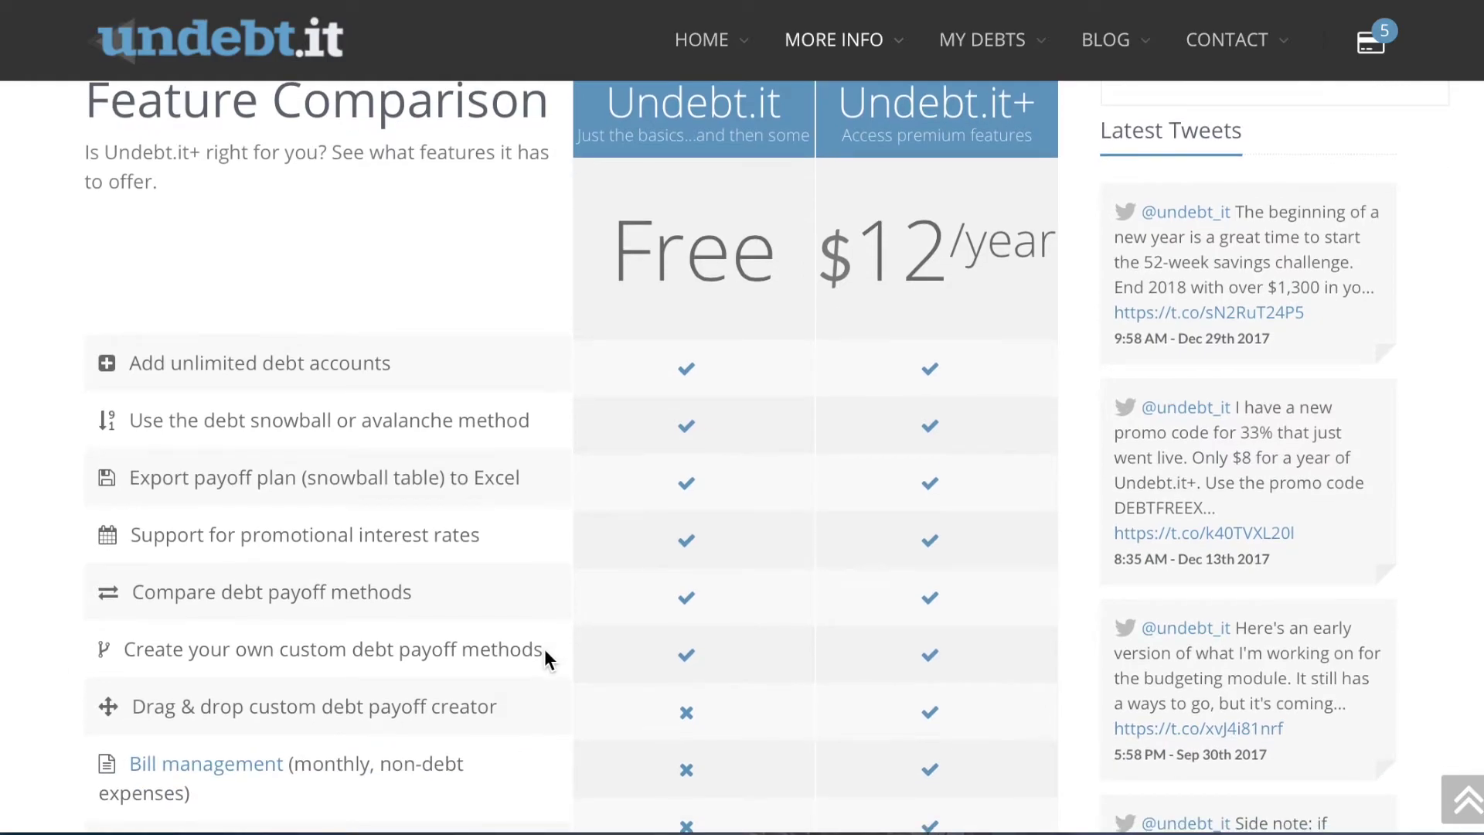
scroll(680, 178, "up", 2)
scroll(680, 178, "down", 3)
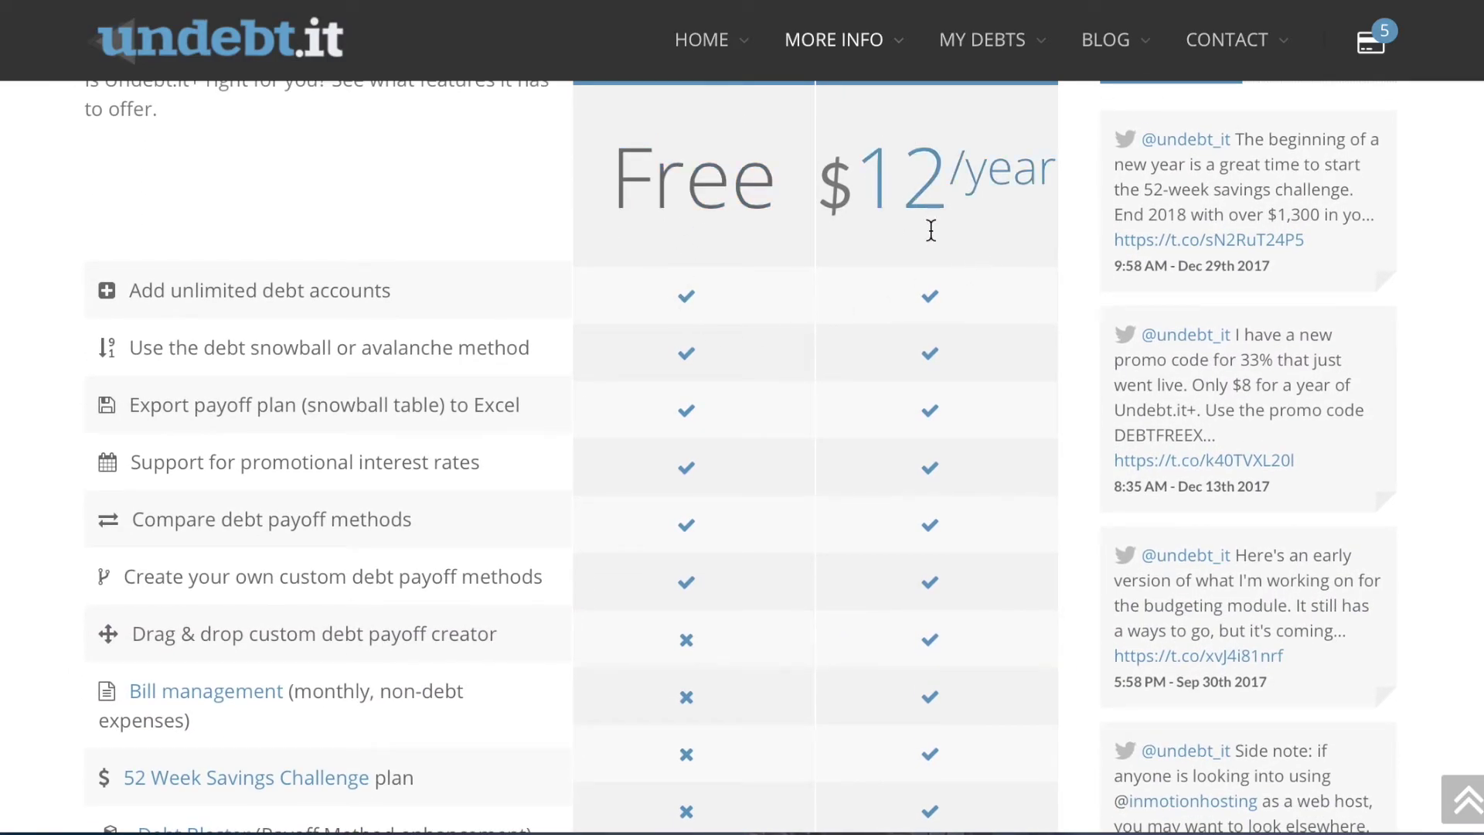
scroll(931, 229, "down", 12)
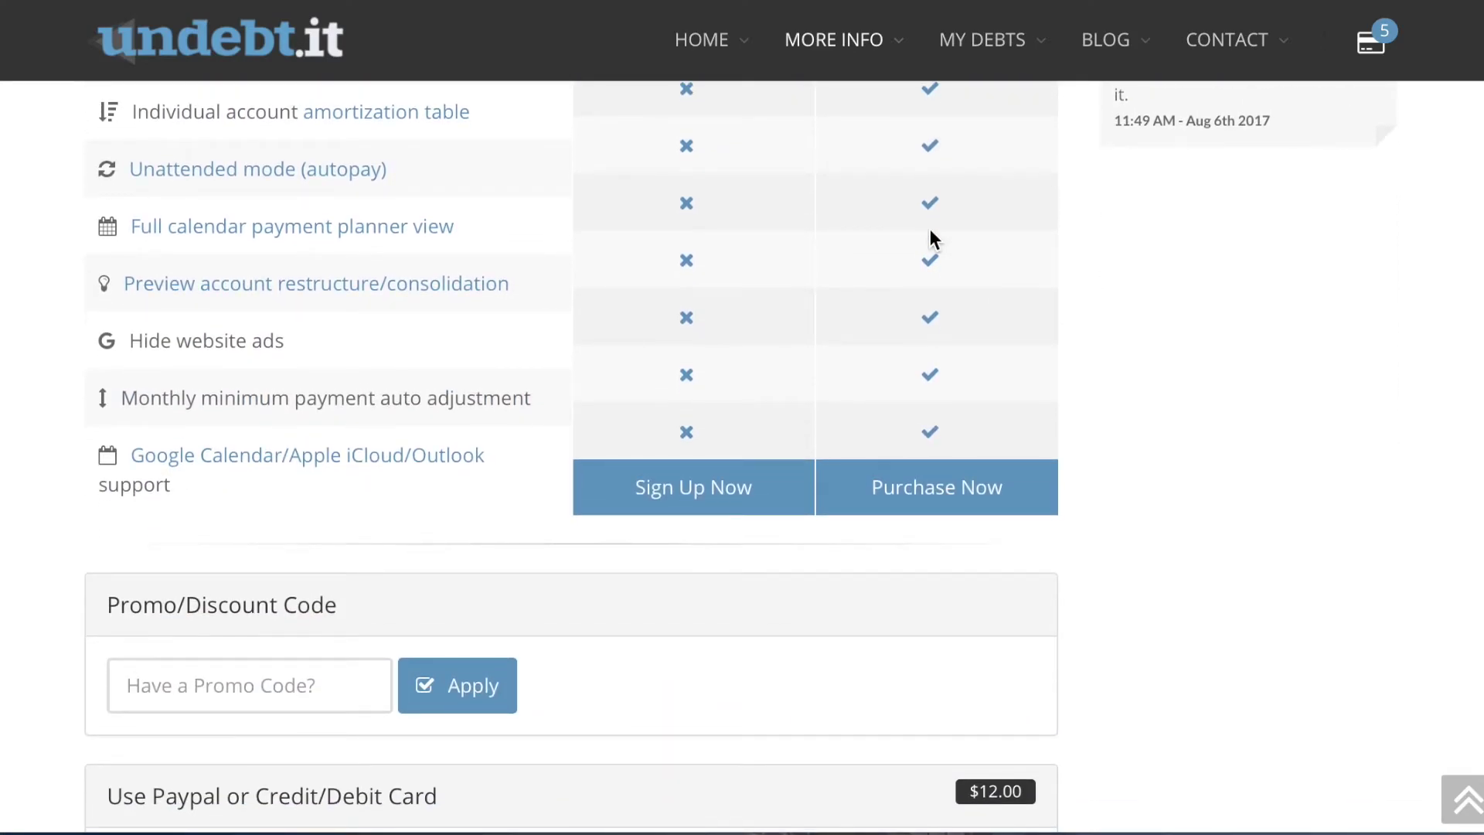
scroll(929, 232, "up", 4)
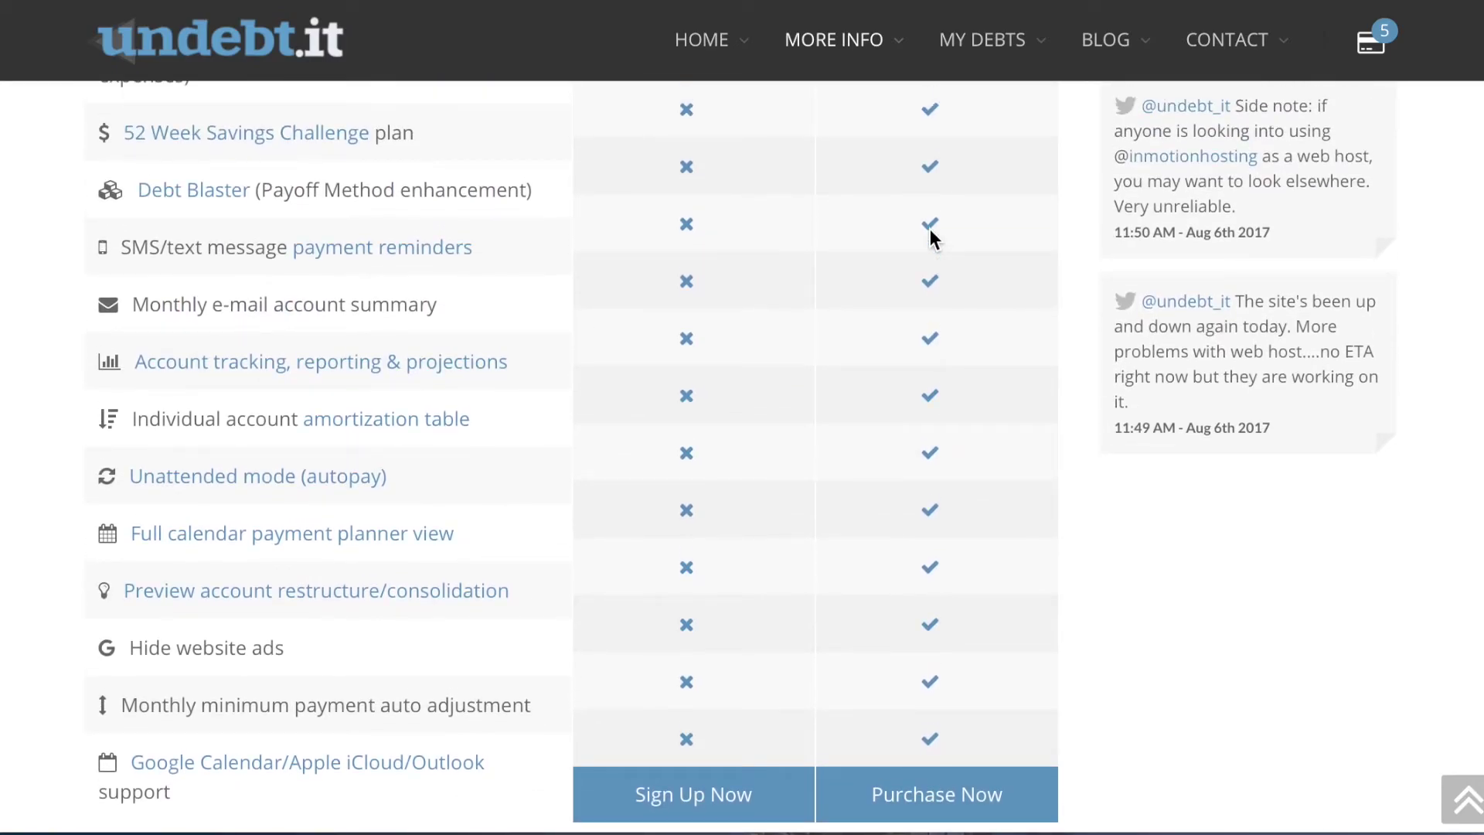
scroll(933, 238, "up", 4)
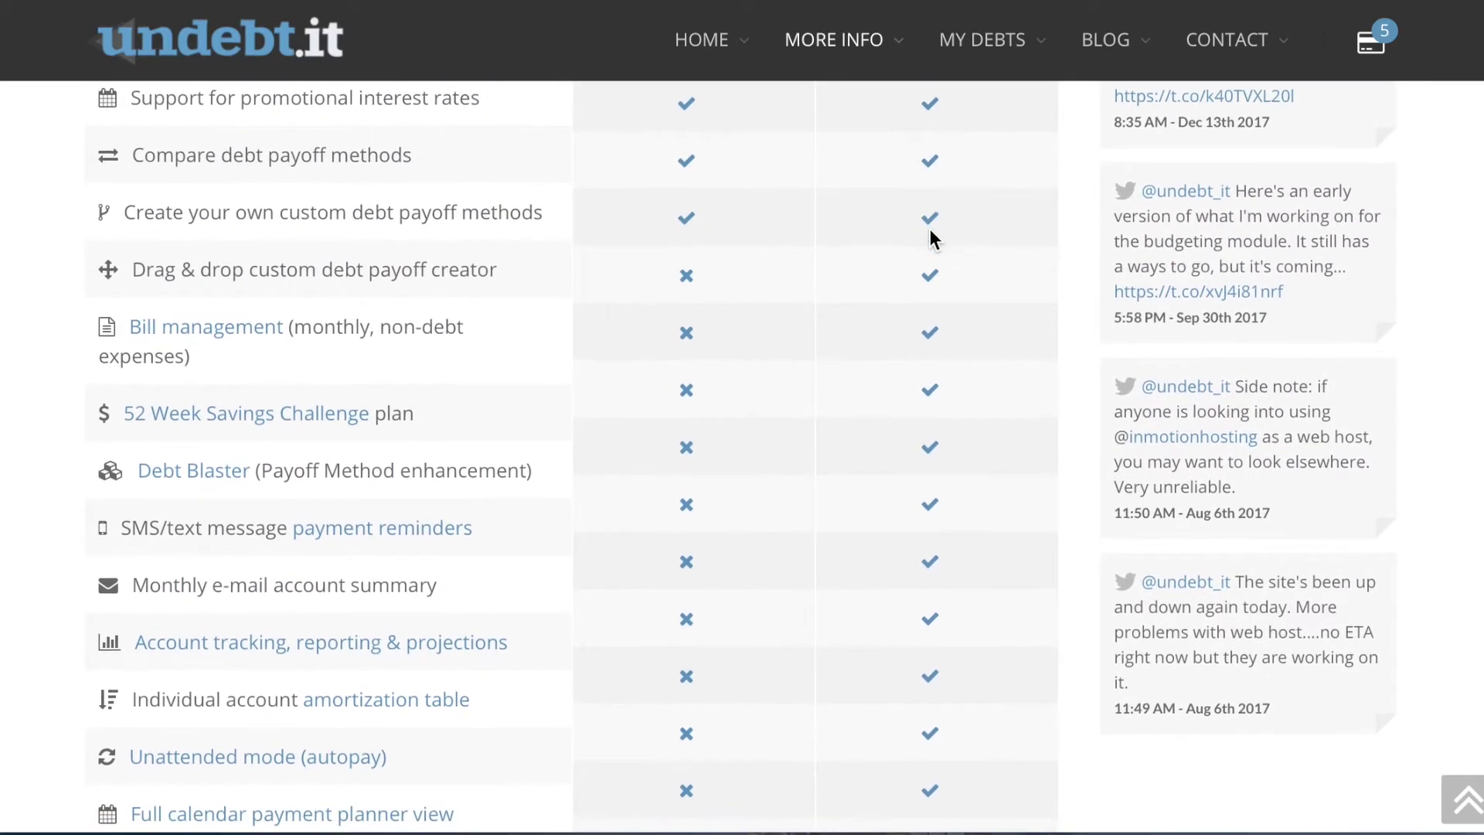
scroll(323, 413, "up", 5)
scroll(321, 410, "down", 2)
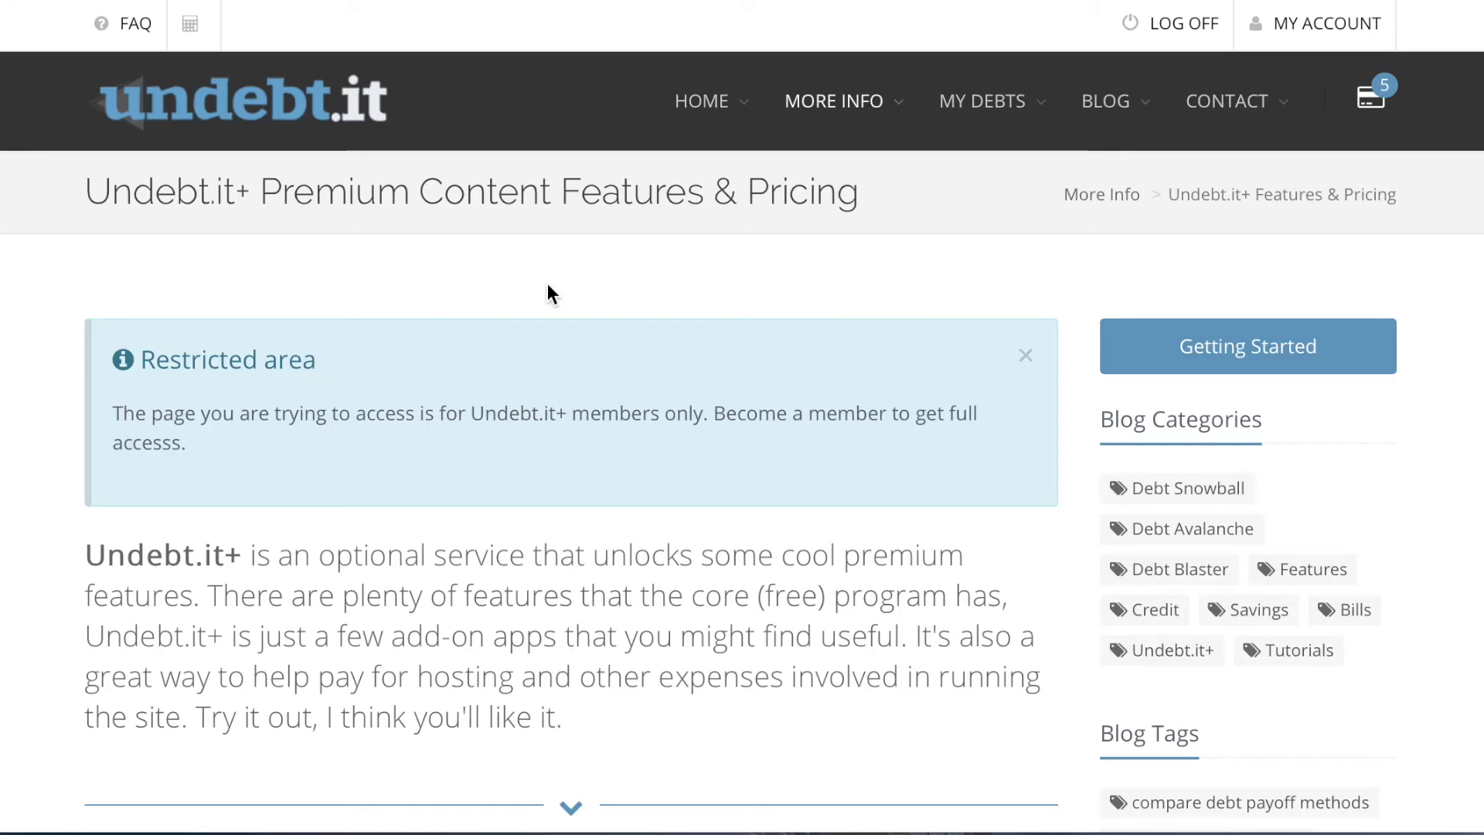
Step: Visit the Undebt.it home page, look at the account options there, and return to the debt Dashboard
mouse_move(705, 103)
left_click(736, 183)
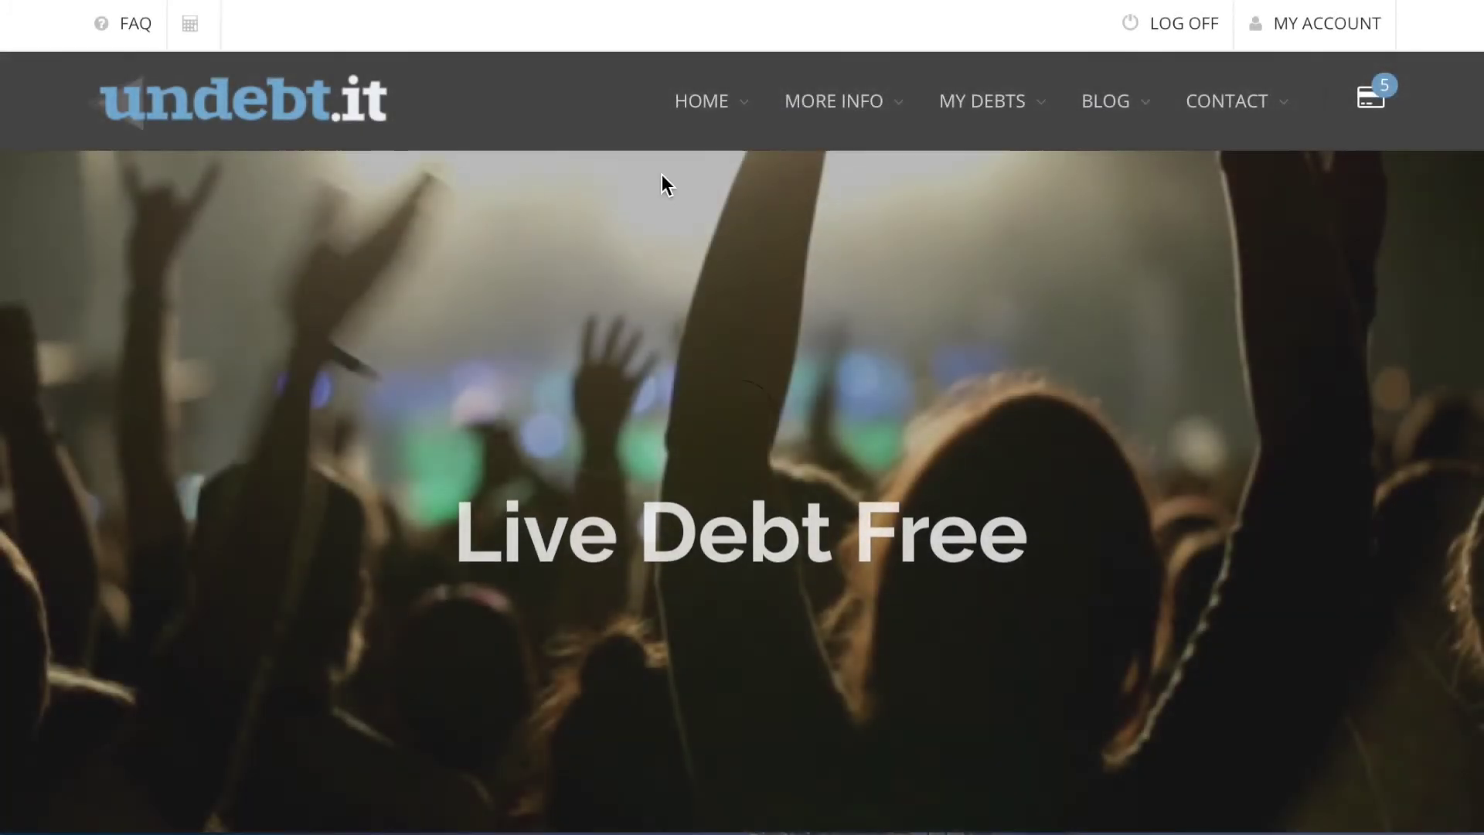
mouse_move(1260, 34)
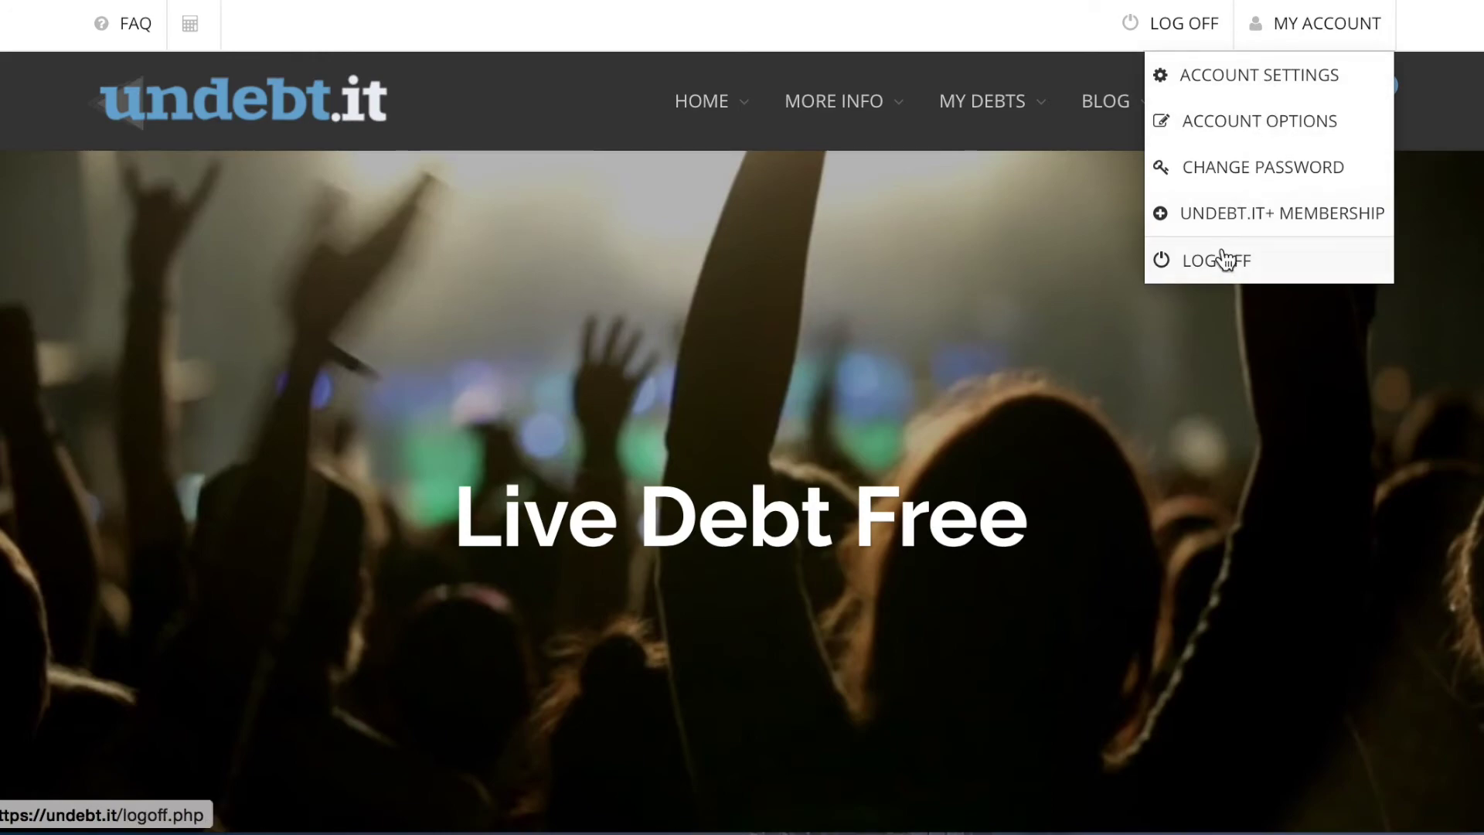
mouse_move(957, 124)
left_click(973, 178)
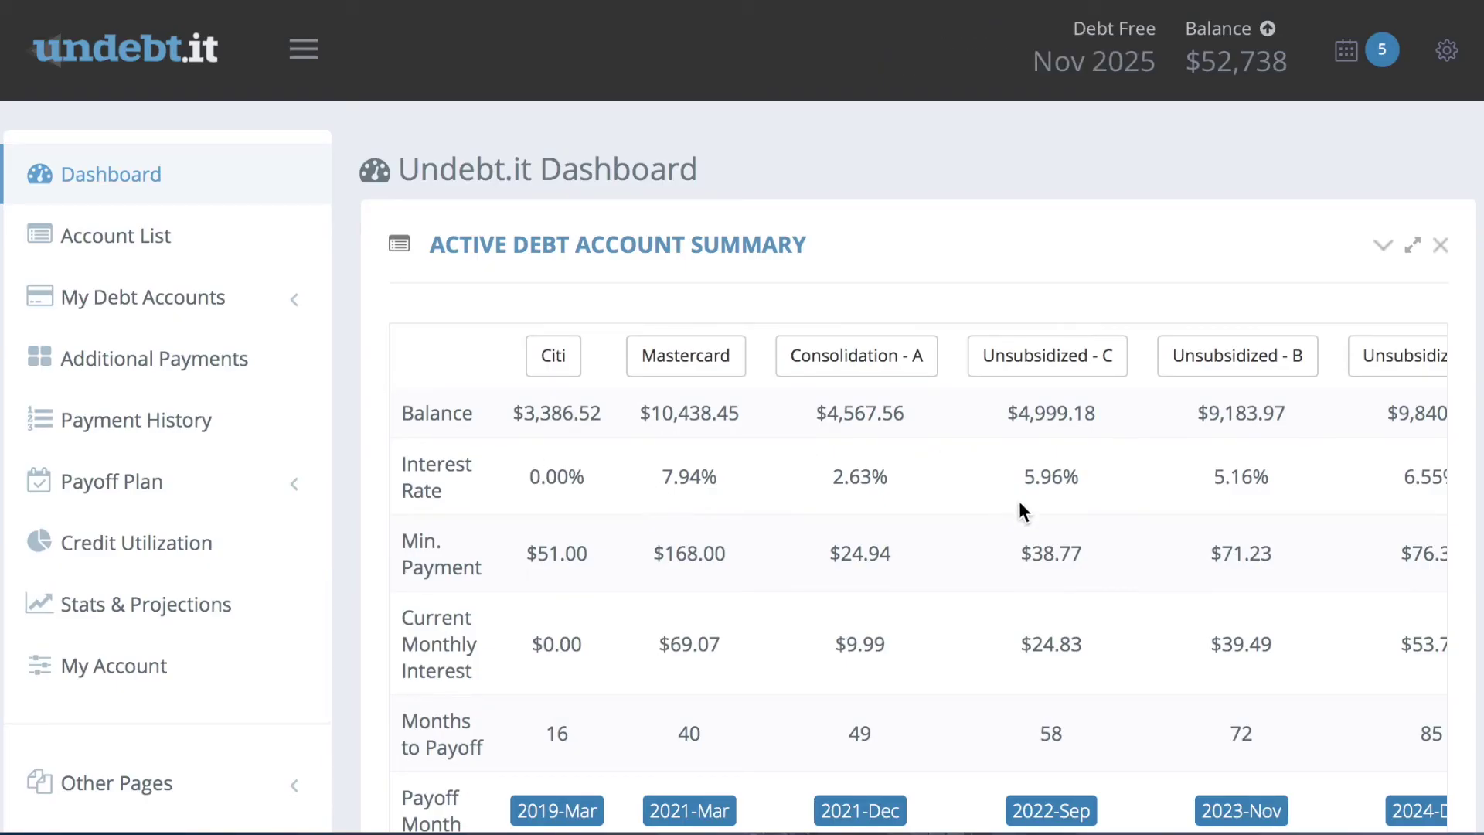
Step: Open the Debt Snowball Table from the payoff plan and review the monthly payments scheduled for each account
left_click(122, 481)
scroll(144, 546, "down", 2)
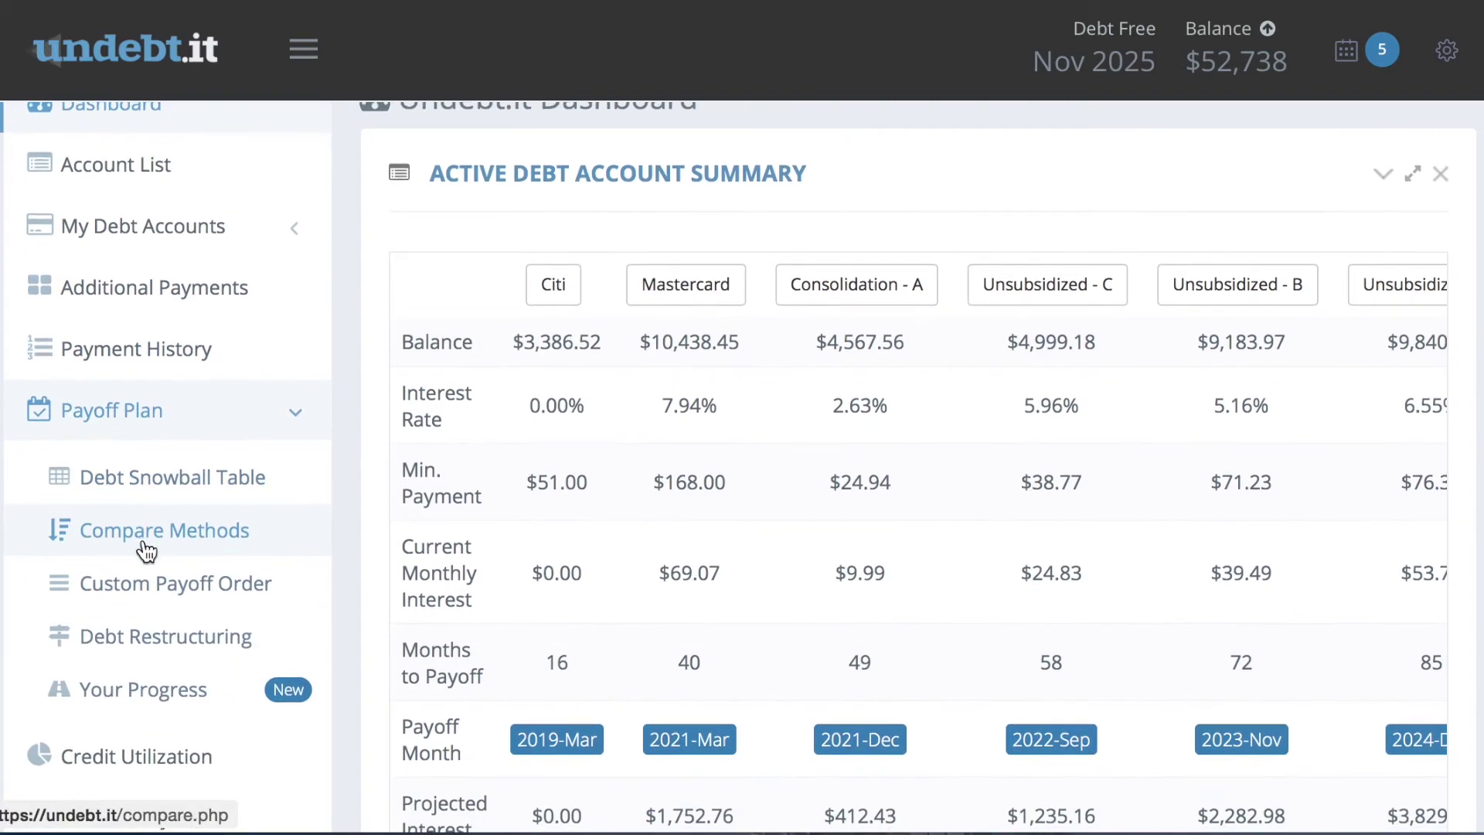
left_click(152, 500)
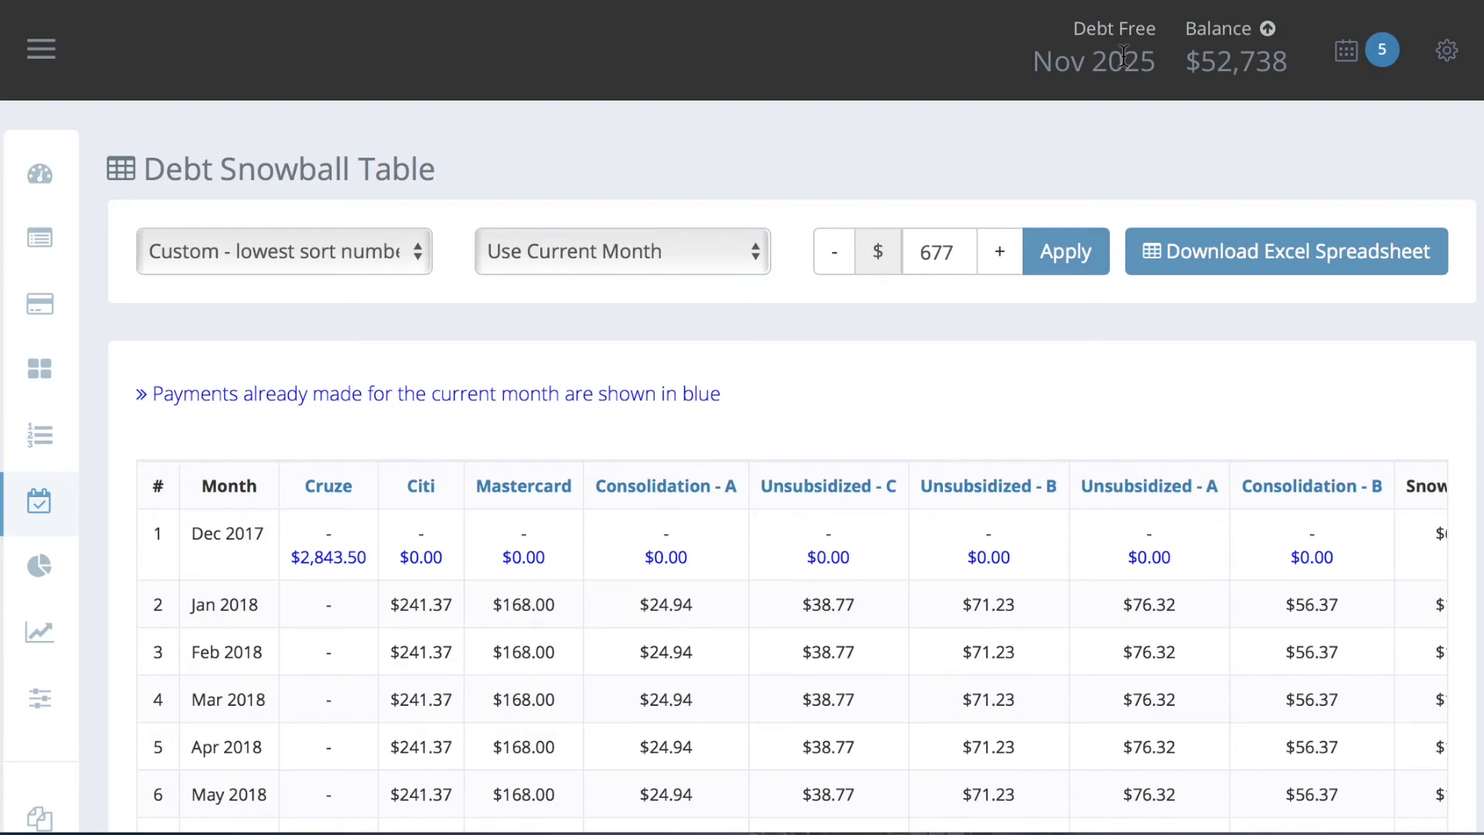
scroll(730, 622, "down", 4)
scroll(729, 619, "down", 6)
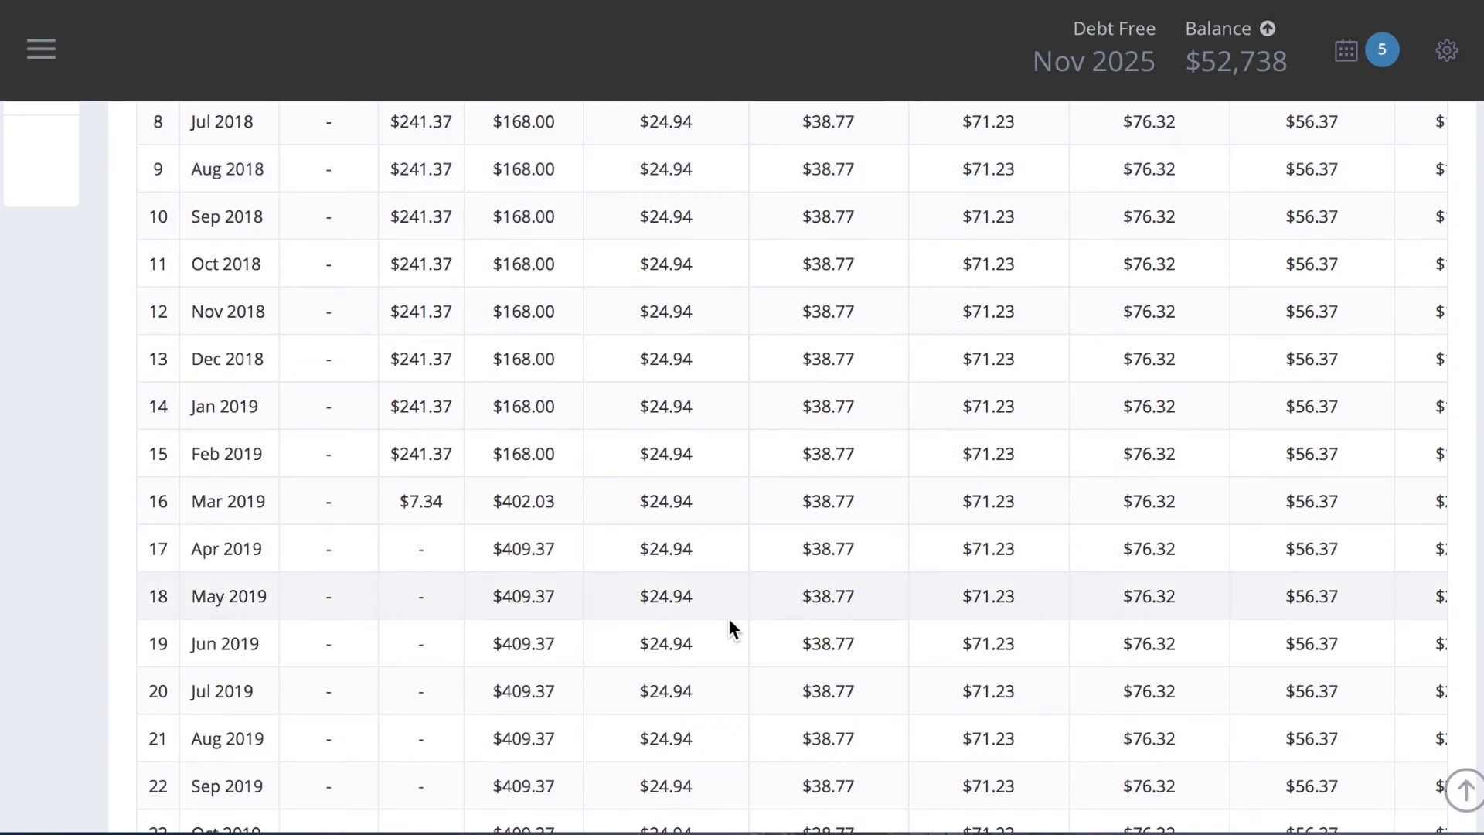
scroll(729, 620, "up", 10)
scroll(730, 618, "down", 1)
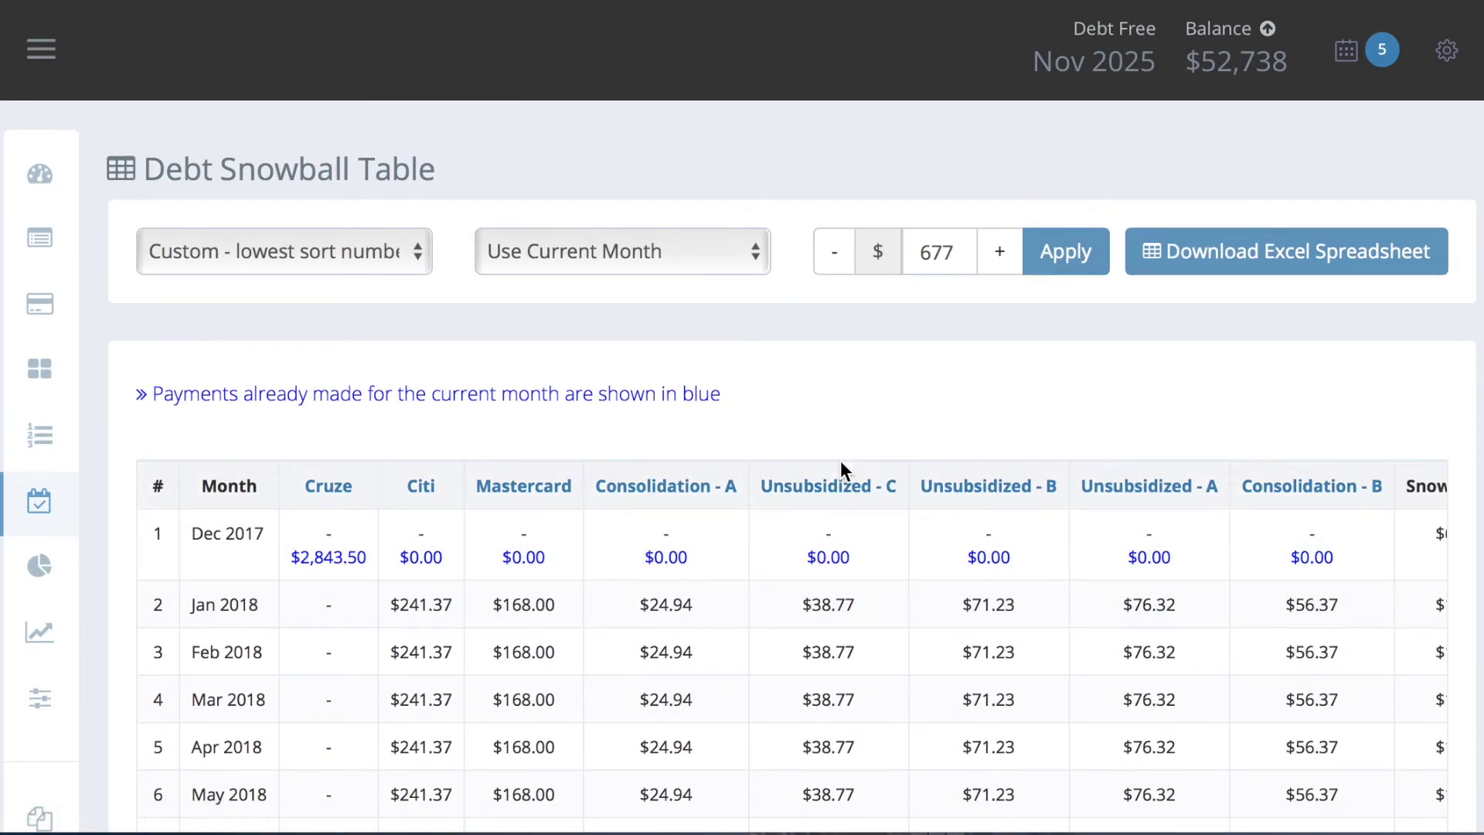